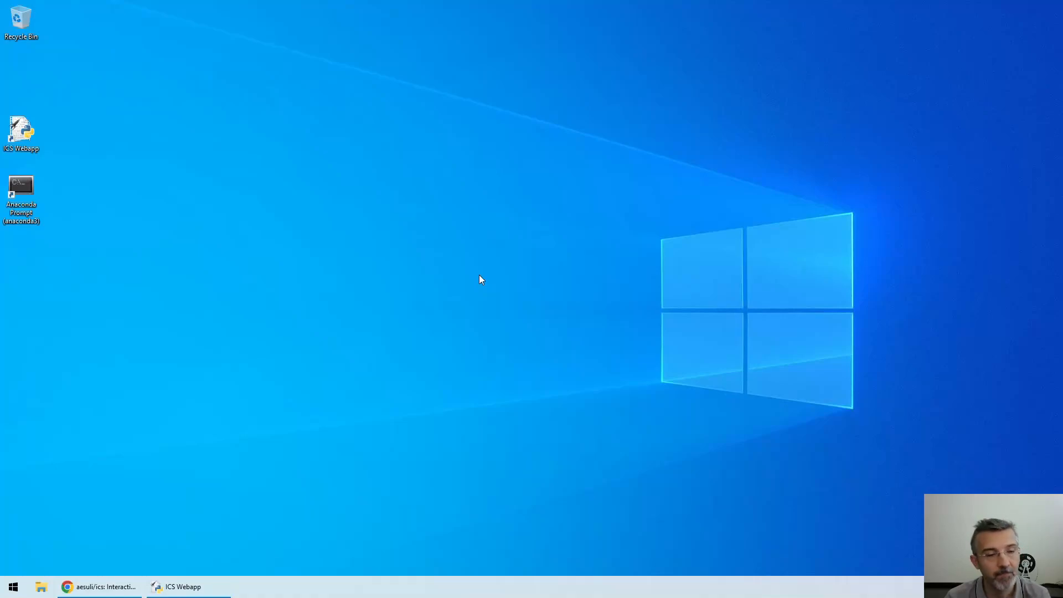
Bring up the ICS README's Additional apps Twitter stream collector section, then launch Anaconda Prompt from the desktop
click(123, 586)
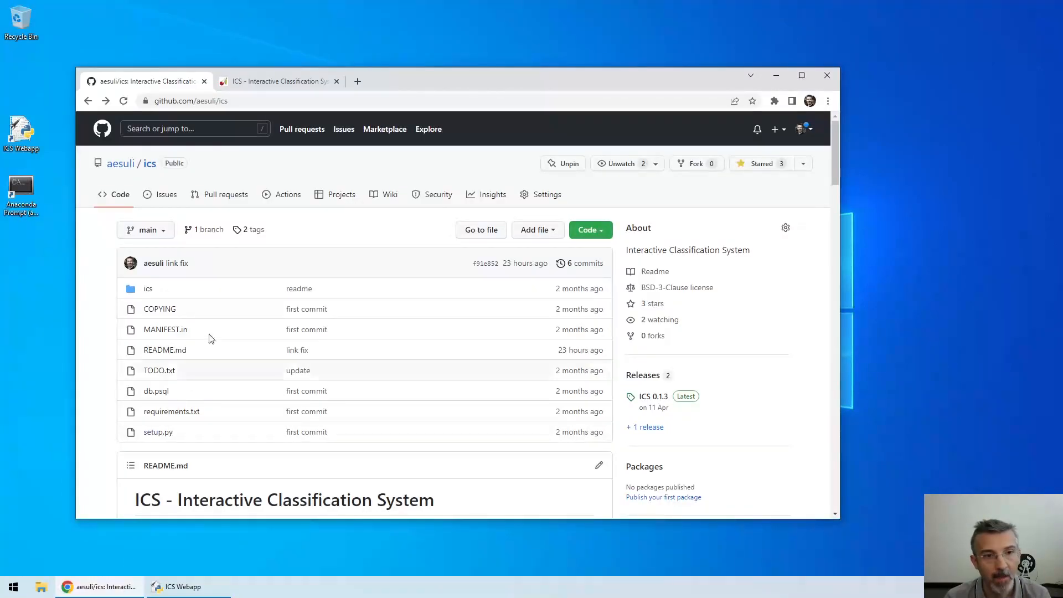
scroll(288, 351, down, 5)
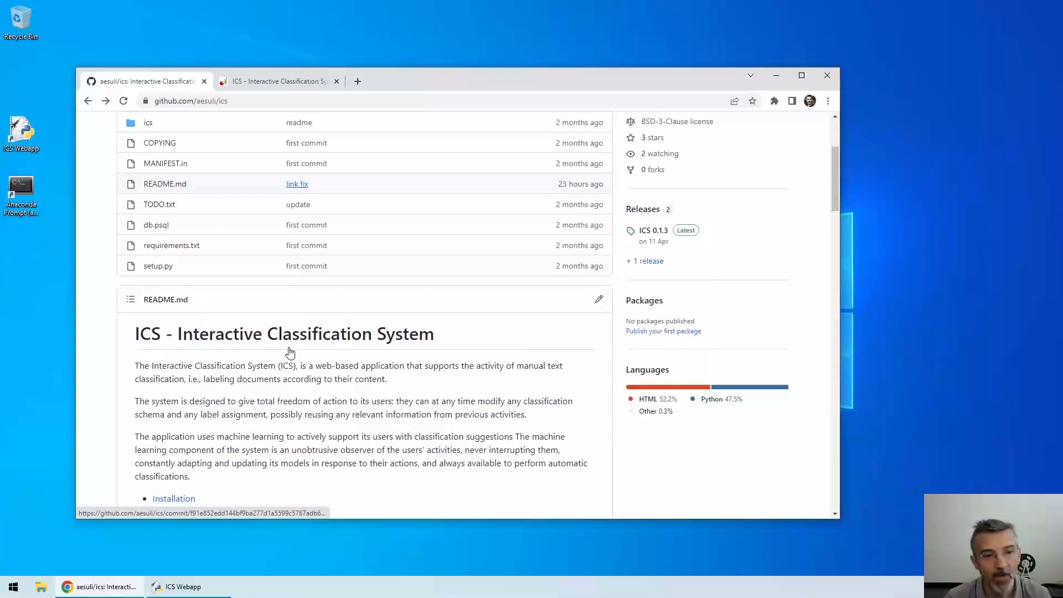
click(204, 395)
scroll(204, 396, down, 2)
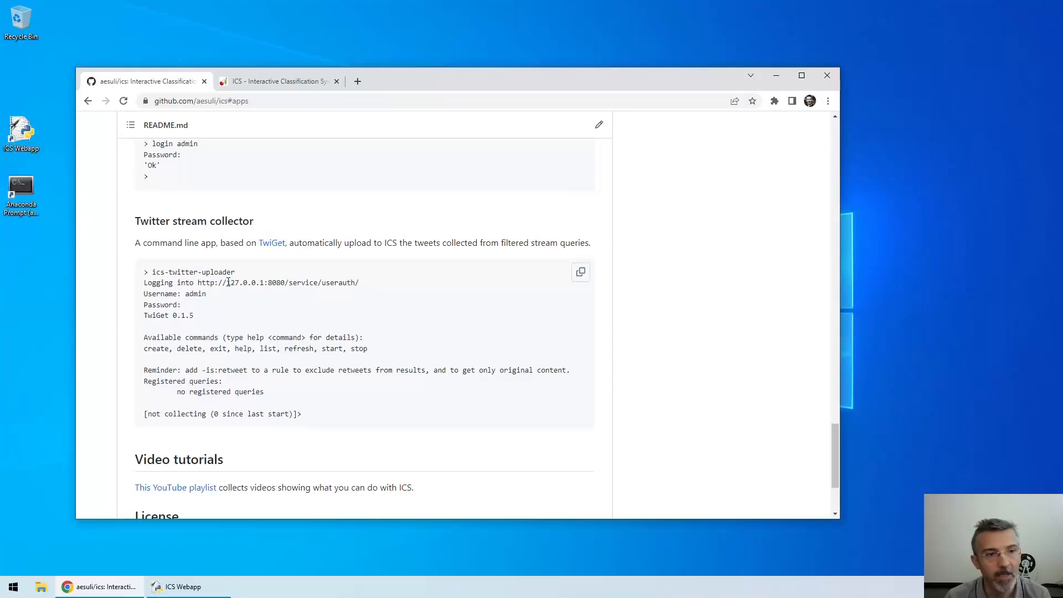
double_click(24, 188)
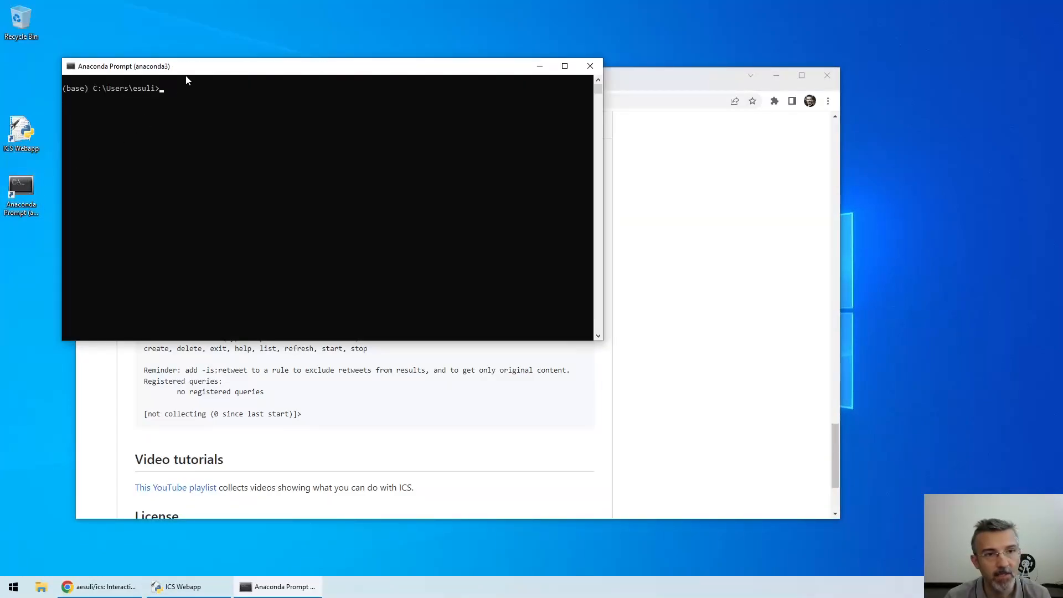
Run 'conda activate ics' then 'ics-twitter-uploader', which fails to load the bearer token from .twiget.conf
drag(193, 70, 558, 203)
text(conda activate uc)
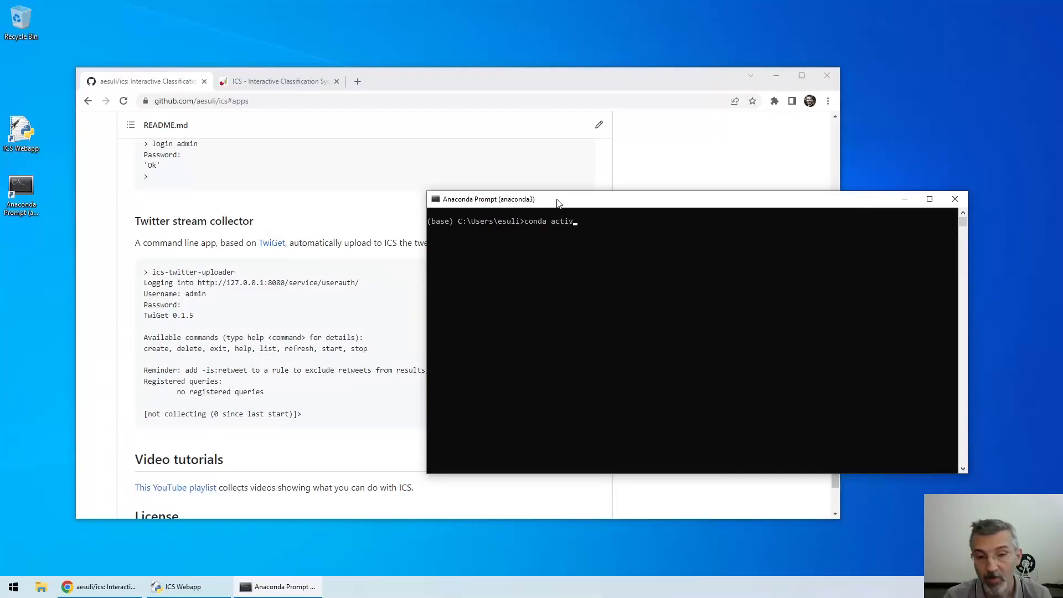
key(BackSpace)
key(BackSpace)
text(ics)
key(Return)
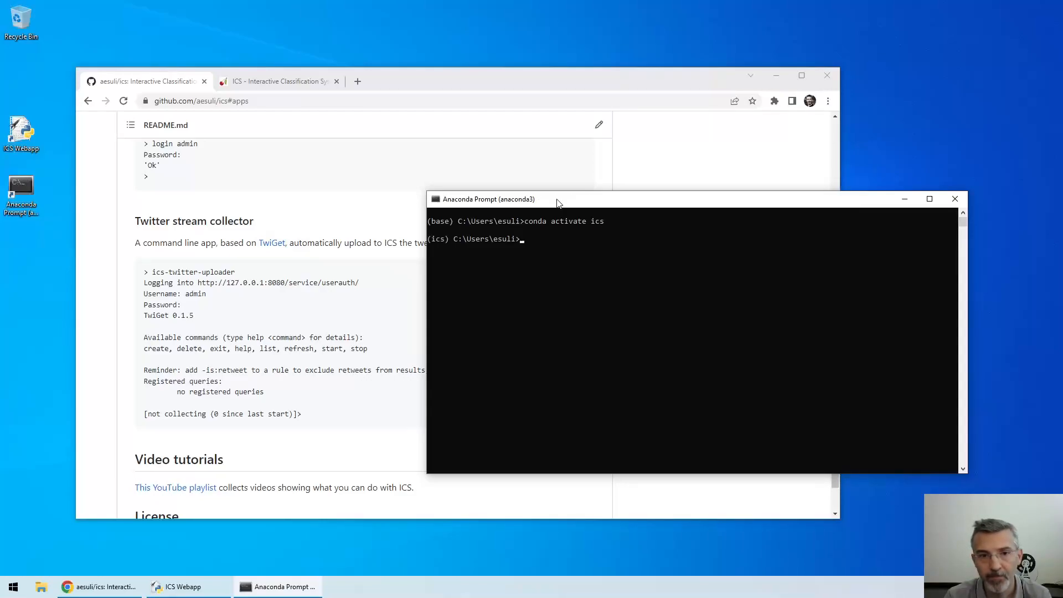
text(ics-)
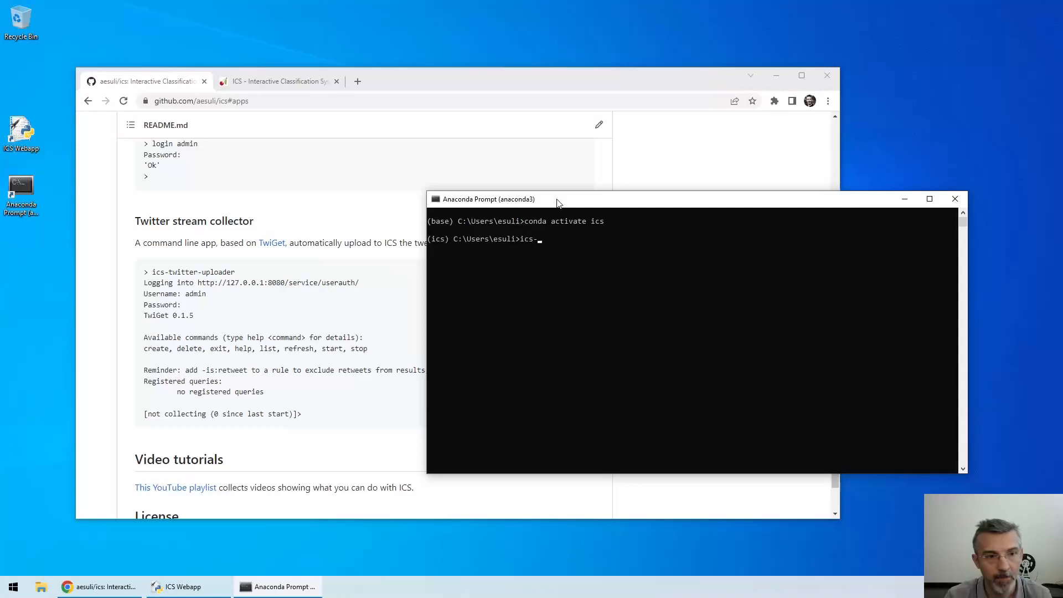
text(tw)
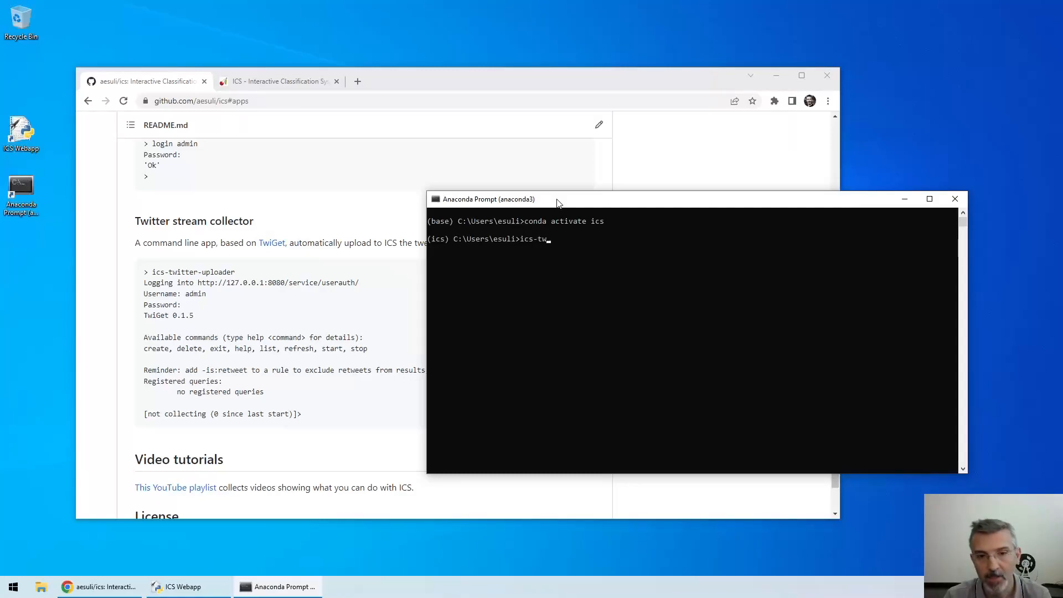
text(itter-)
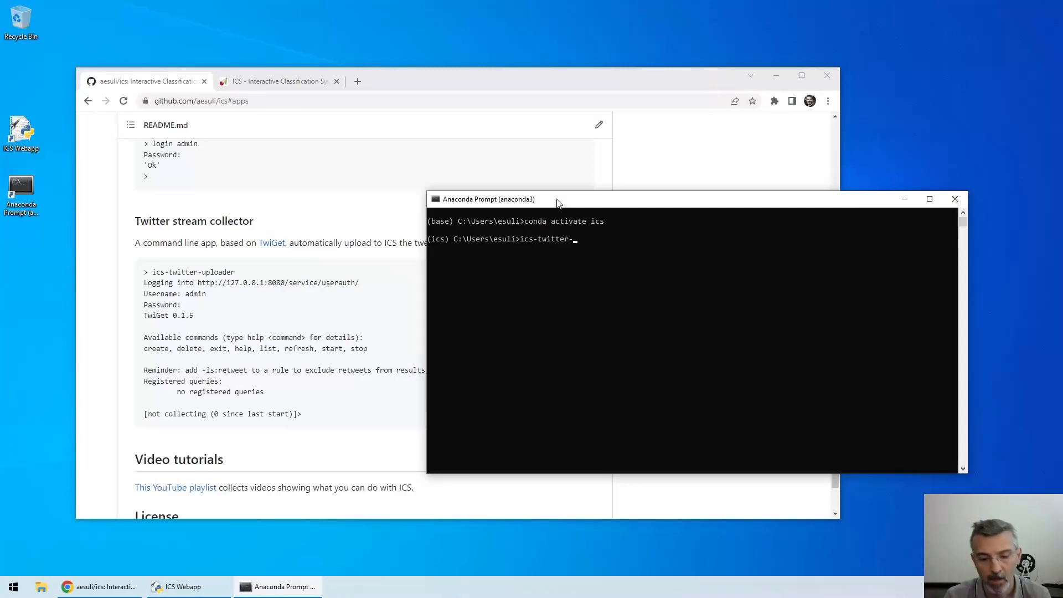
text(uploader)
key(Return)
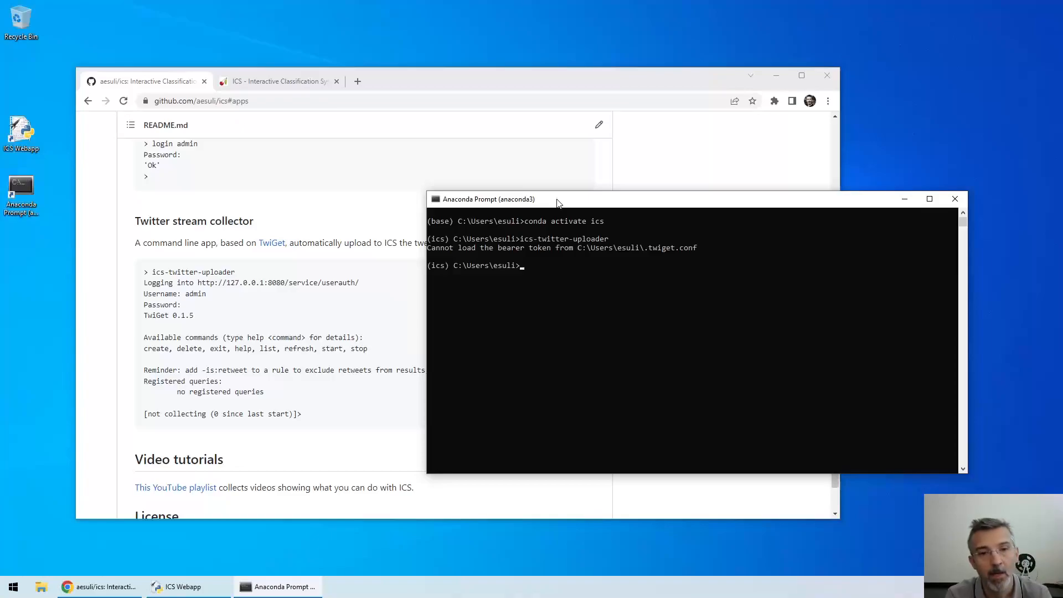
Read the aesuli/twiget README's twiget-cli section on the .twiget.conf bearer token file, then return to the console
click(271, 243)
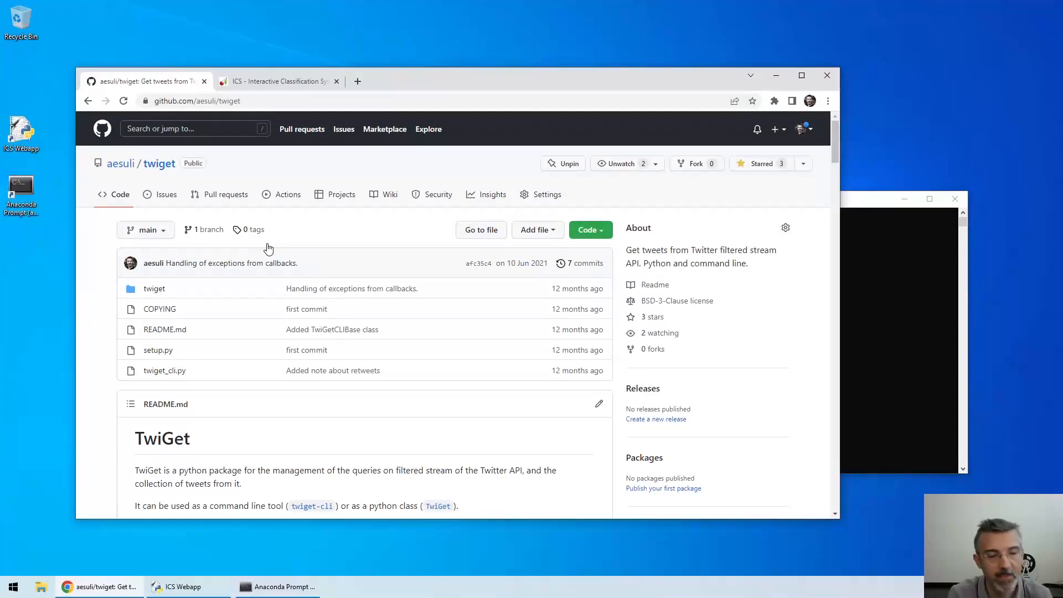
scroll(305, 302, down, 4)
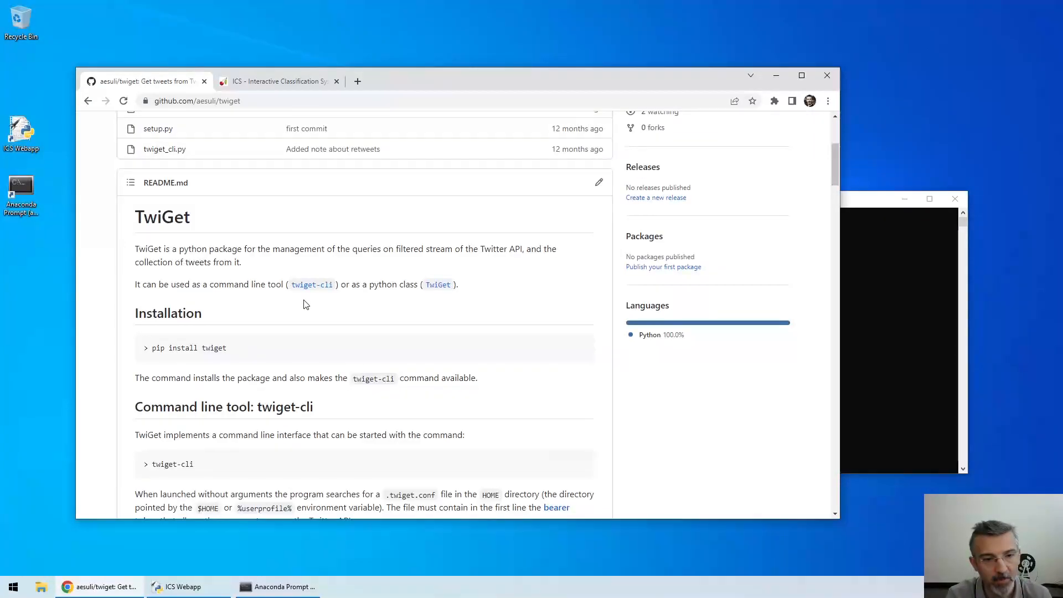
scroll(304, 302, down, 2)
scroll(304, 300, down, 1)
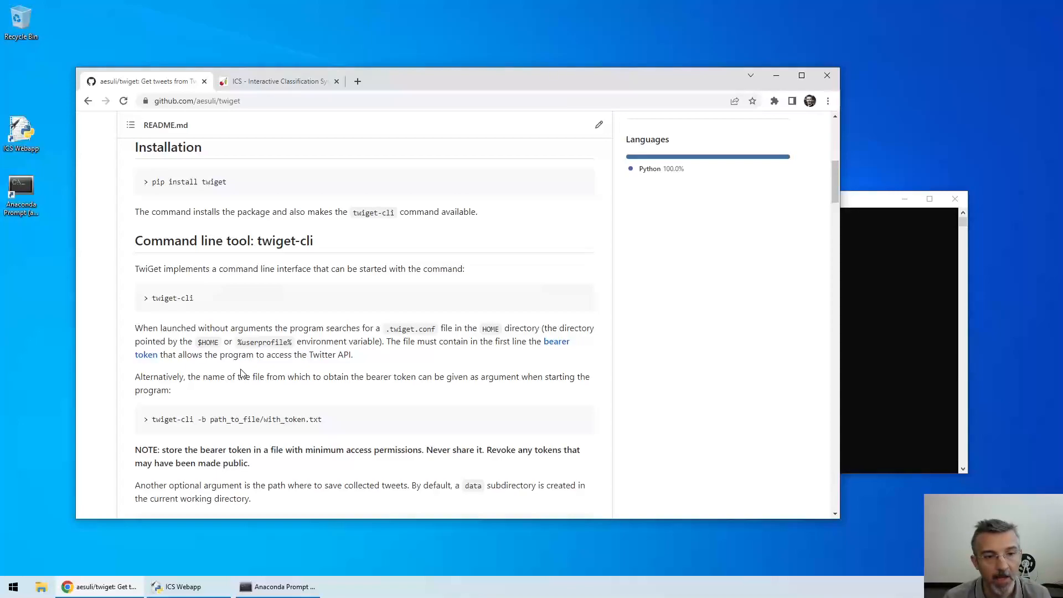
click(874, 356)
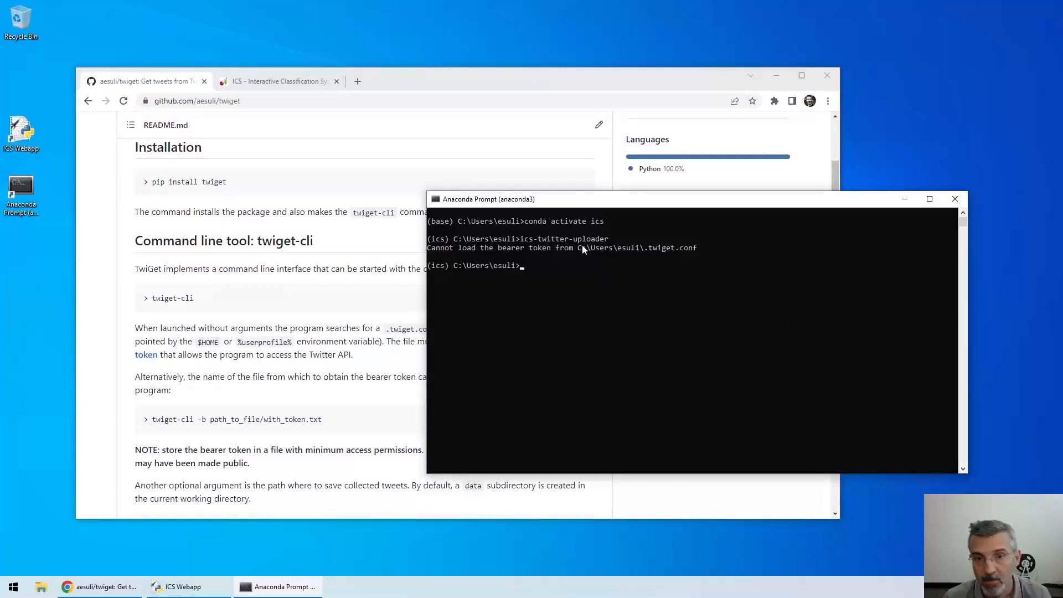
Use the start command on the user's home folder path to open it in File Explorer
text(start )
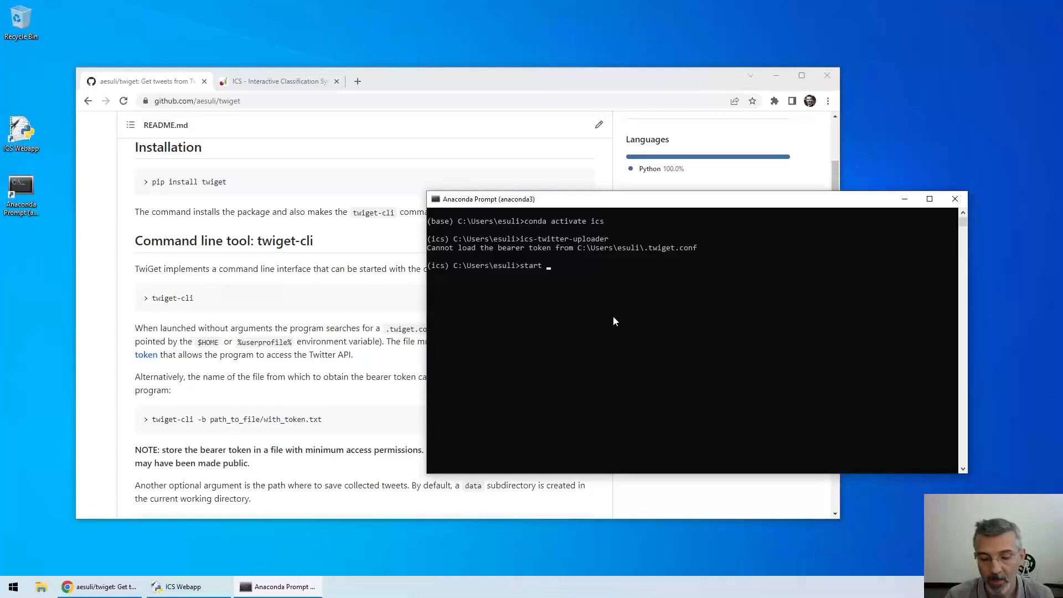
text(c:\Users\esuli\)
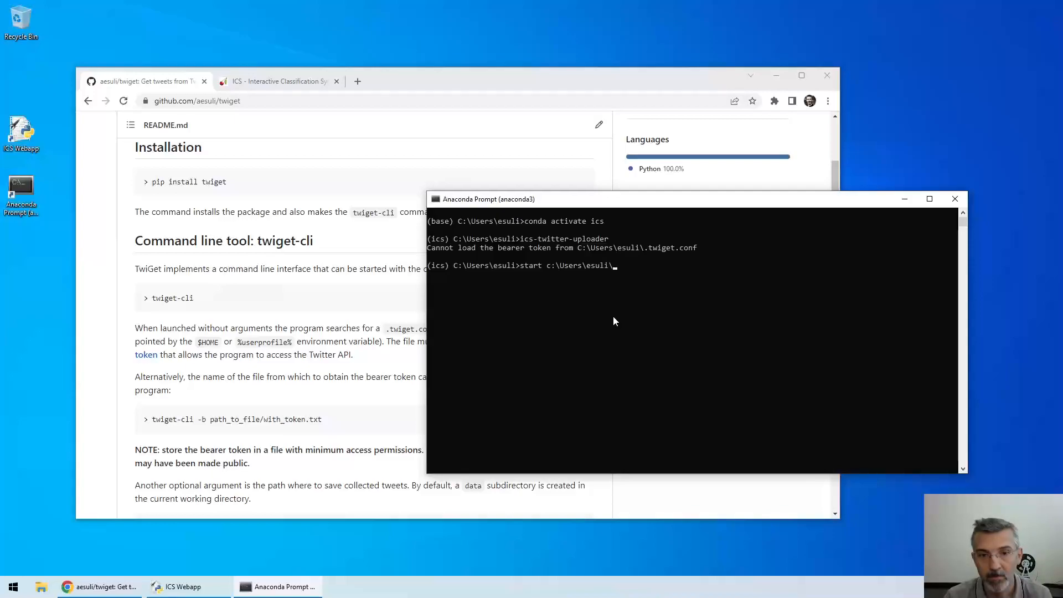
key(Return)
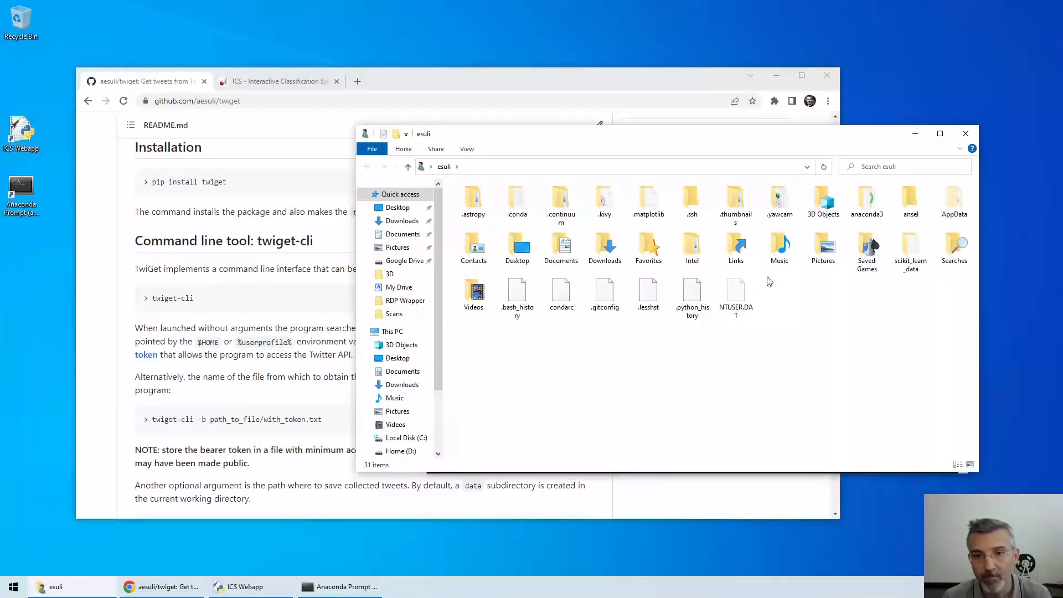
Create a new text document in the home folder and rename it to .twiget.conf, accepting the extension change
drag(652, 143, 575, 146)
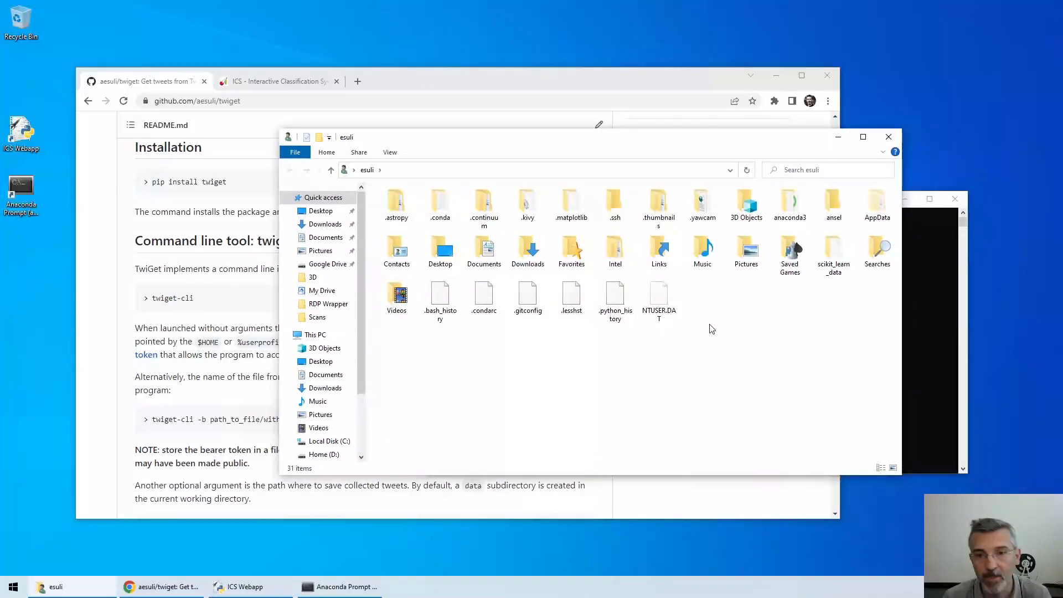
right_click(710, 324)
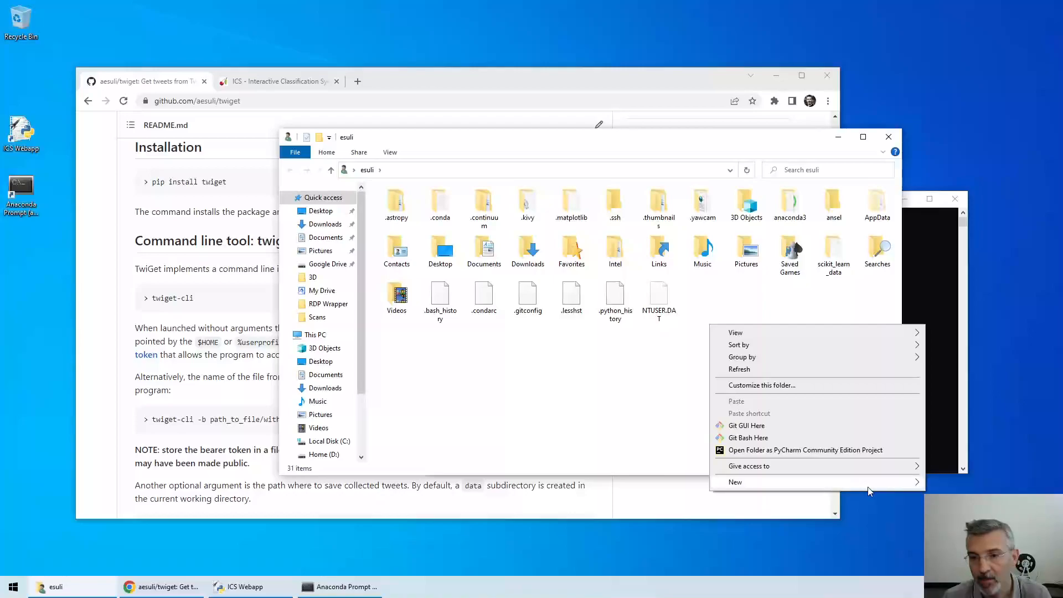
mouse_move(868, 487)
click(608, 470)
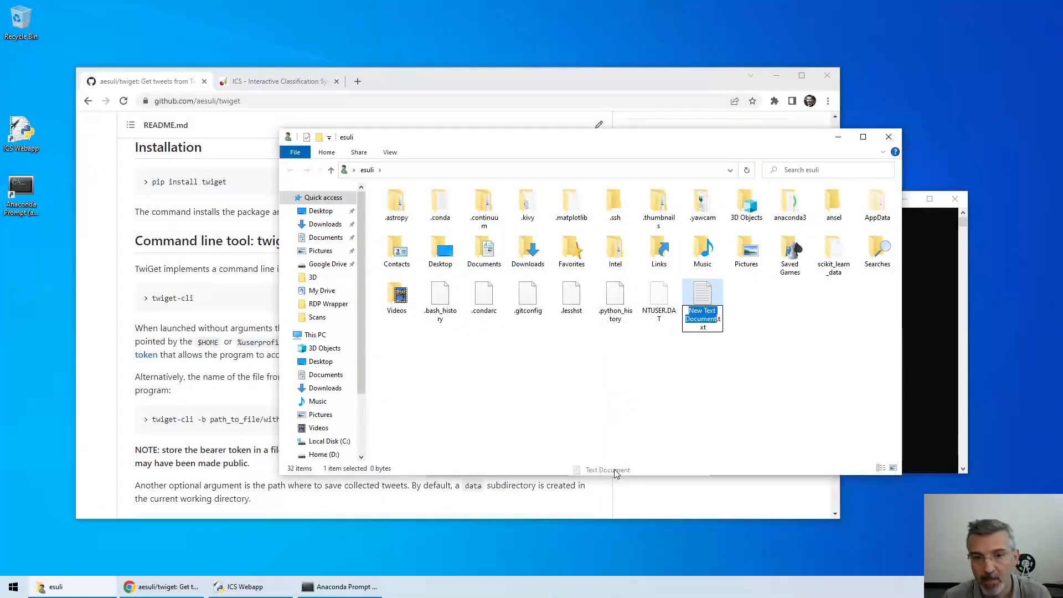
key(ctrl+a)
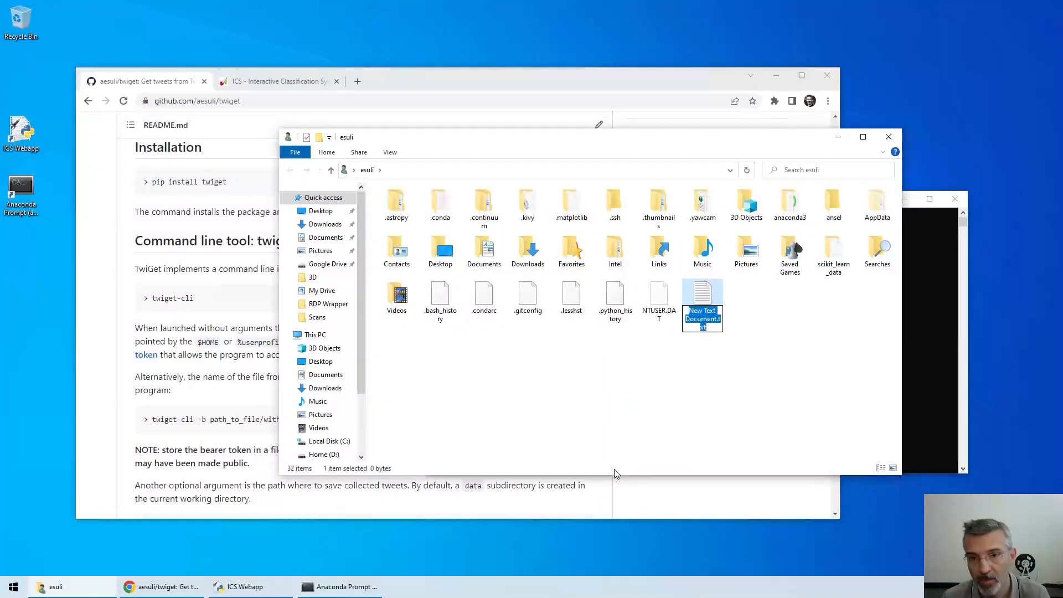
text(.)
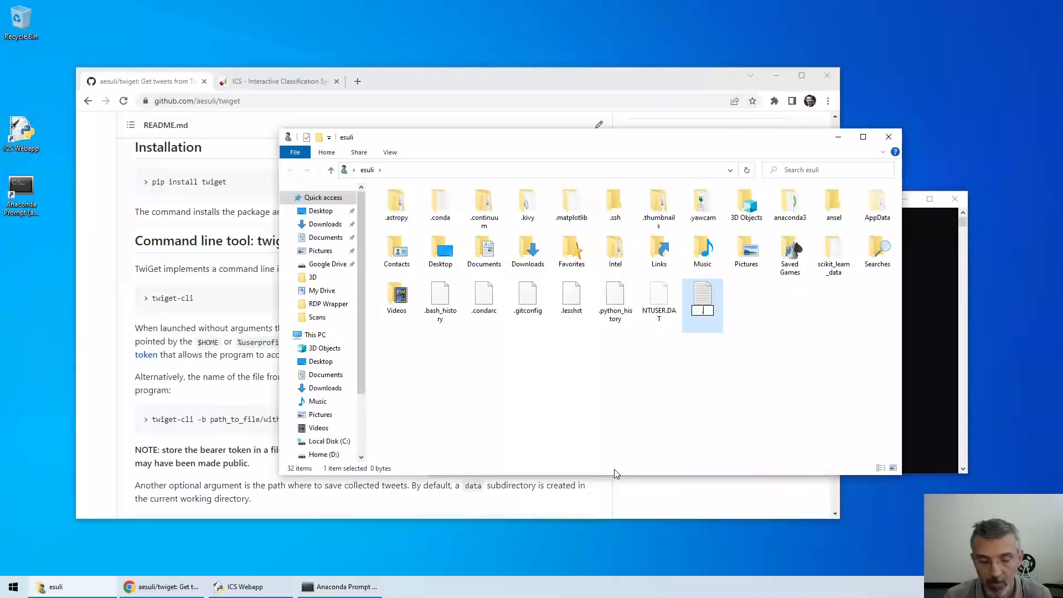
text(twiget.)
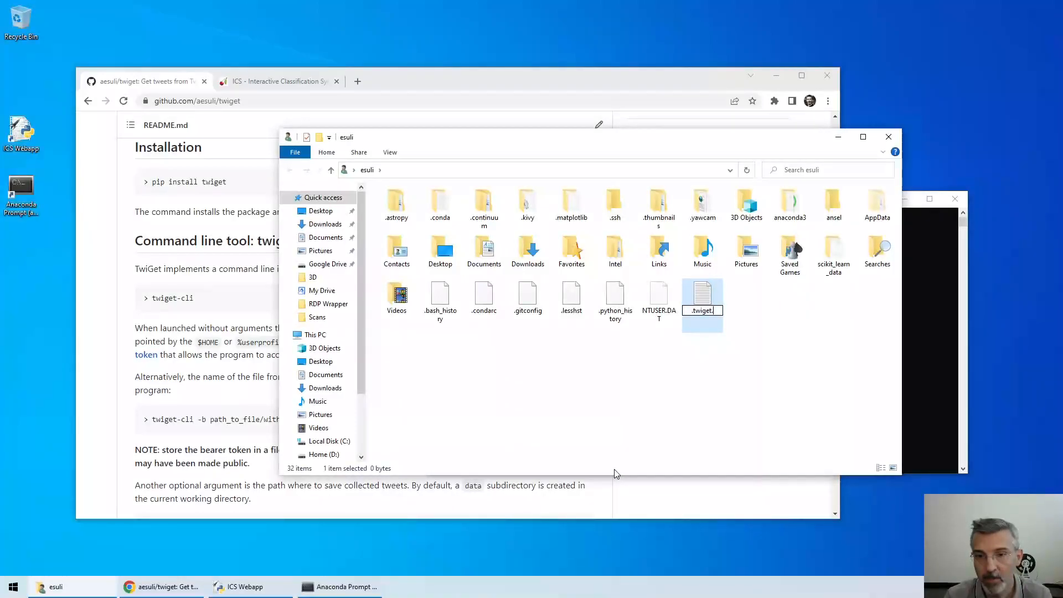
text(conf)
key(Return)
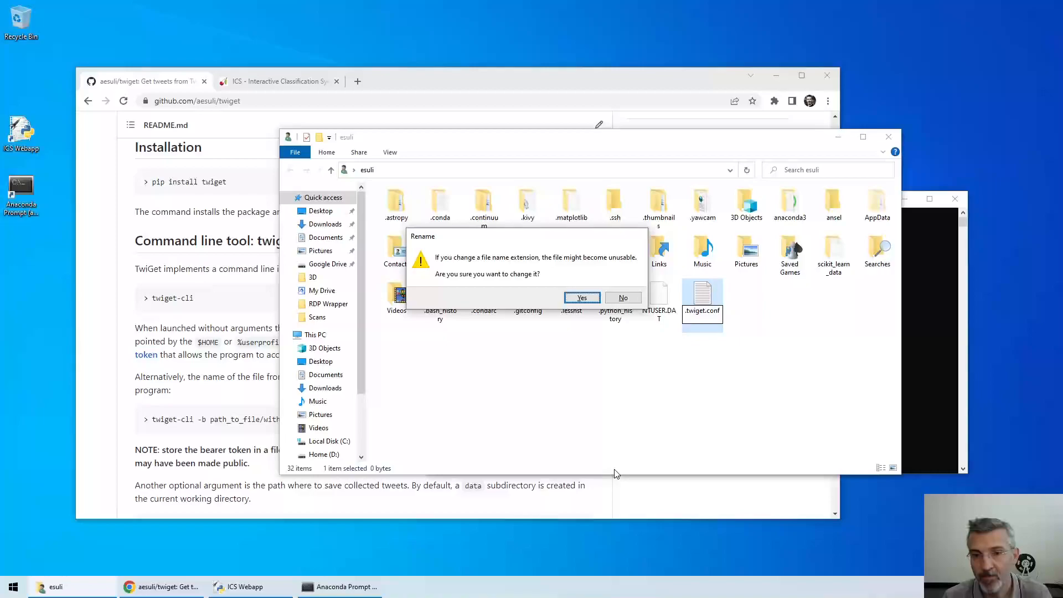
click(582, 297)
Open .twiget.conf in Notepad++
right_click(703, 294)
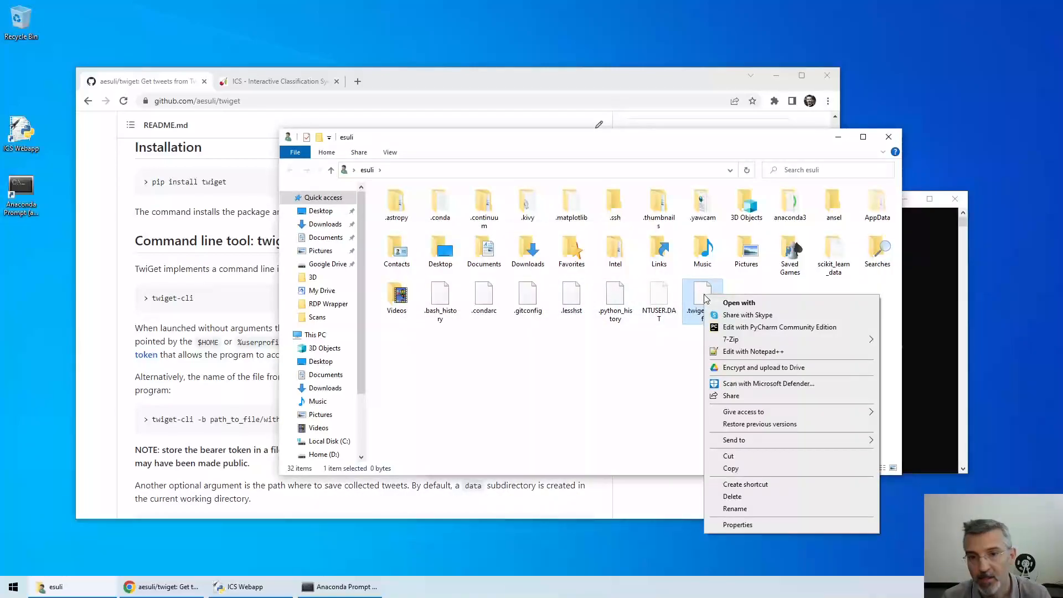
click(769, 352)
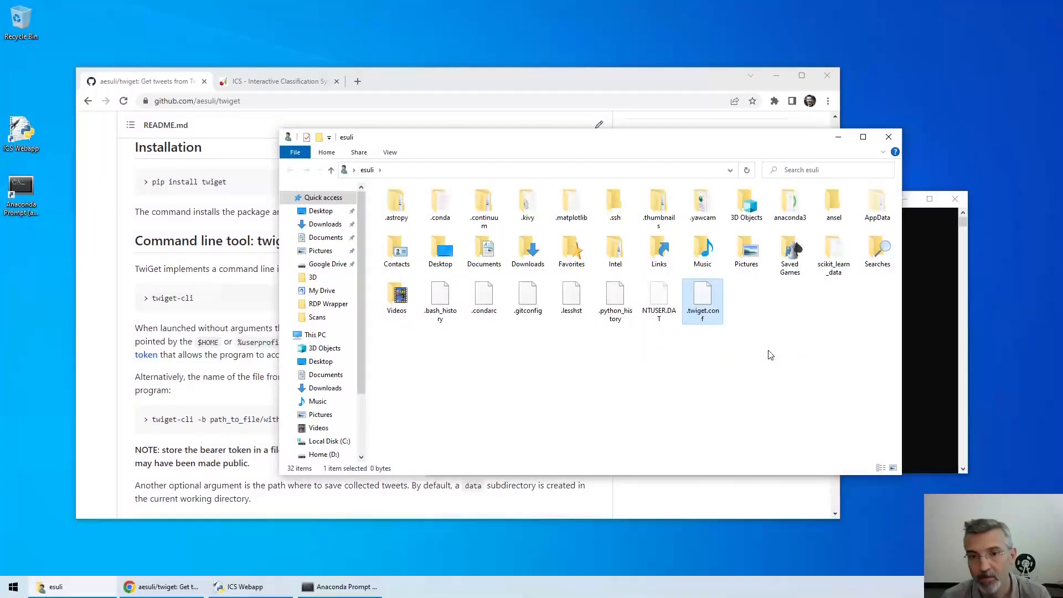
drag(306, 58, 547, 60)
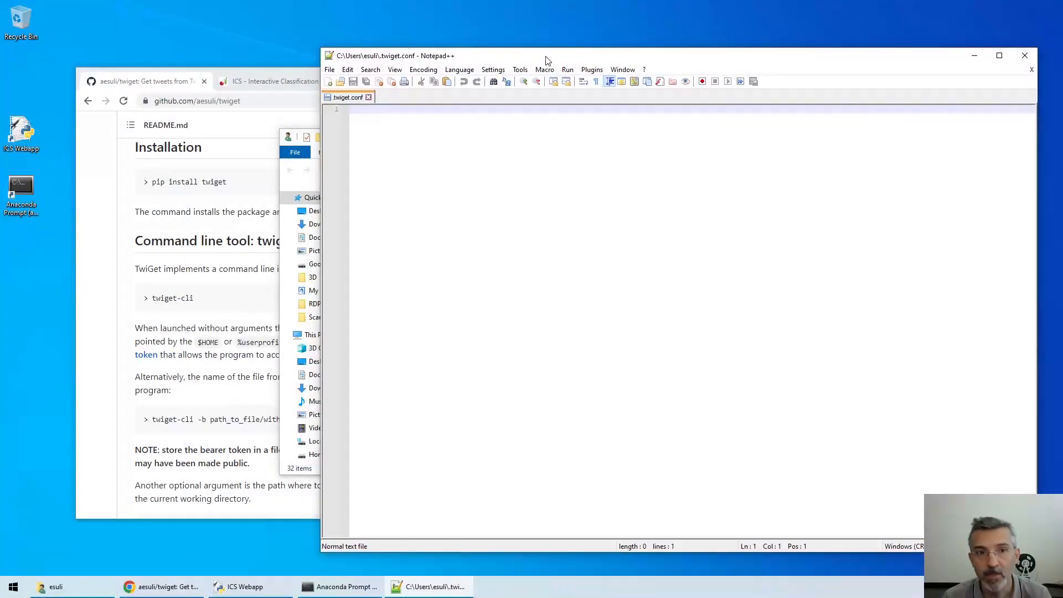
Open the README's bearer token link in a new tab and go on to the Developer Portal dashboard
click(126, 296)
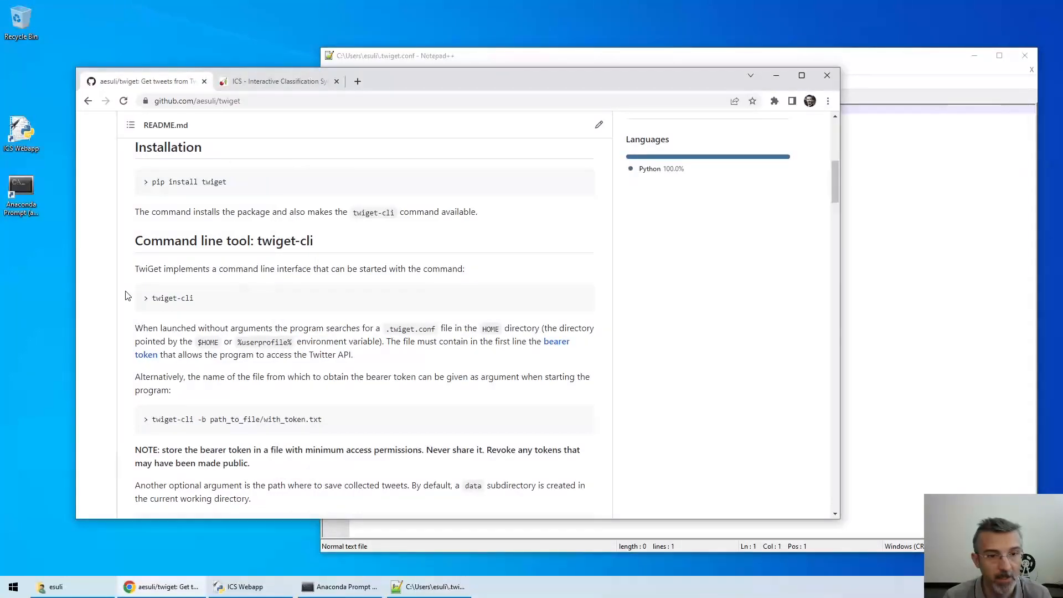
middle_click(145, 357)
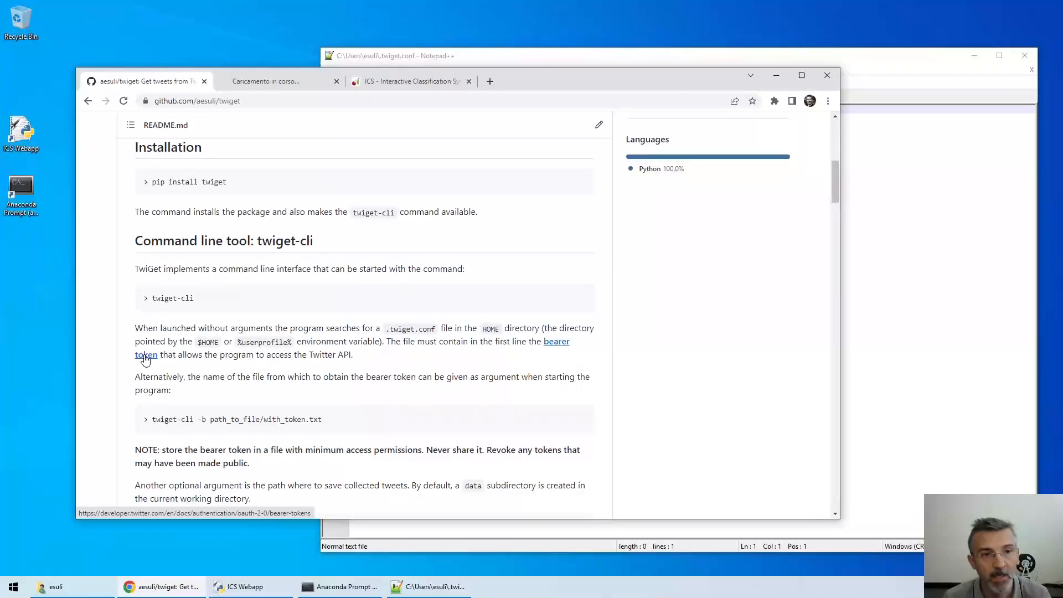
click(258, 80)
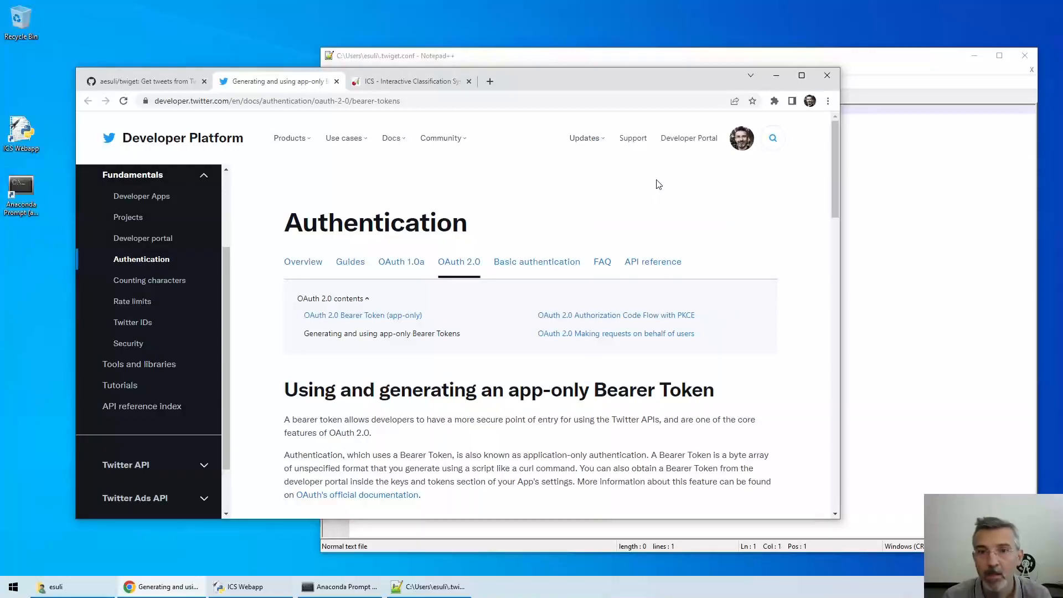
click(681, 141)
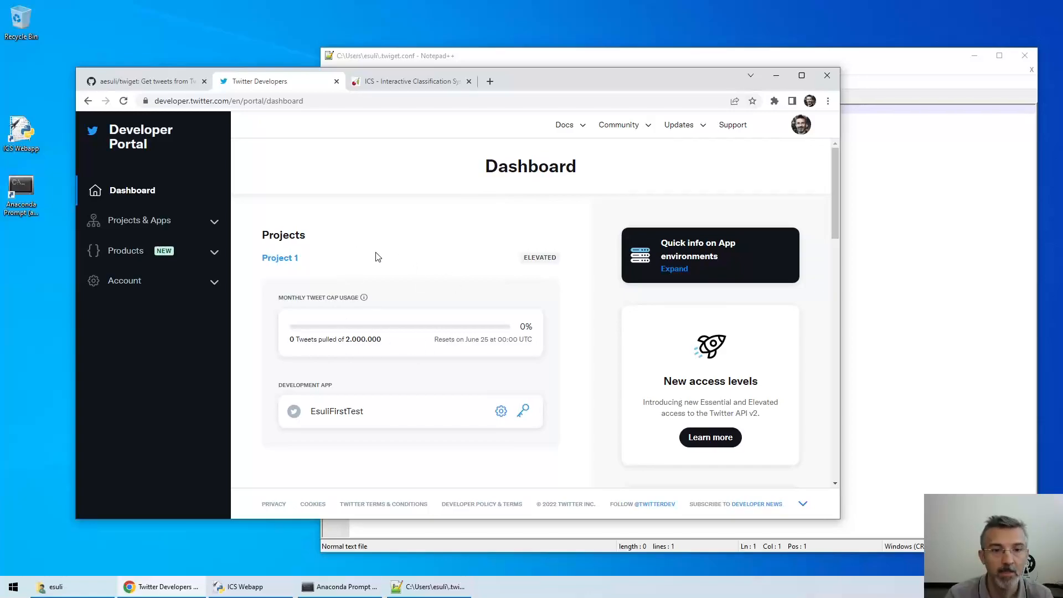
Generate a new bearer token for the development app and copy it
click(523, 420)
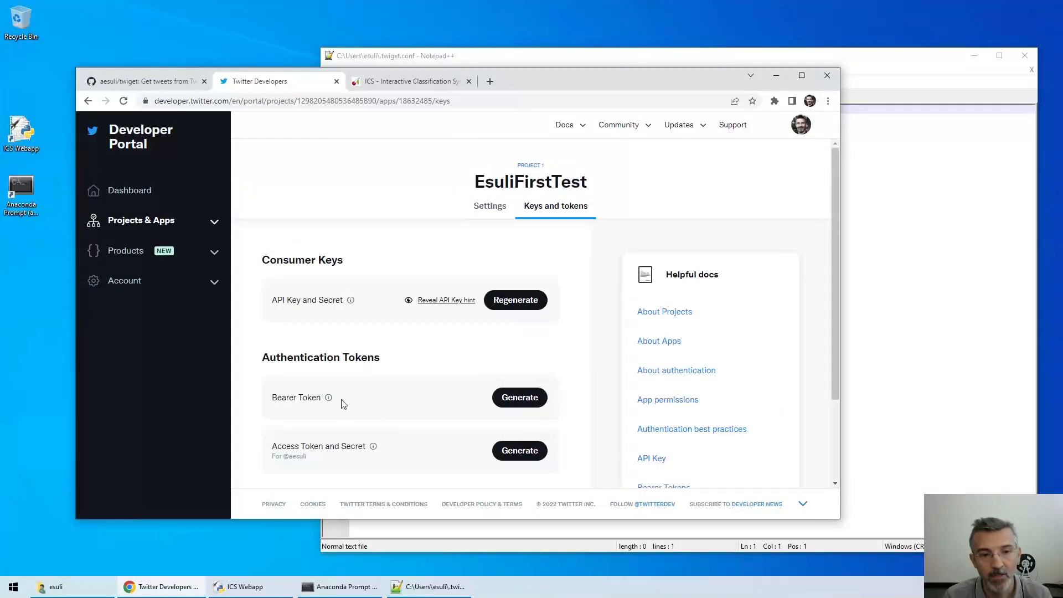
click(527, 398)
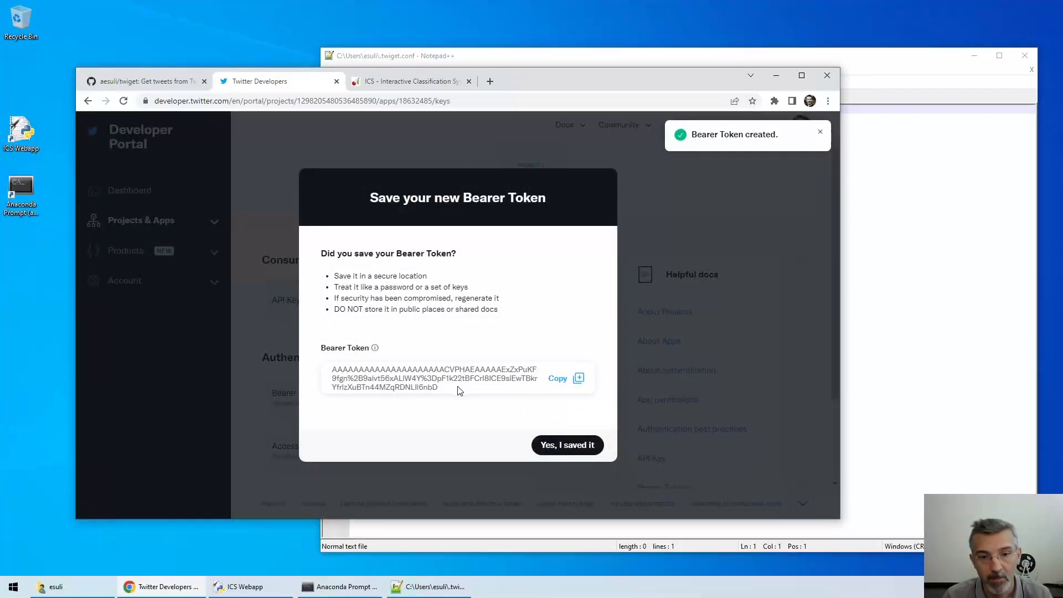
click(556, 379)
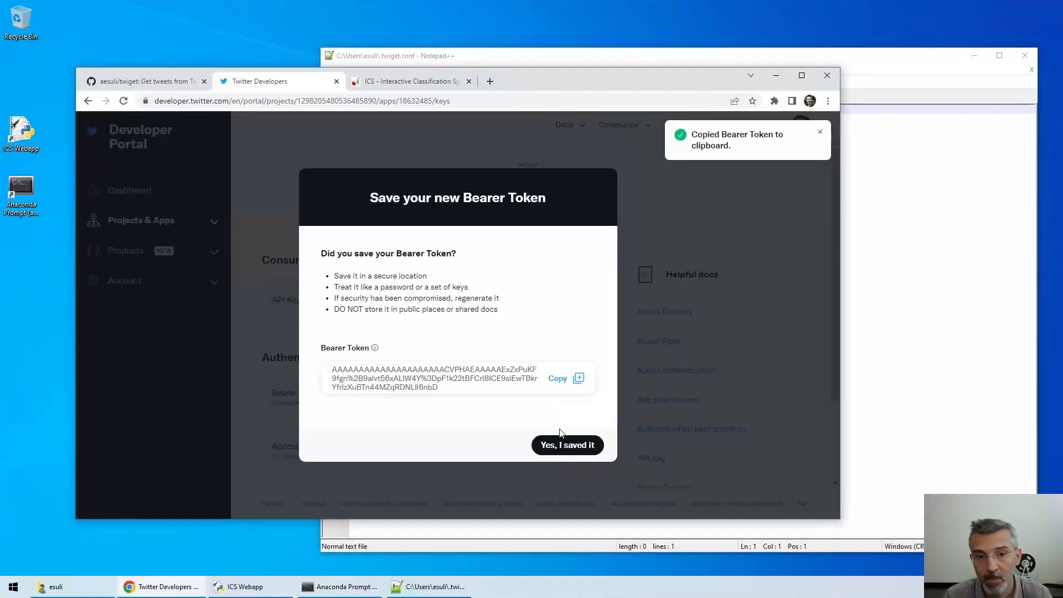
Paste the bearer token into .twiget.conf, save it, and close Notepad++
click(904, 350)
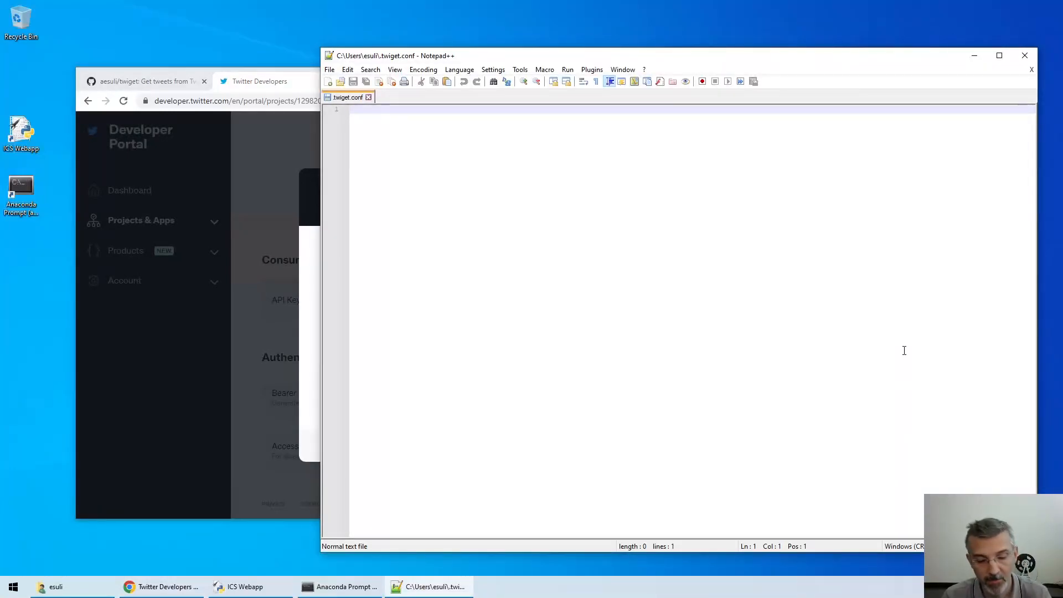
key(ctrl+v)
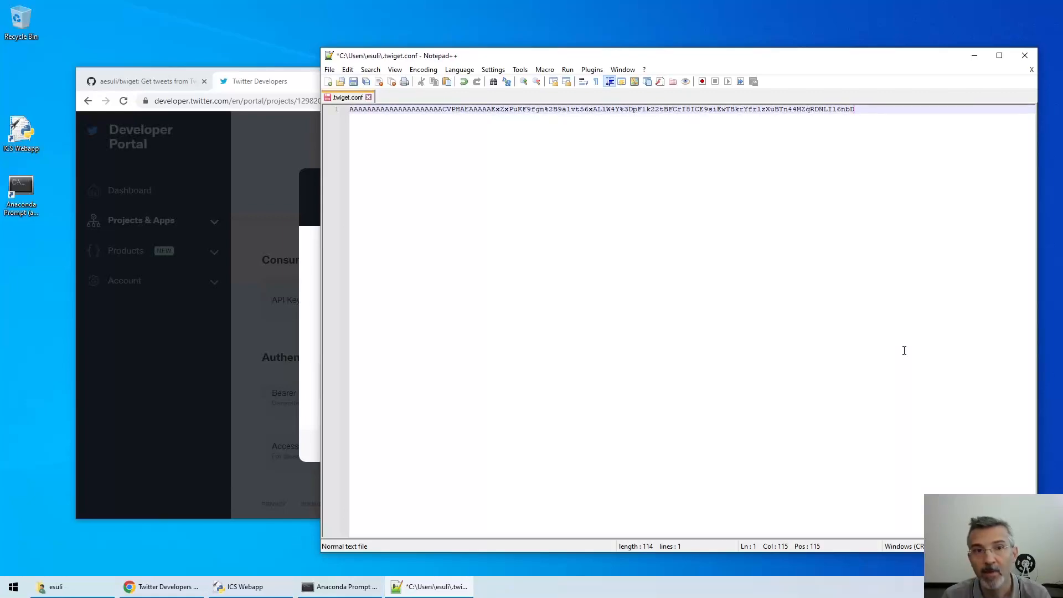
click(353, 82)
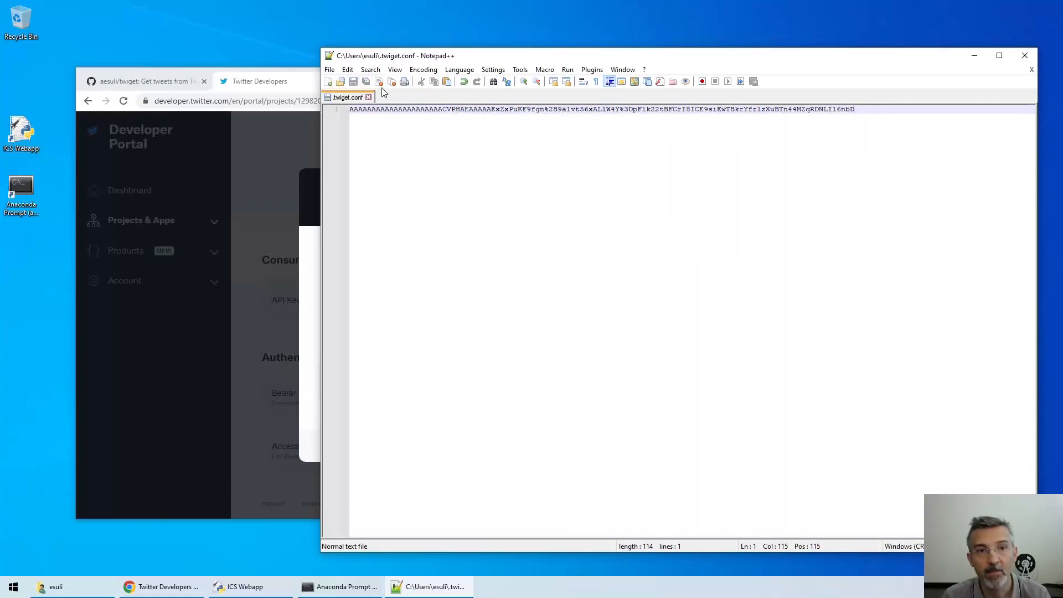
click(1032, 69)
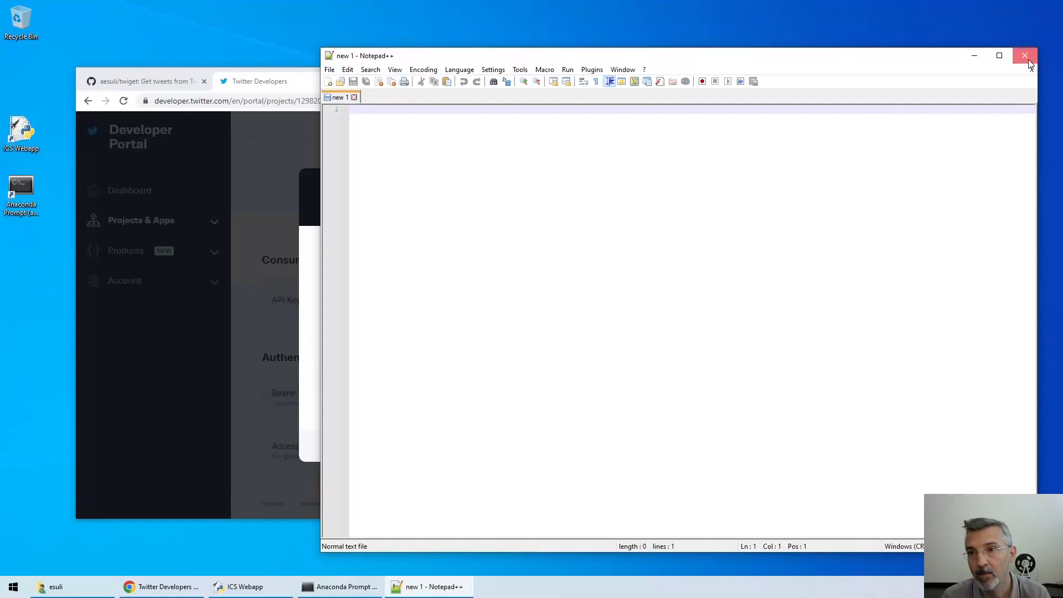
click(1025, 55)
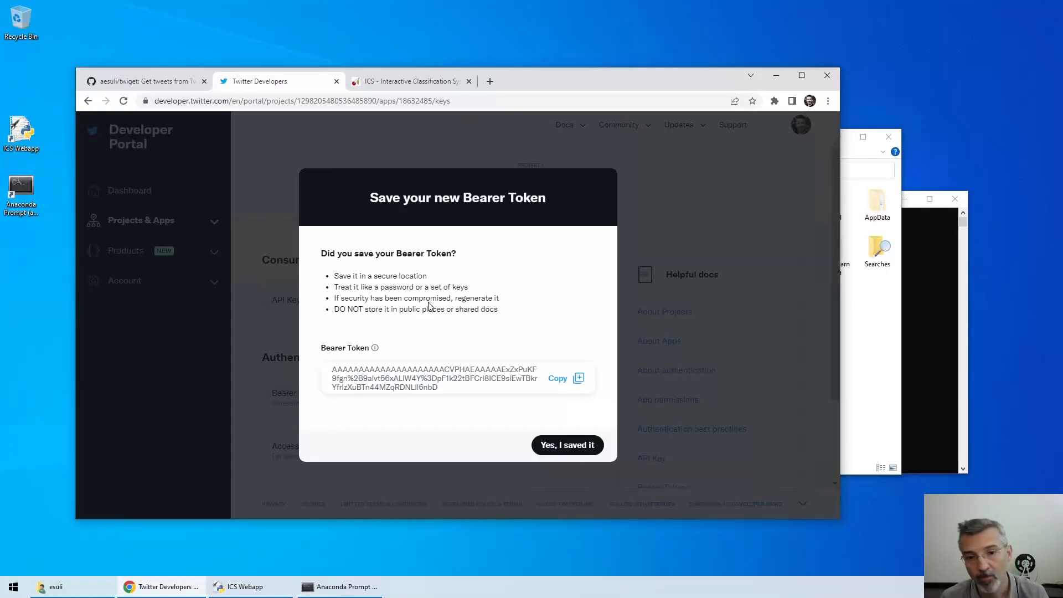
Confirm 'Yes, I saved it' to dismiss the new bearer token notice
click(588, 448)
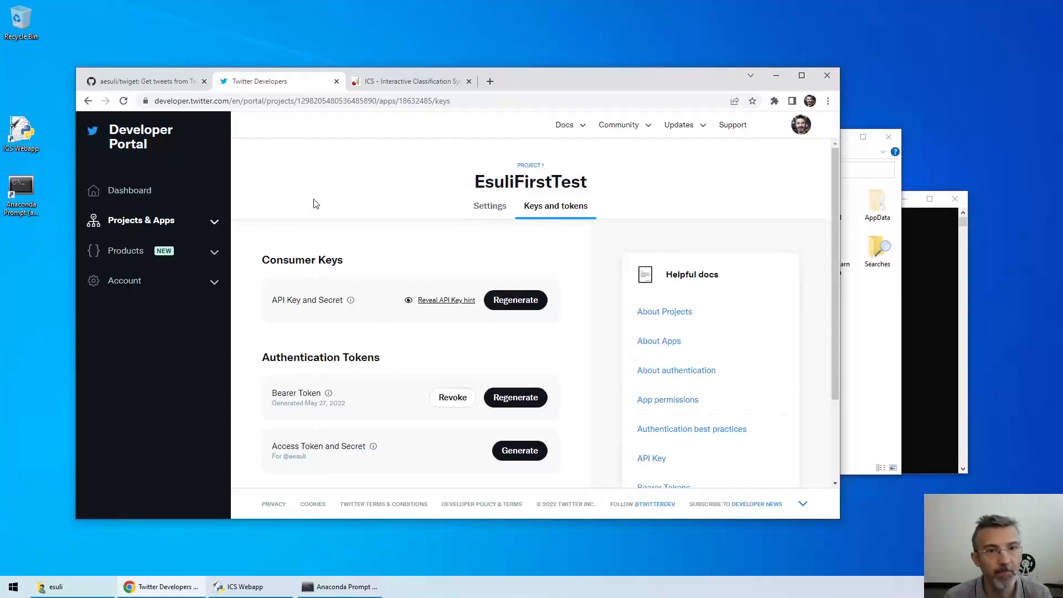
Close the Twitter Developers tab, go back to the ICS README's Twitter stream collector section, and front Anaconda Prompt
click(336, 82)
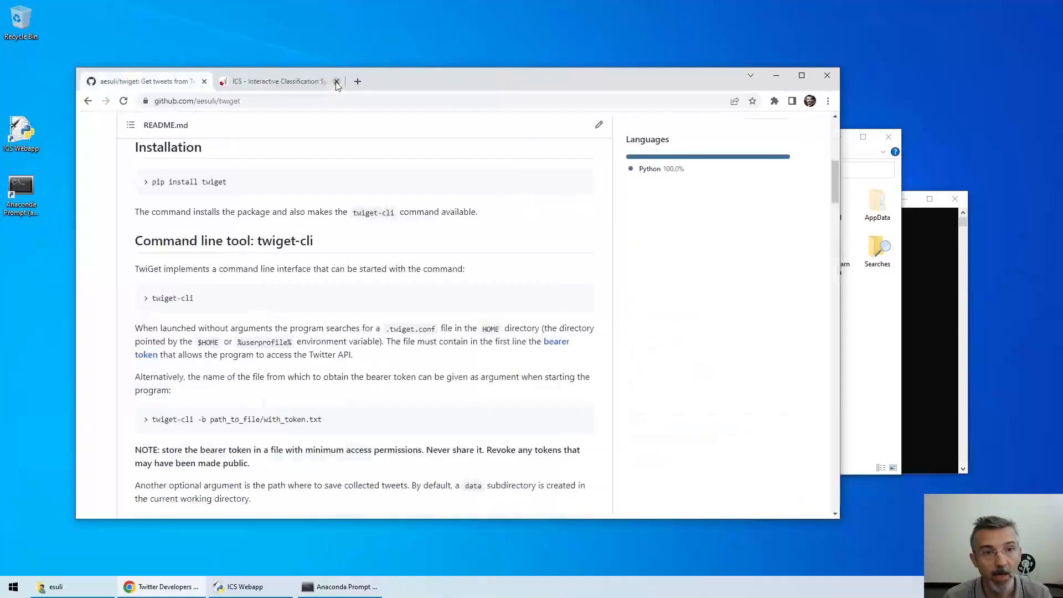
click(87, 101)
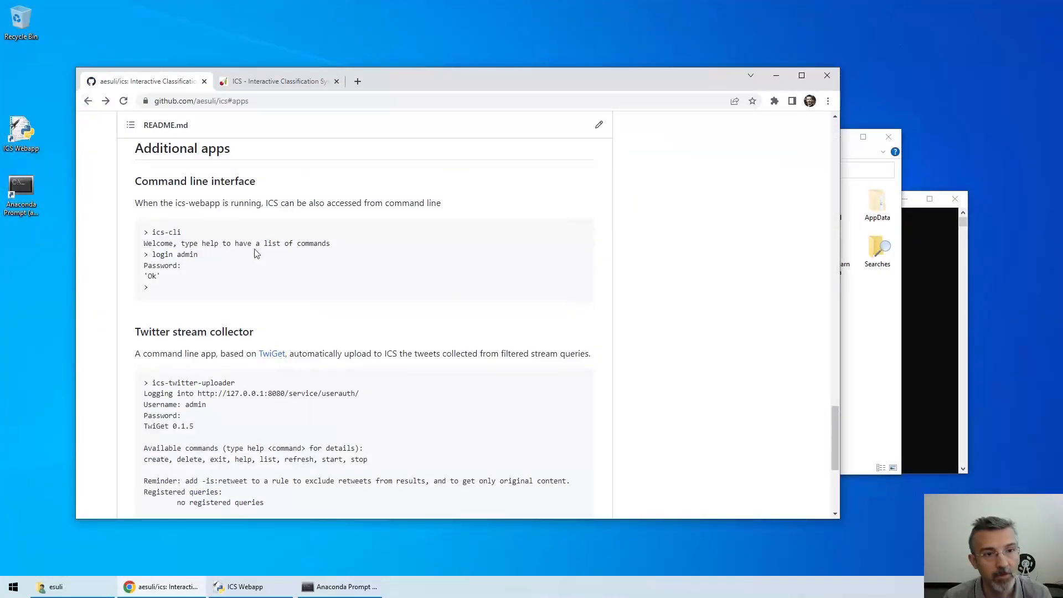
scroll(526, 329, down, 1)
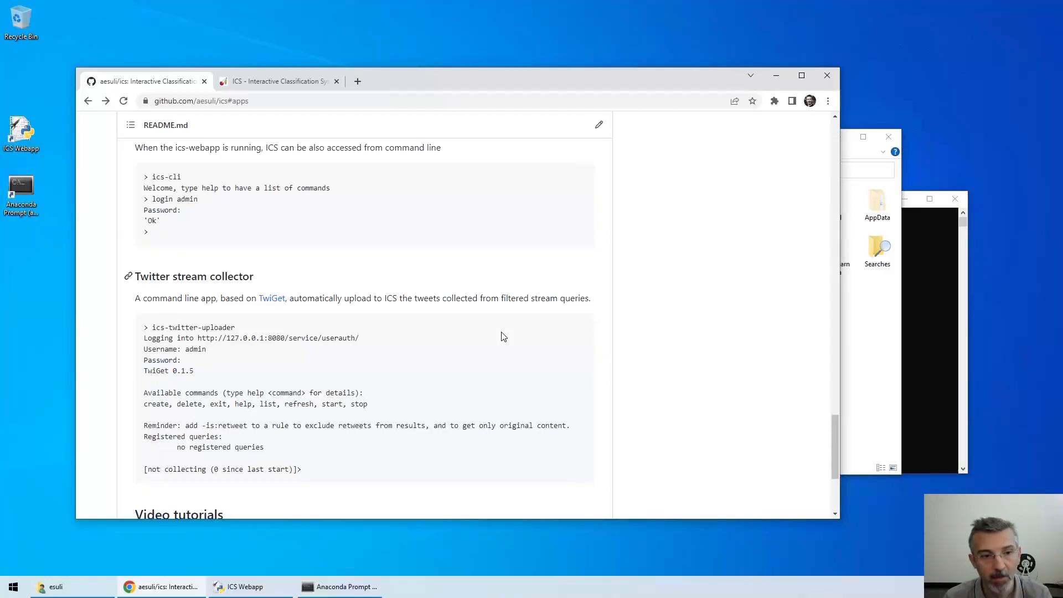
click(922, 304)
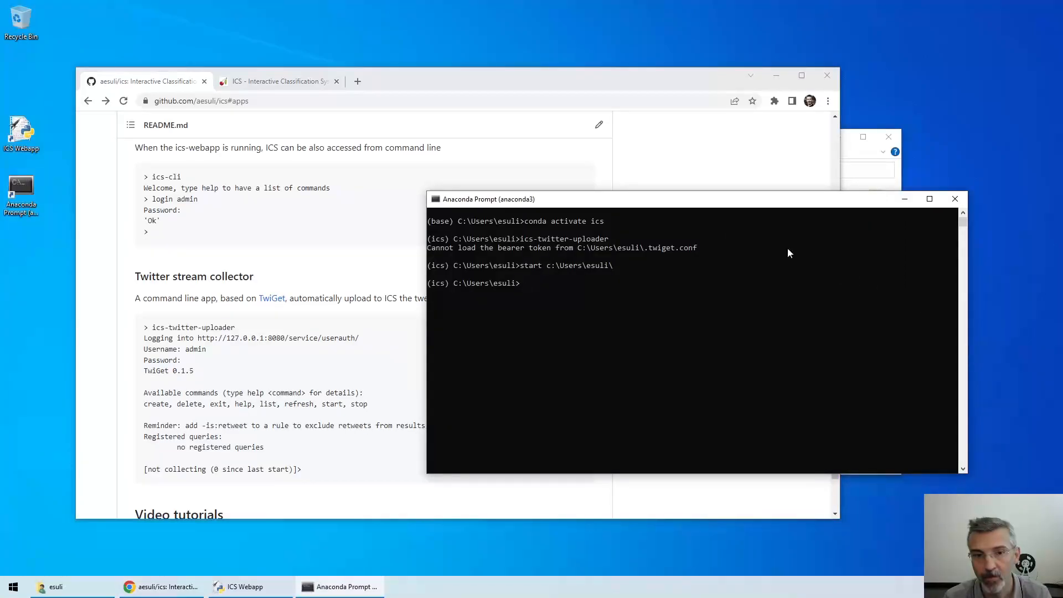
Recall and rerun ics-twitter-uploader from the command history
drag(614, 198, 513, 186)
key(Up)
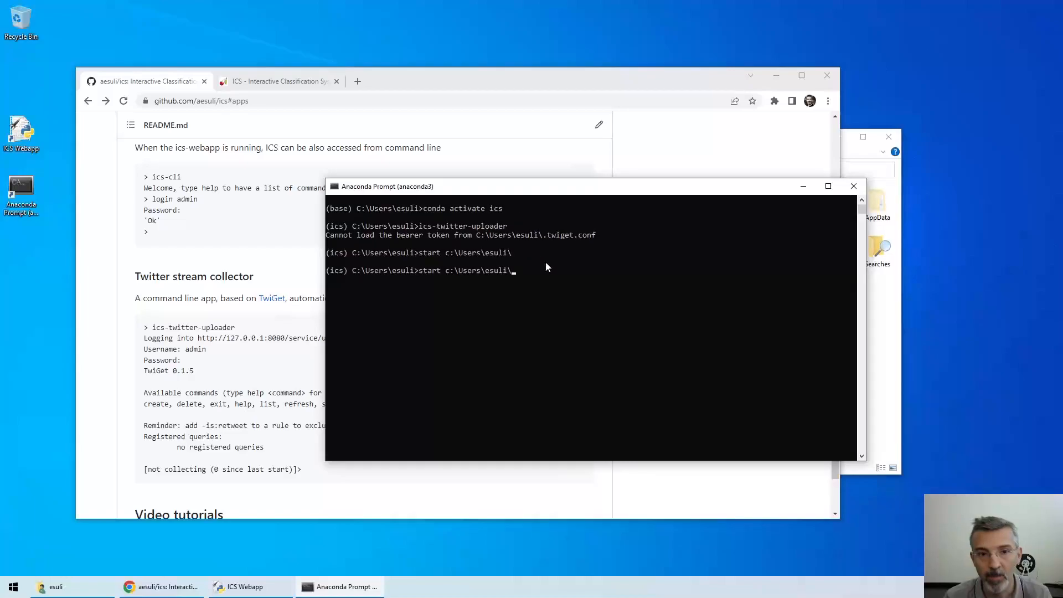
key(Up)
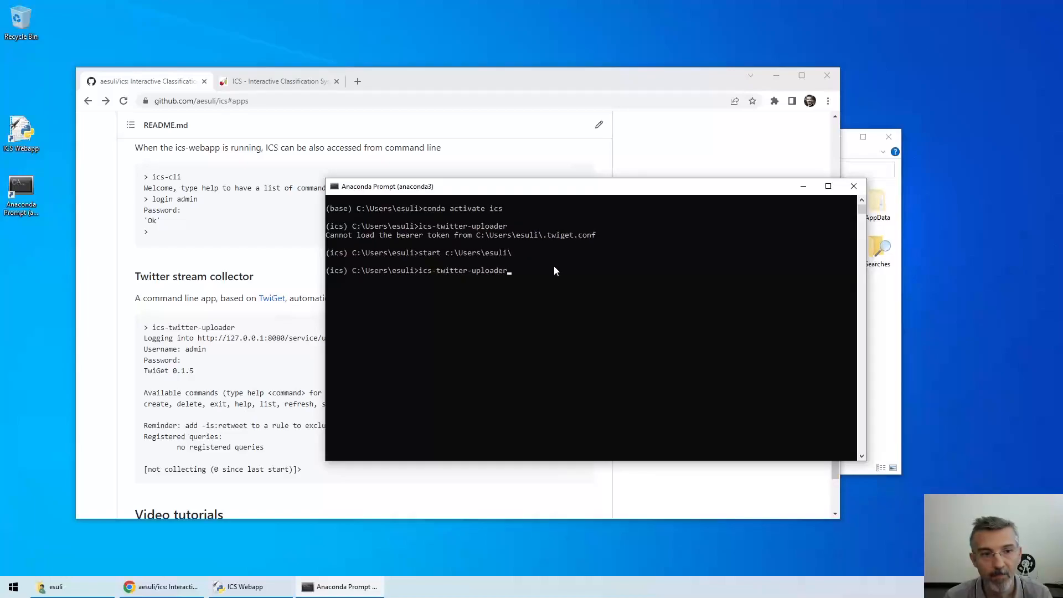
key(Return)
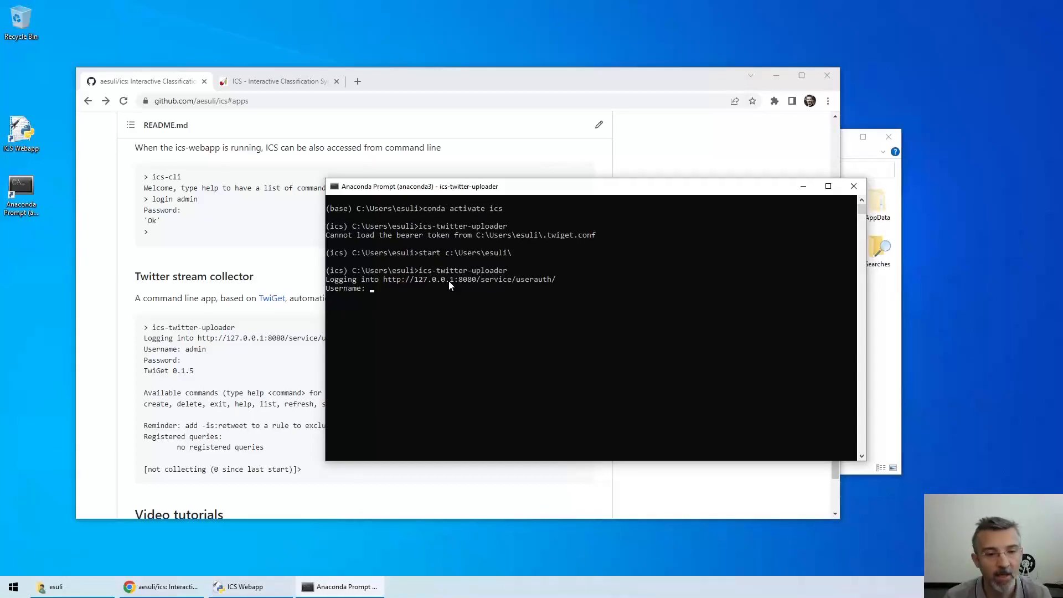
Log in as admin with the password and enter help at the not-collecting prompt
text(admin)
key(Return)
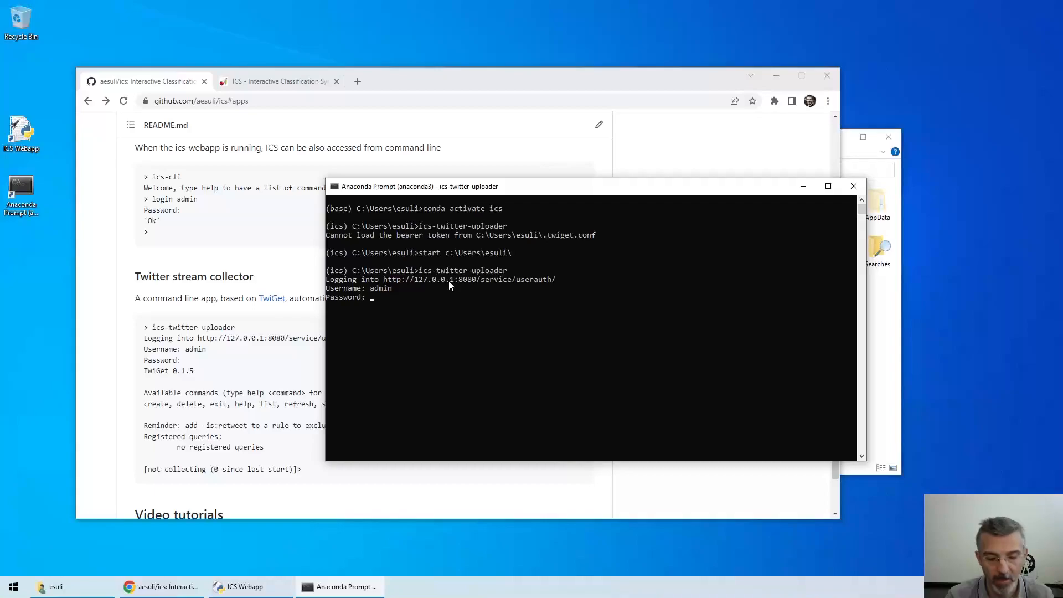
key(Return)
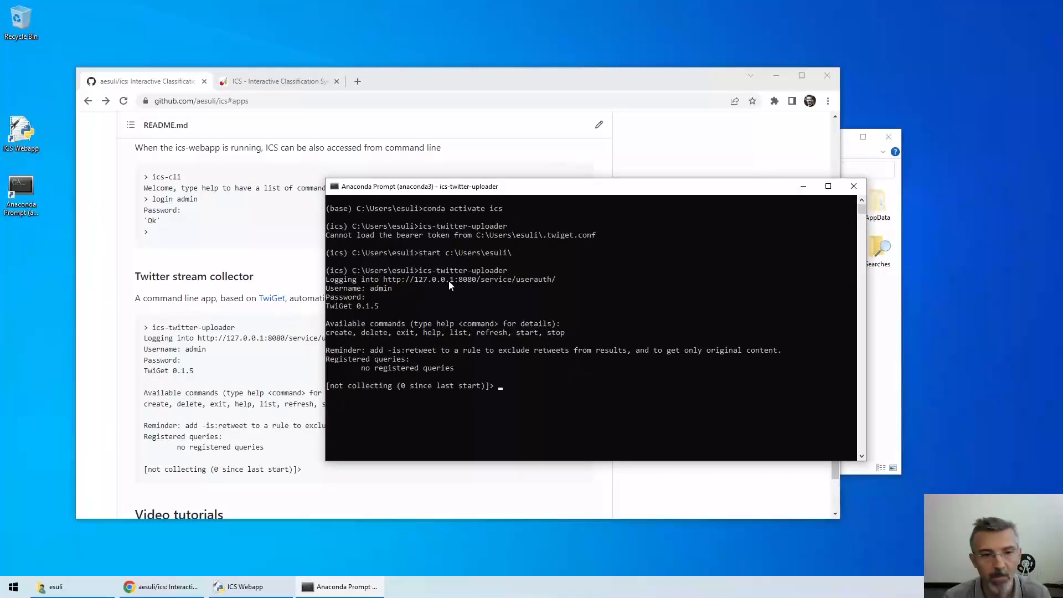
text(help)
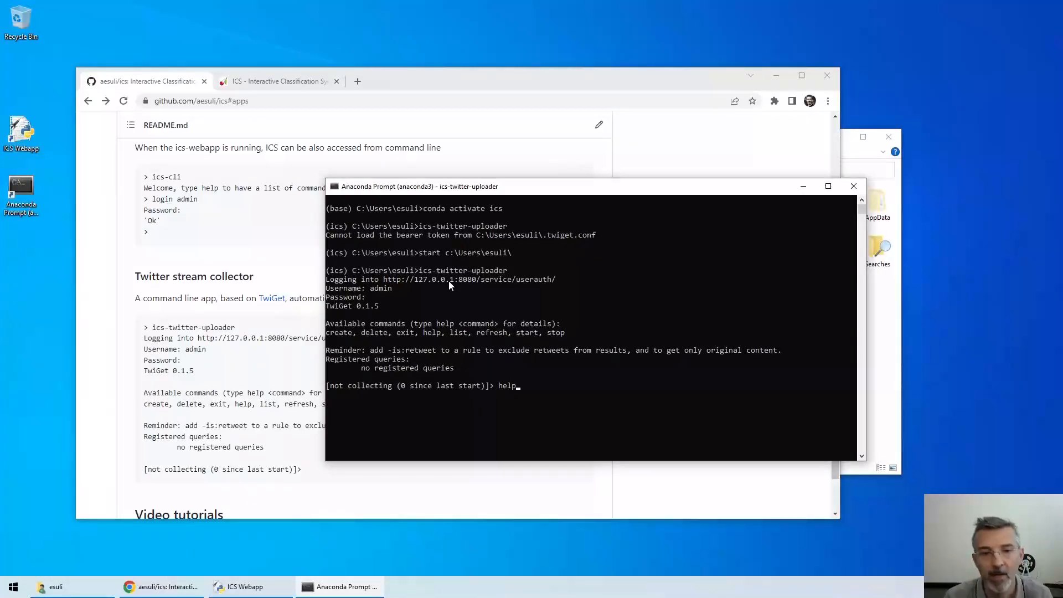
Run help, list (no queries registered yet) and help create in the uploader
key(Return)
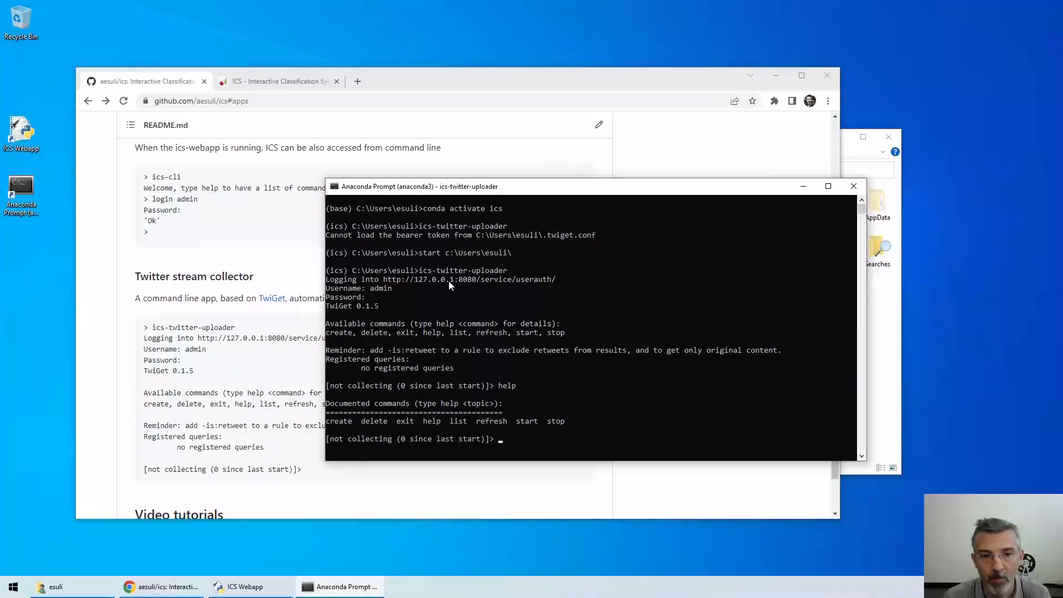
text(list)
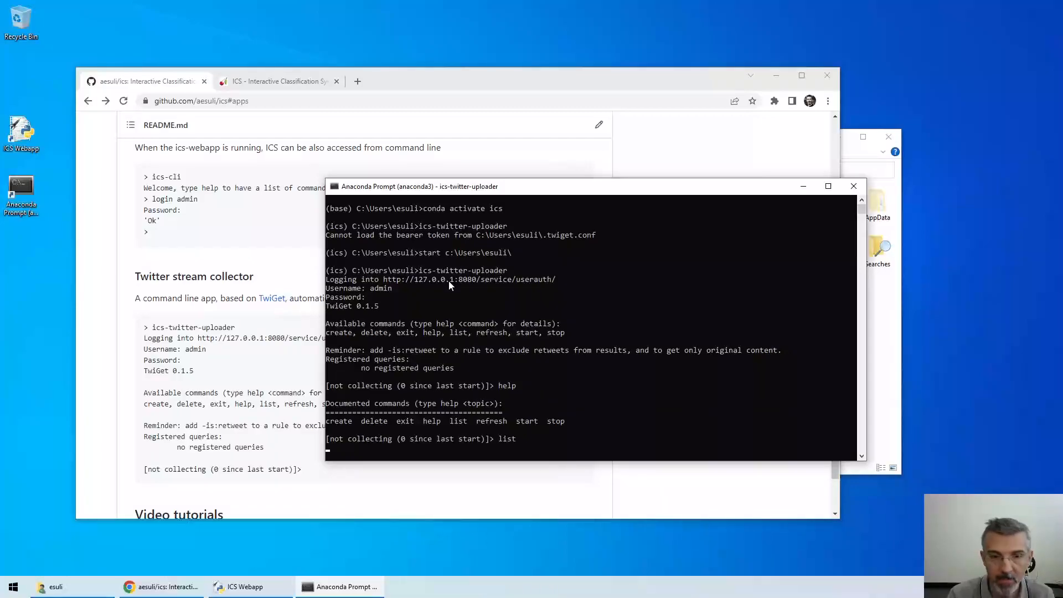
key(Return)
key(Return)
key(Return)
key(Return)
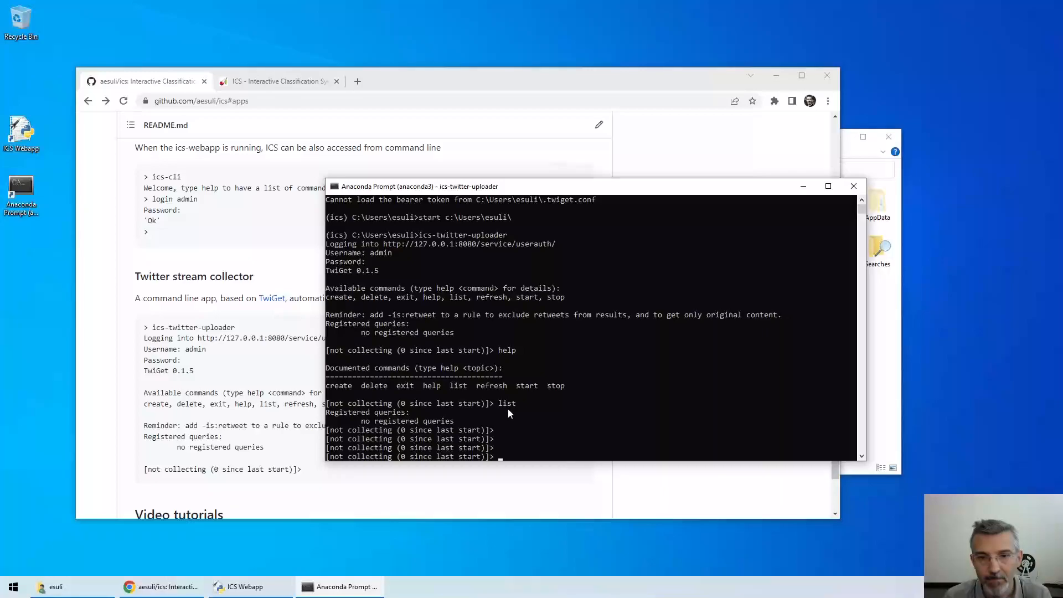
text(help create)
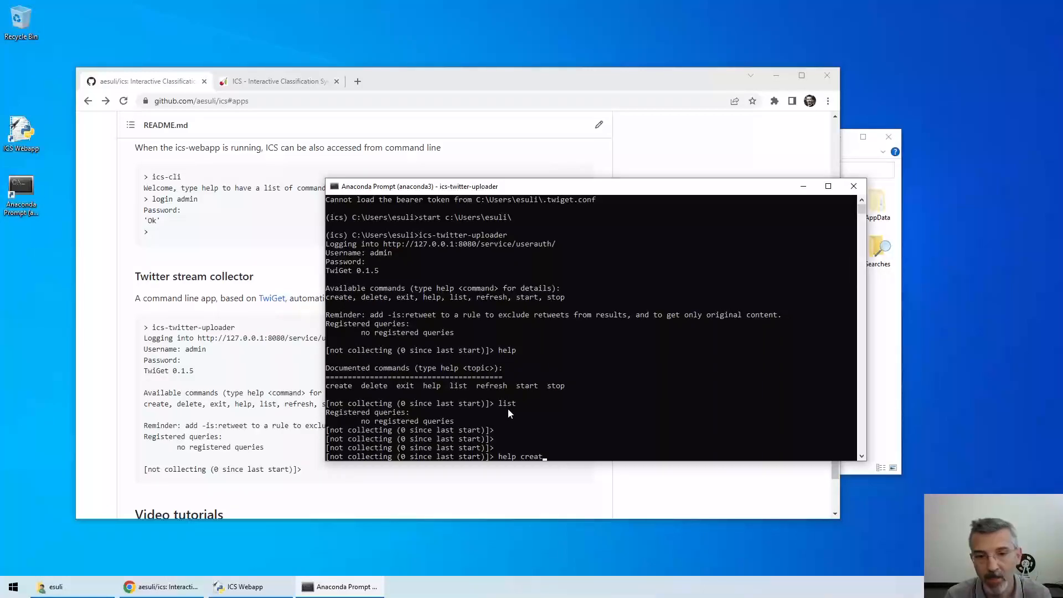
key(Return)
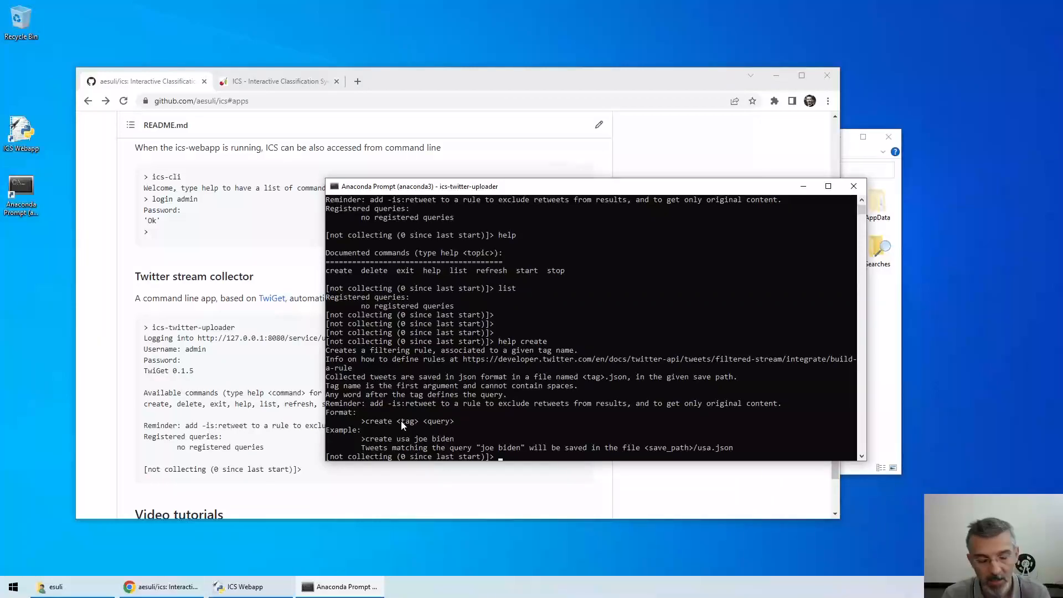
Register 'create earthquake earthquake lang:en -is:retweet' and list the queries to confirm it
text(create)
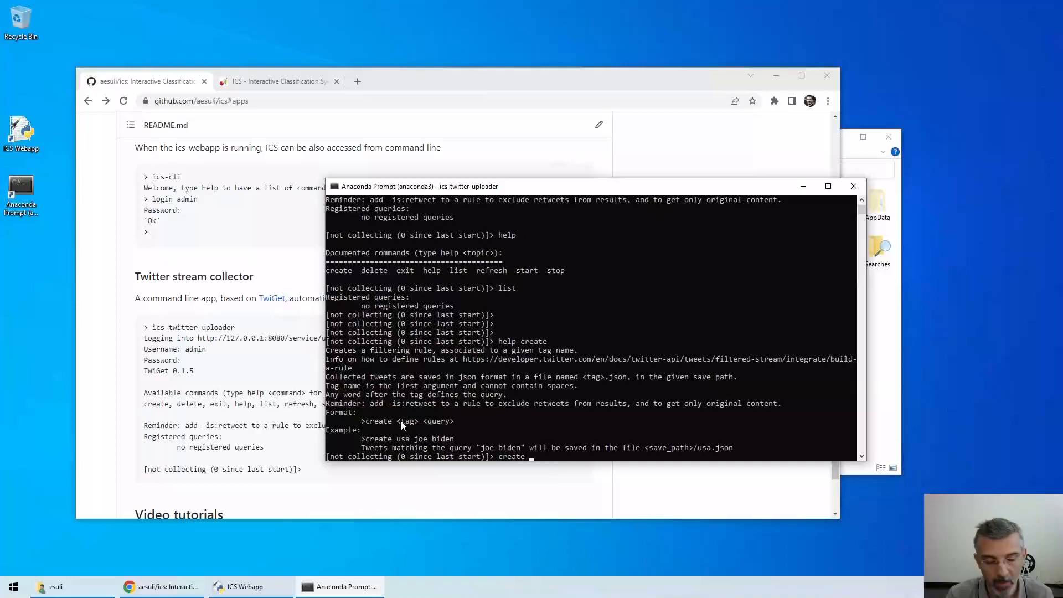
text(ea)
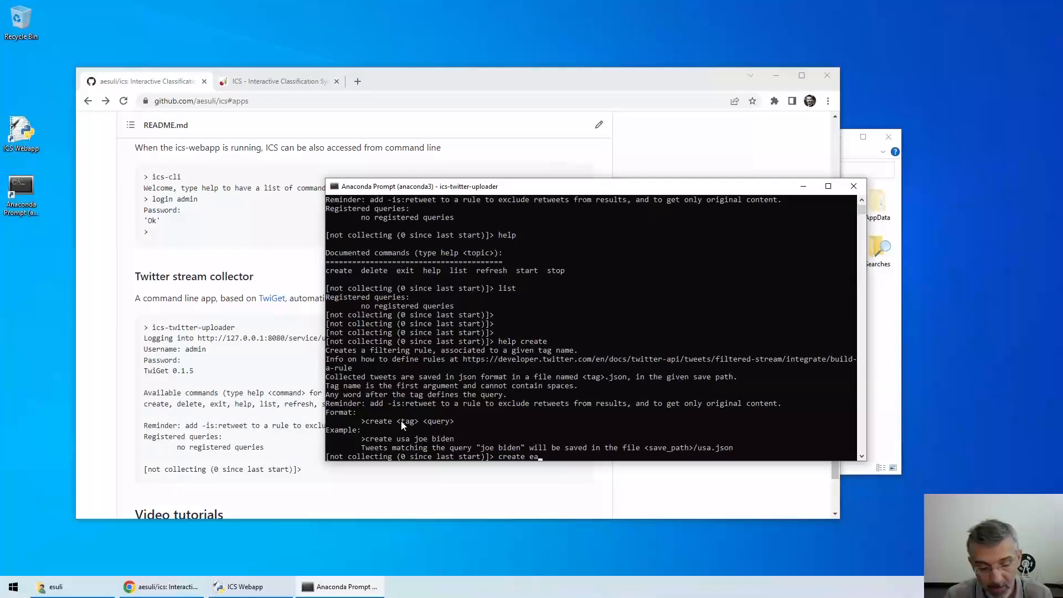
text(rthquake)
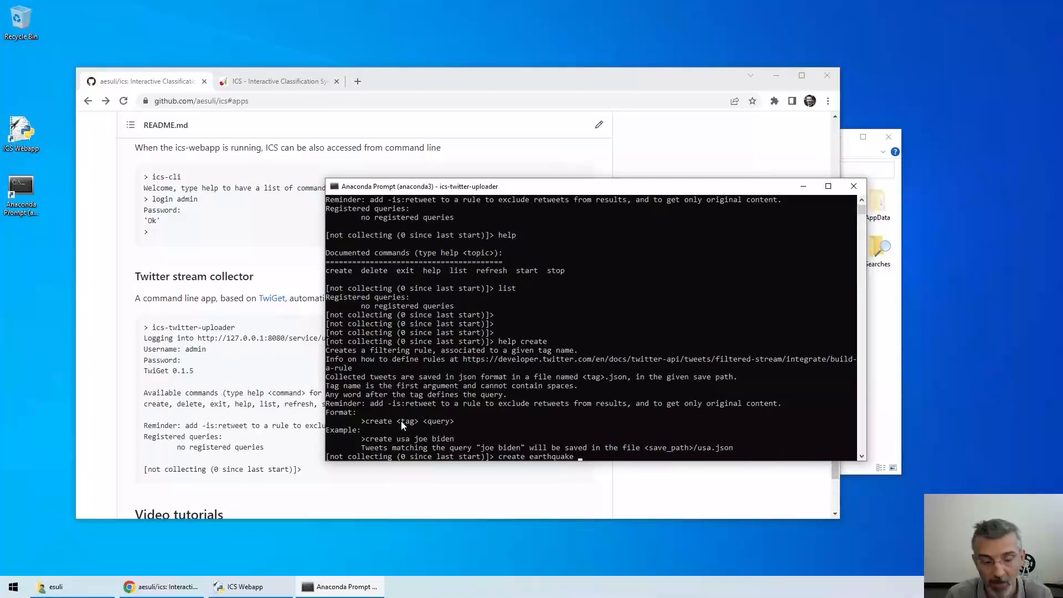
text(earthq)
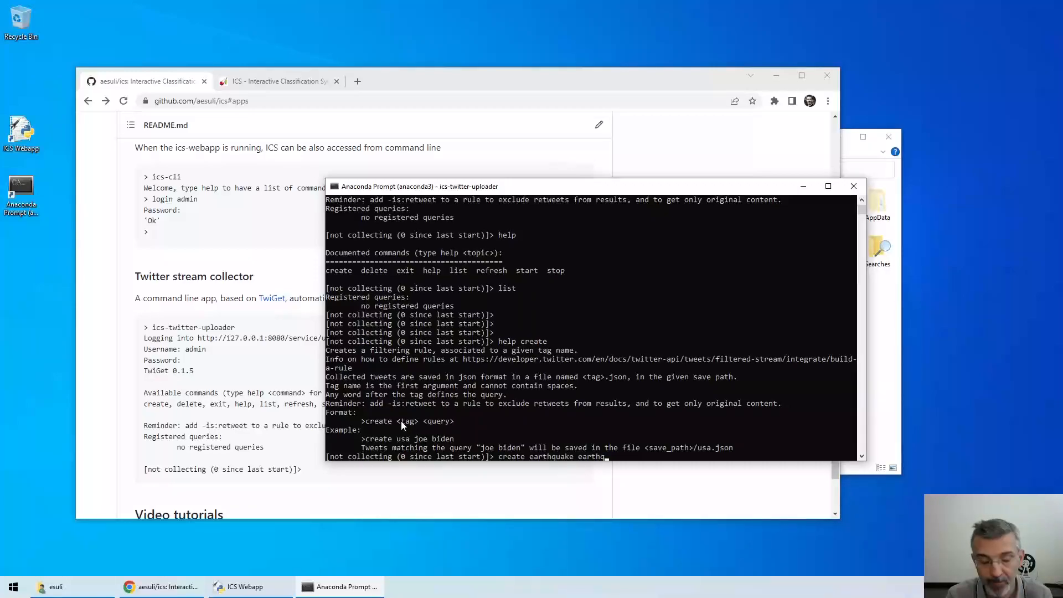
text(uake)
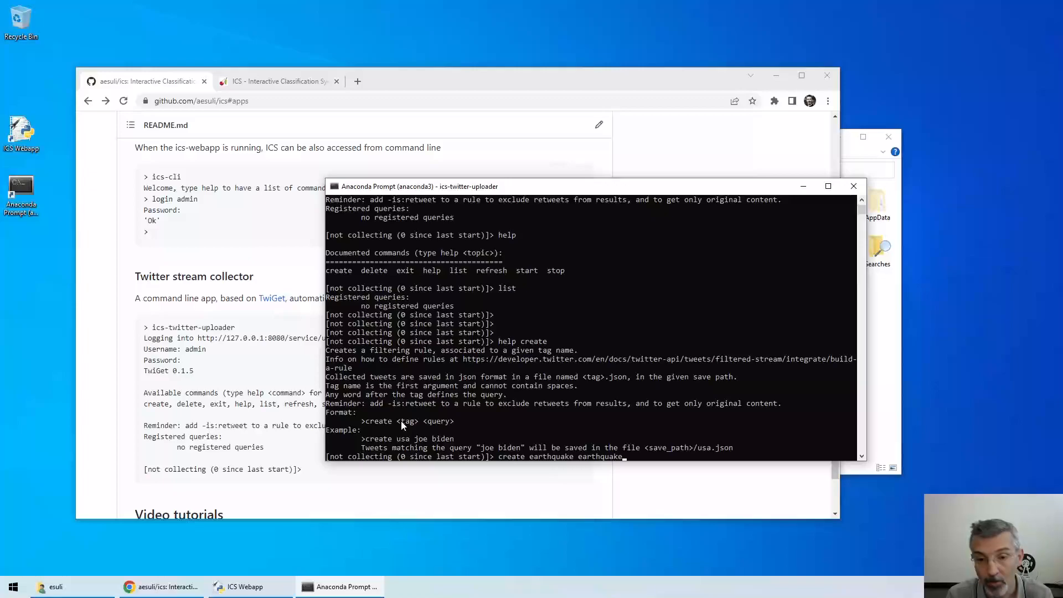
text(l)
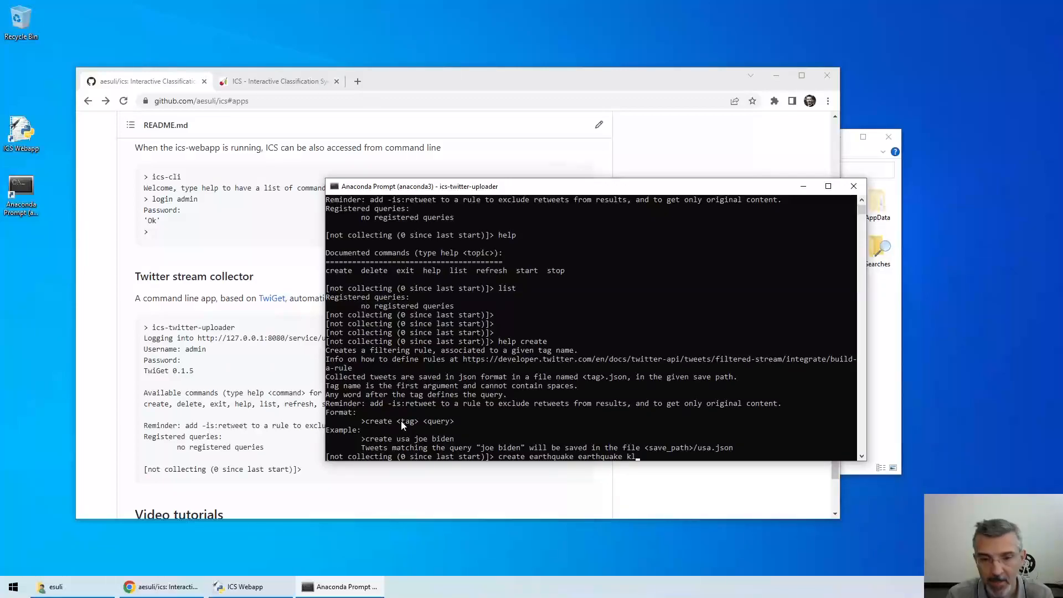
text(ang:)
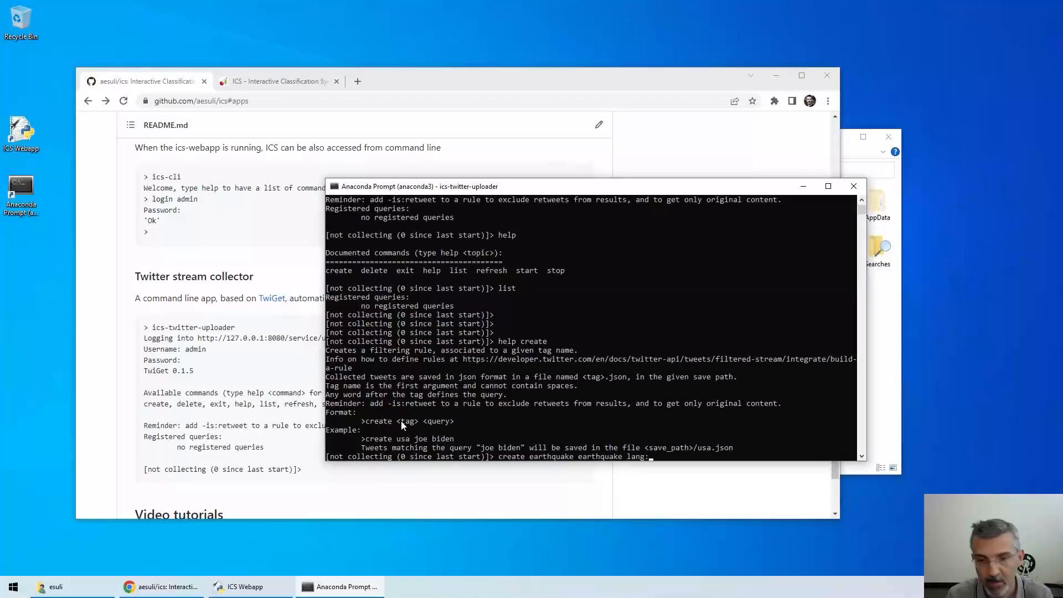
text(en -is)
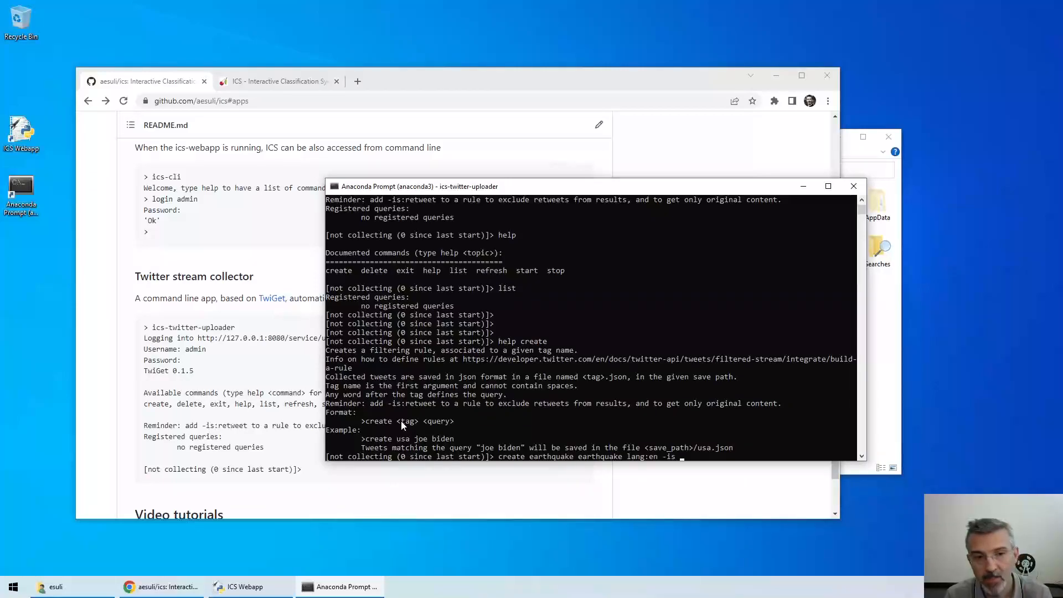
text(:)
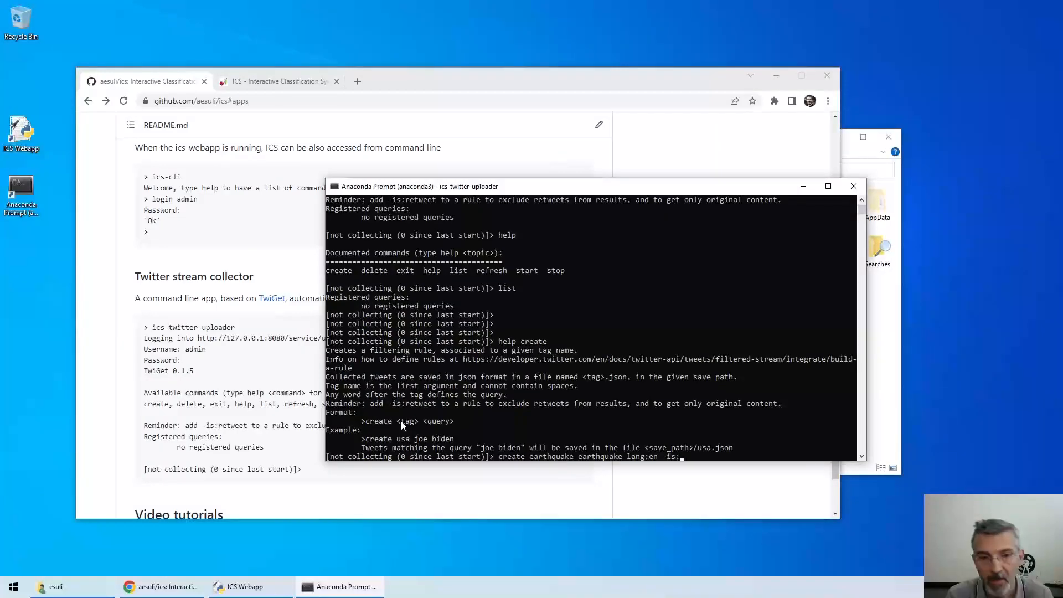
text(ret)
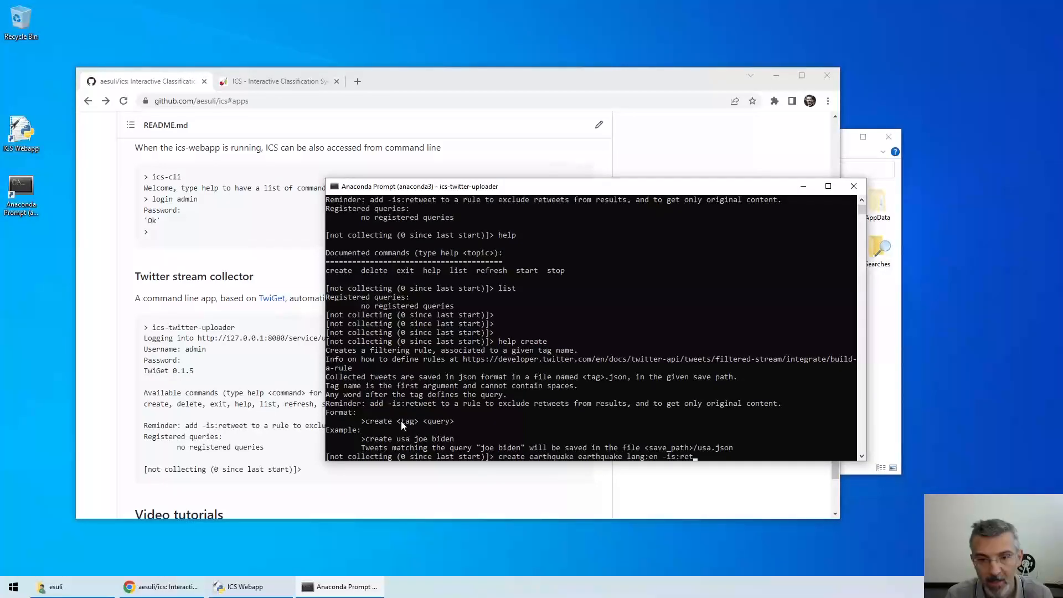
text(weet)
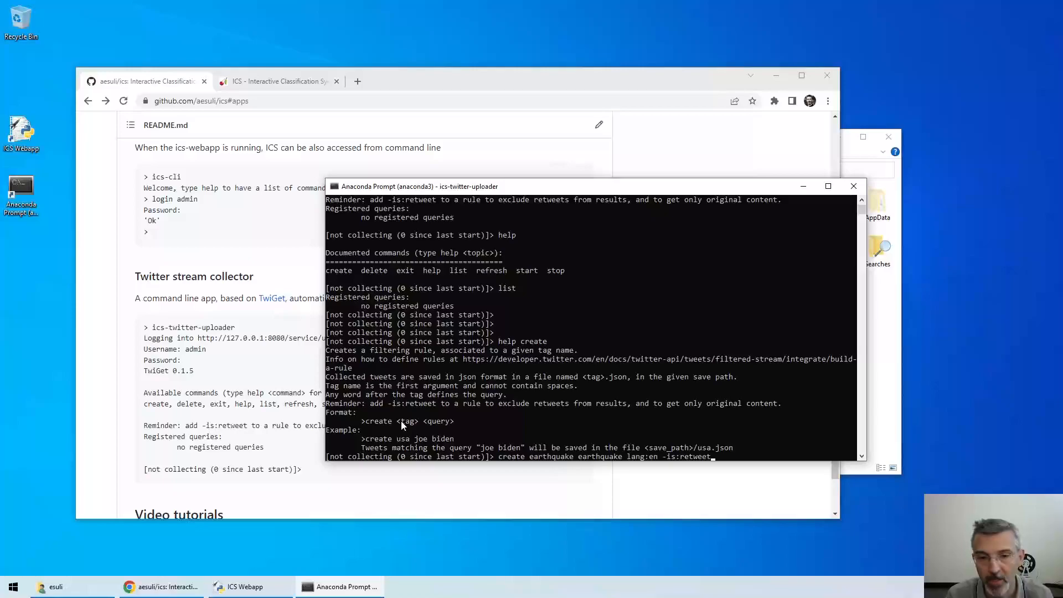
key(Return)
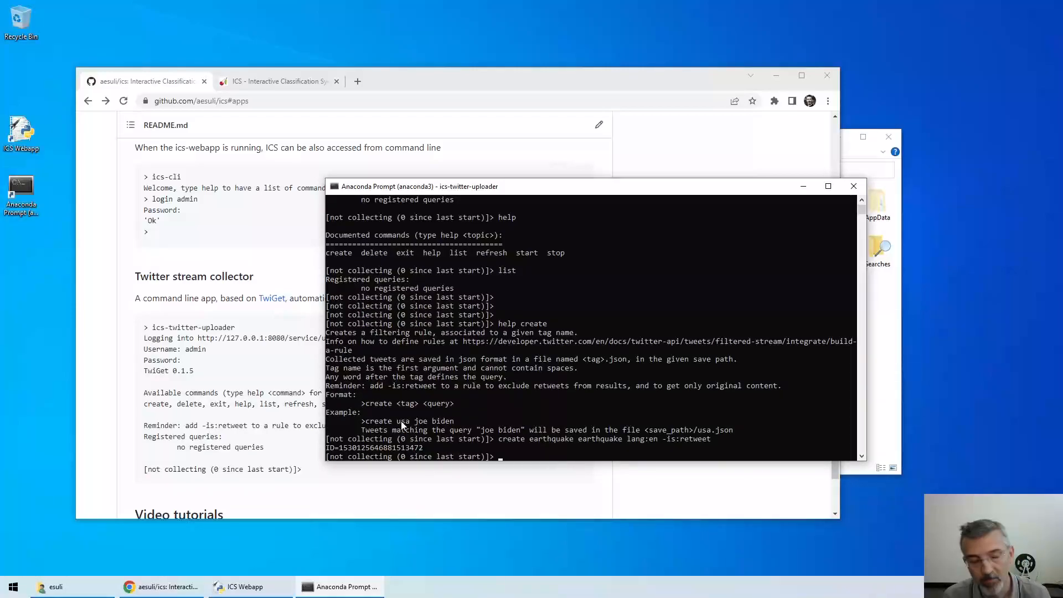
text(list)
key(Return)
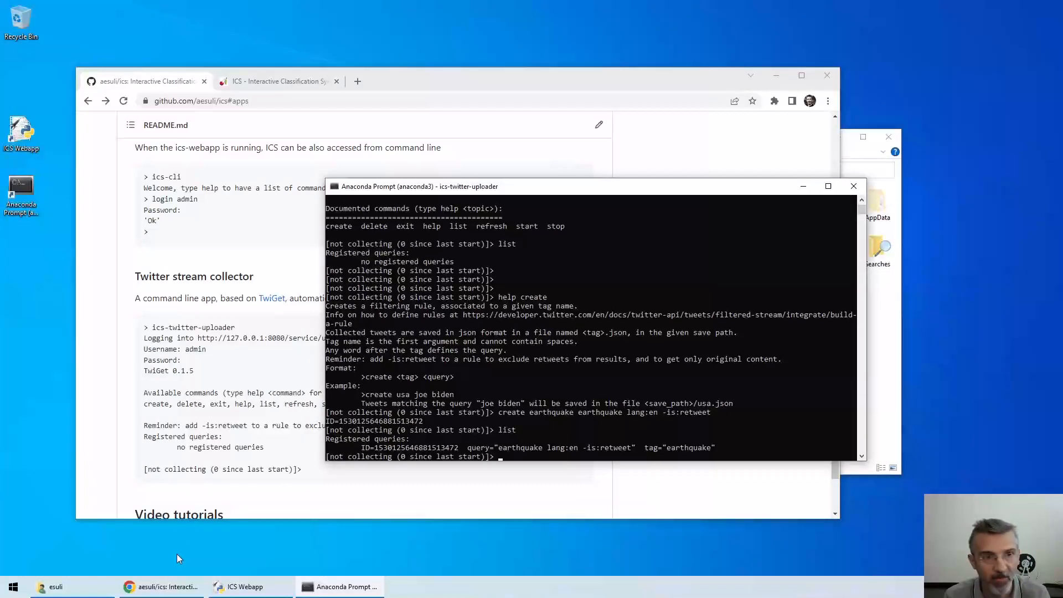
View the ICS Datasets page, then start the uploader collecting tweets for the earthquake rule
click(265, 80)
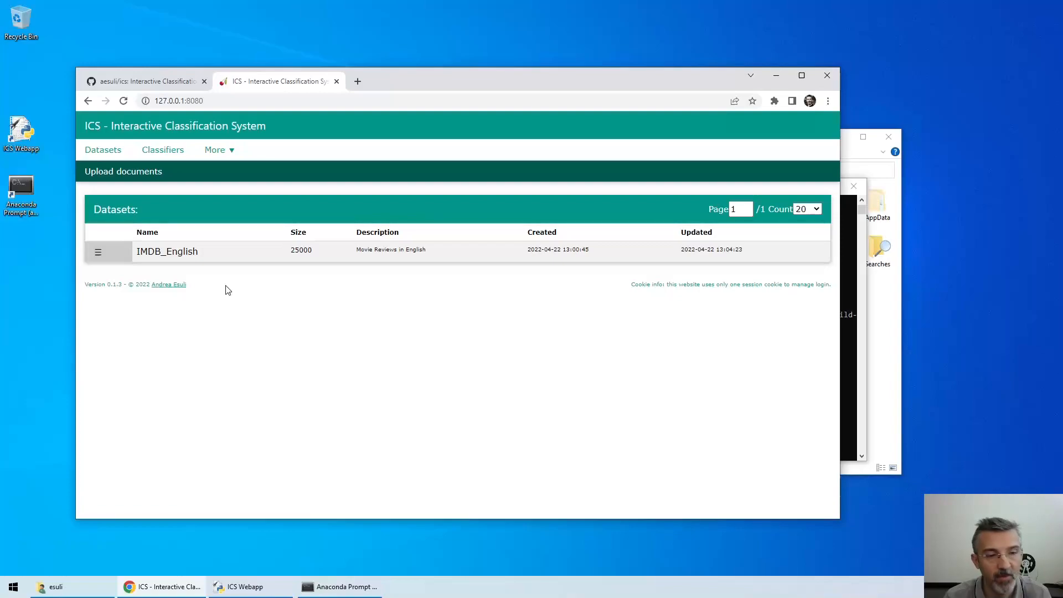
key(alt+Tab)
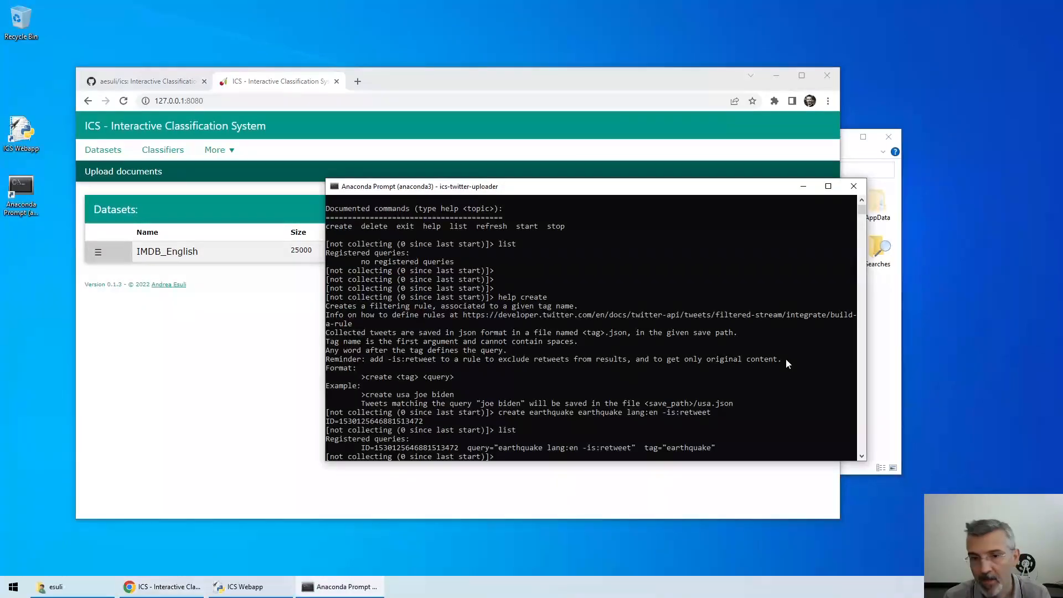
text(start)
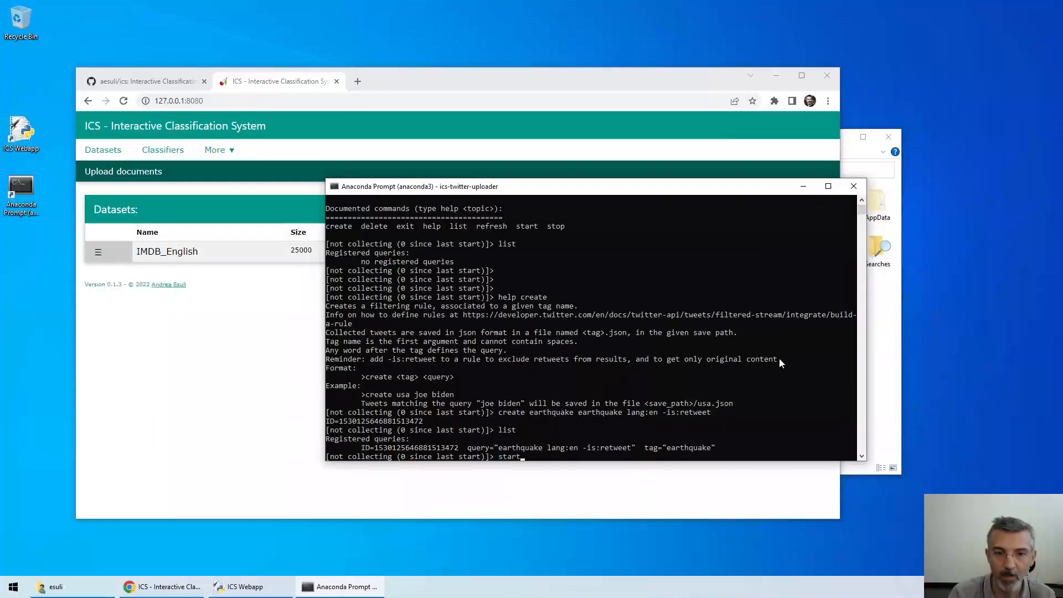
key(Return)
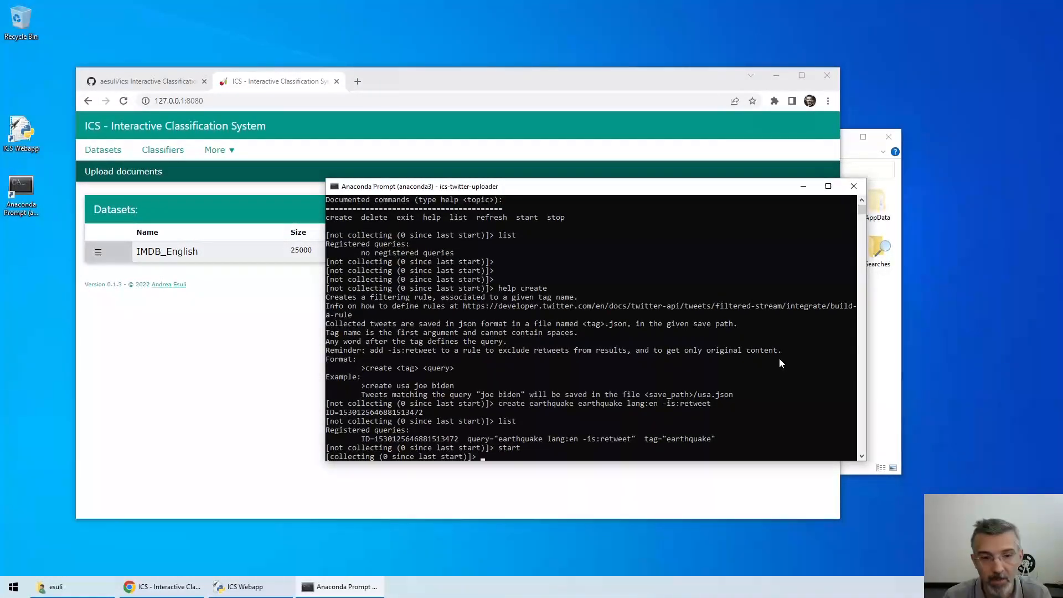
key(Return)
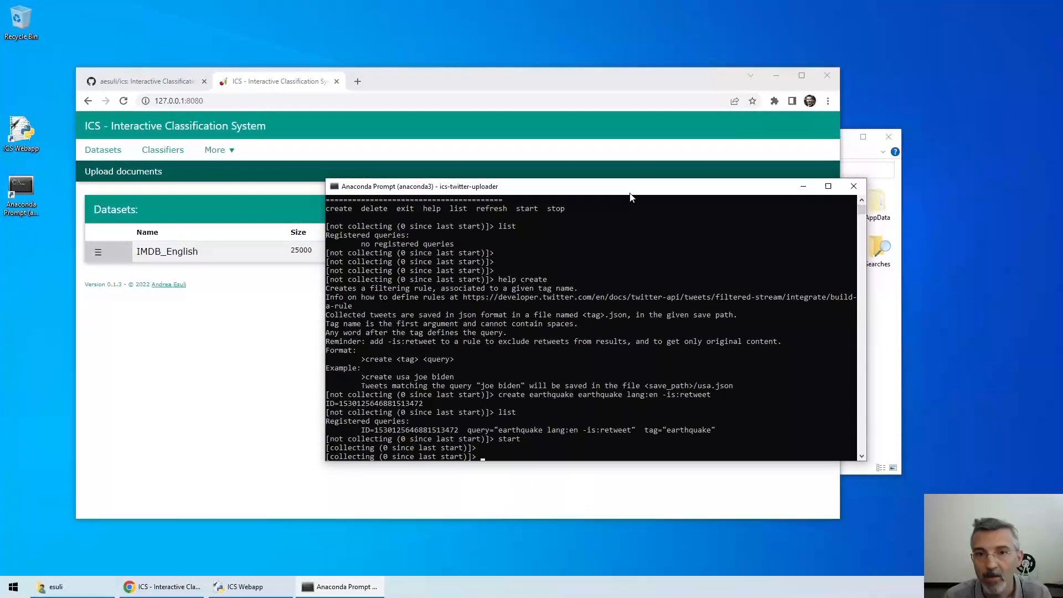
Move the terminal aside to reveal the earthquake dataset, refreshing until 2 tweets are collected
drag(630, 198, 760, 273)
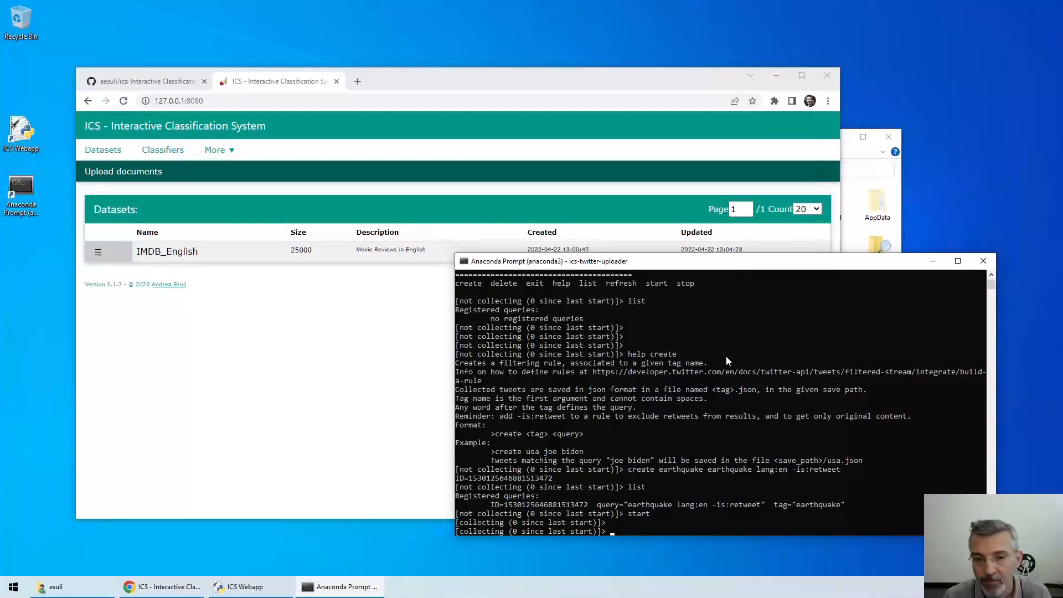
key(Return)
key(Return)
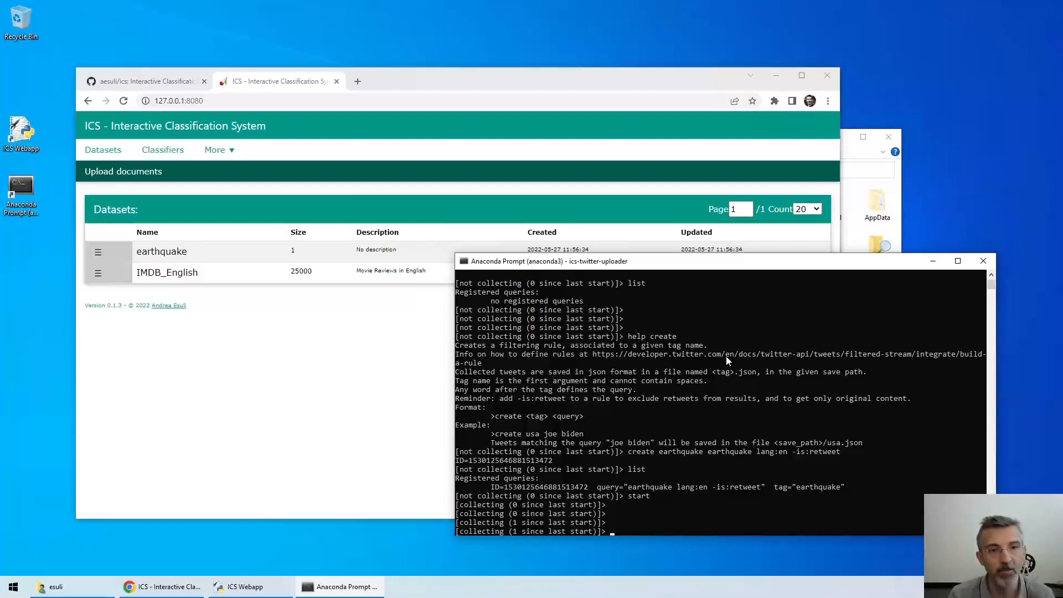
key(Return)
key(Return)
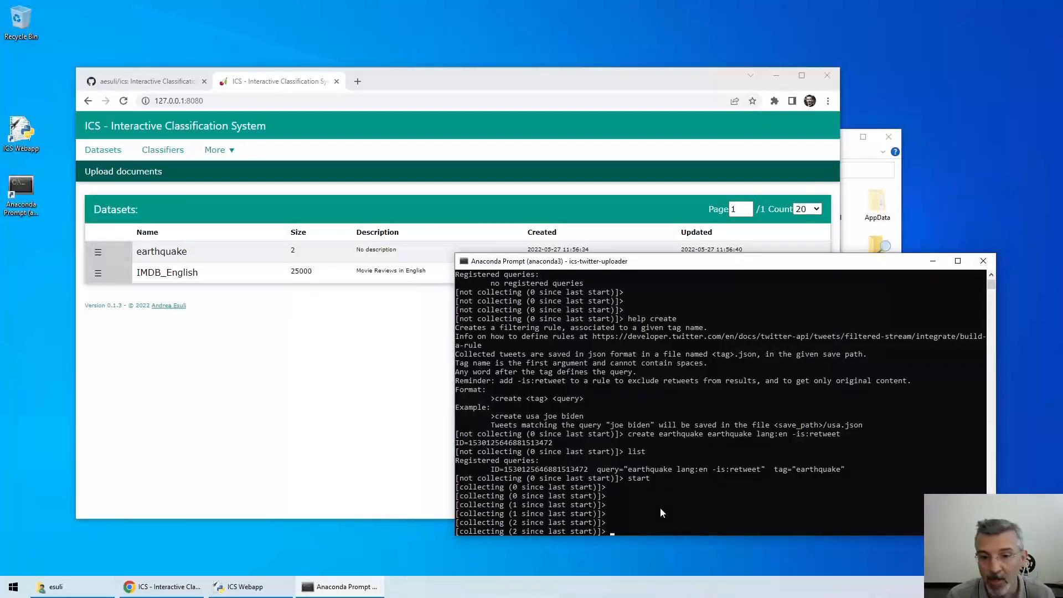
Add a bitcoin-tagged rule with query 'btc lang:en -is:retweet'
text(list)
key(Up)
key(Up)
key(Up)
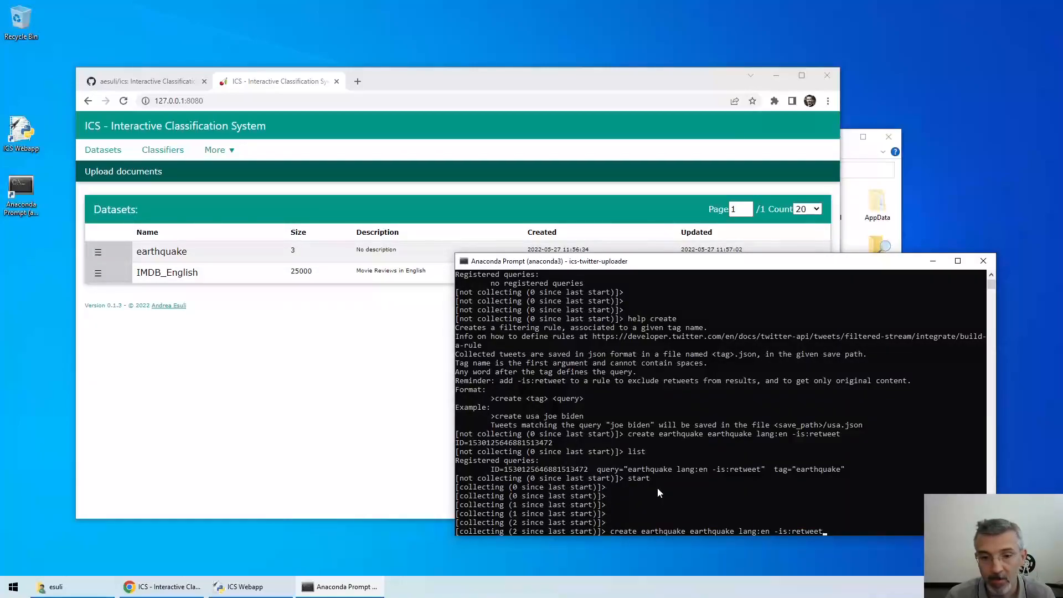
key(Left)
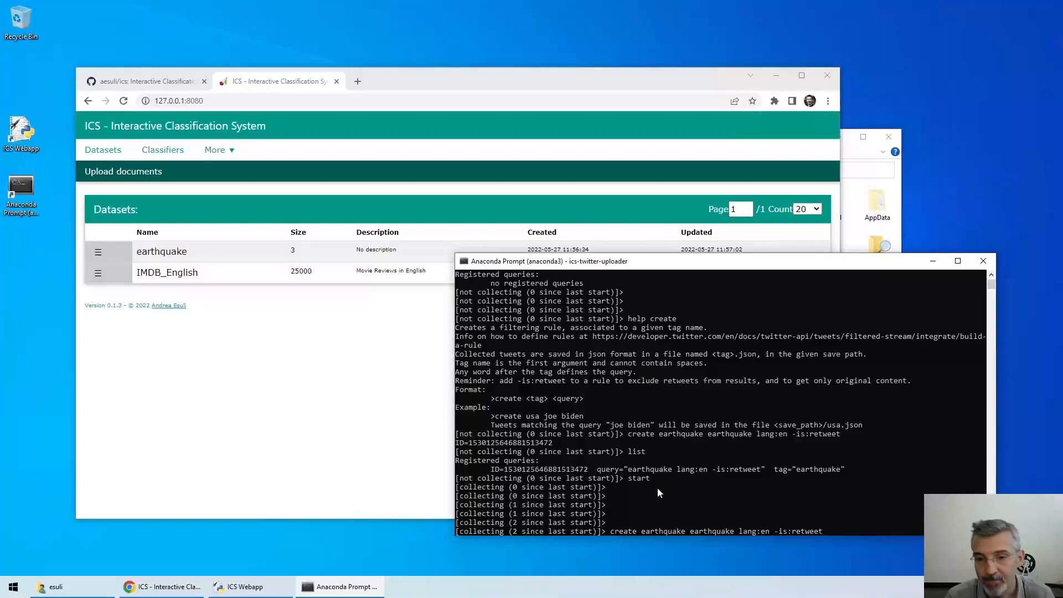
key(Left)
key(Left)
key(Left)
key(Left)
key(Left)
key(Left)
key(Left)
key(Left)
key(Left)
key(Left)
key(Left)
key(Left)
key(Left)
key(Left)
key(Left)
key(Left)
key(Left)
key(Left)
key(Left)
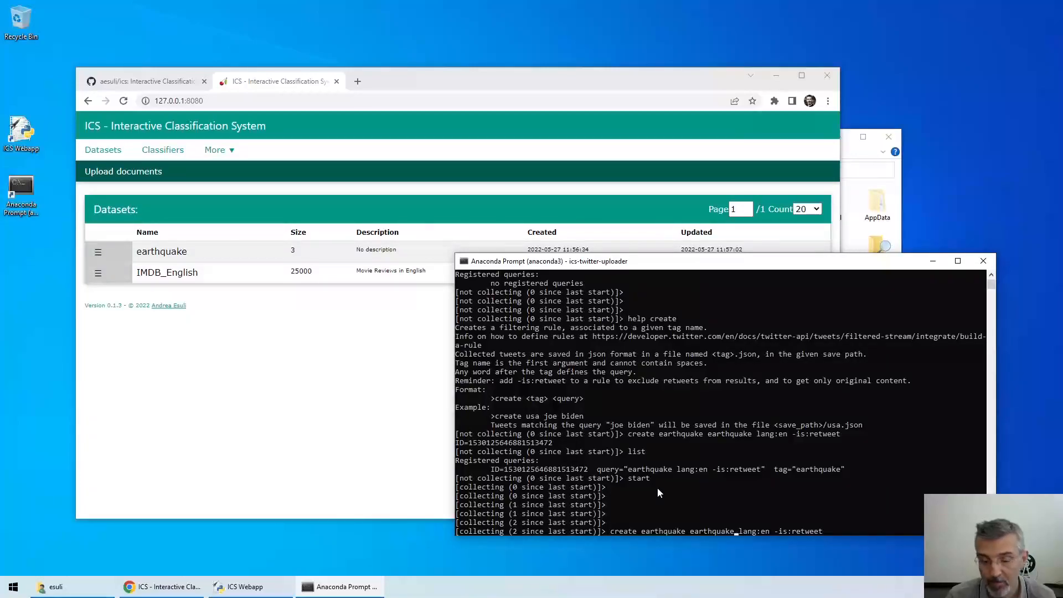
key(BackSpace)
key(BackSpace)
key(BackSpace)
key(BackSpace)
key(BackSpace)
key(BackSpace)
key(BackSpace)
key(BackSpace)
key(BackSpace)
key(BackSpace)
key(BackSpace)
key(BackSpace)
key(BackSpace)
key(BackSpace)
key(BackSpace)
key(BackSpace)
key(BackSpace)
key(BackSpace)
key(BackSpace)
key(BackSpace)
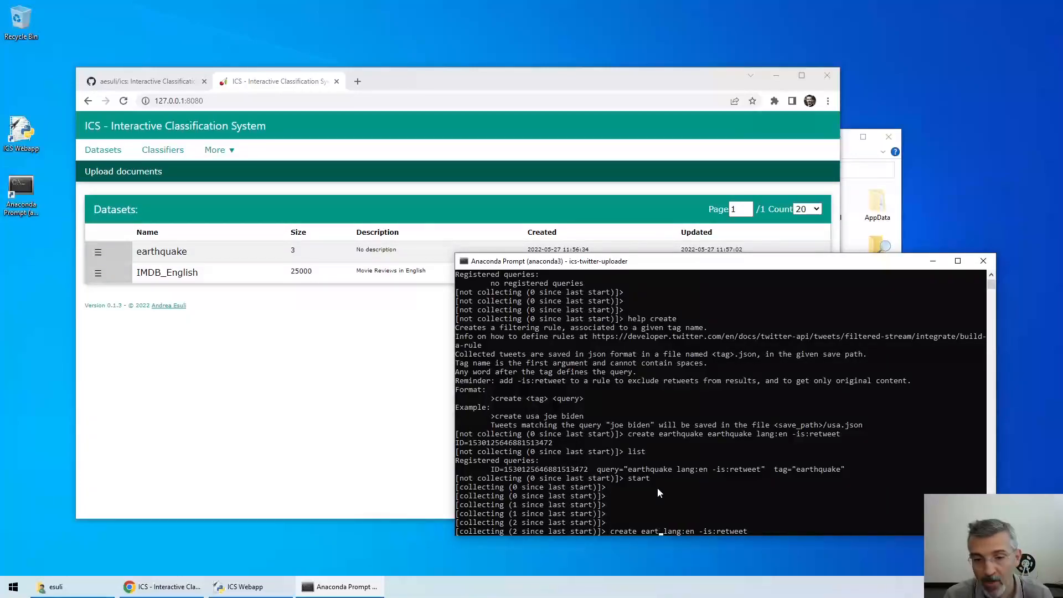
key(BackSpace)
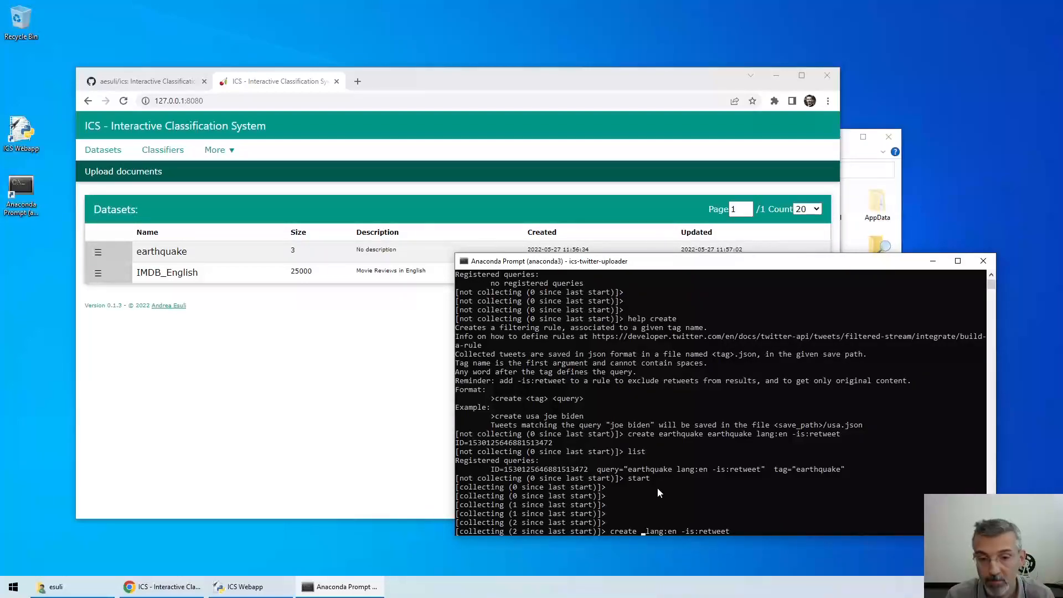
text(bitcoin)
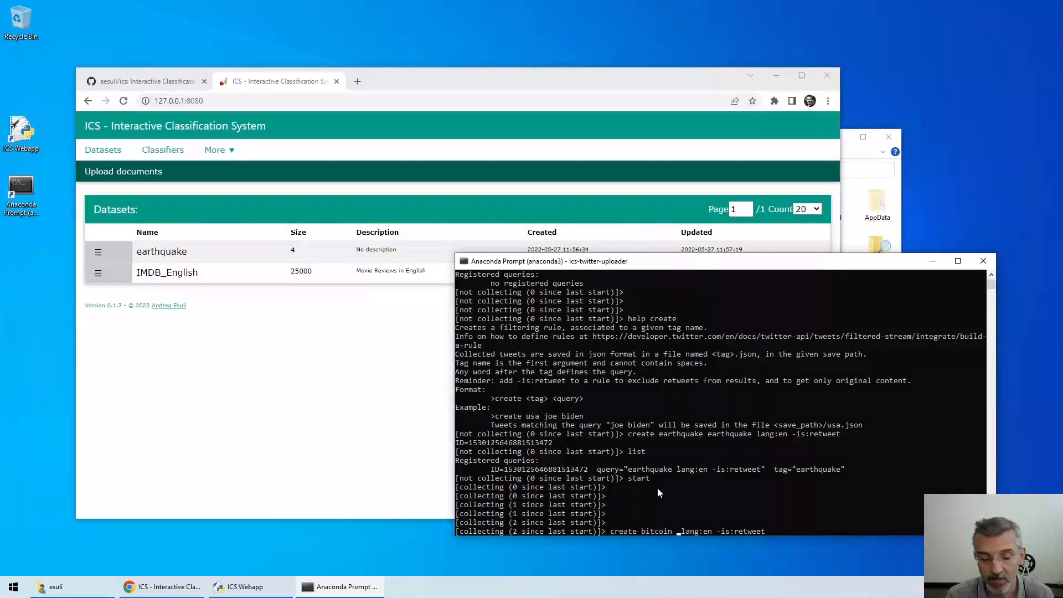
text( btc)
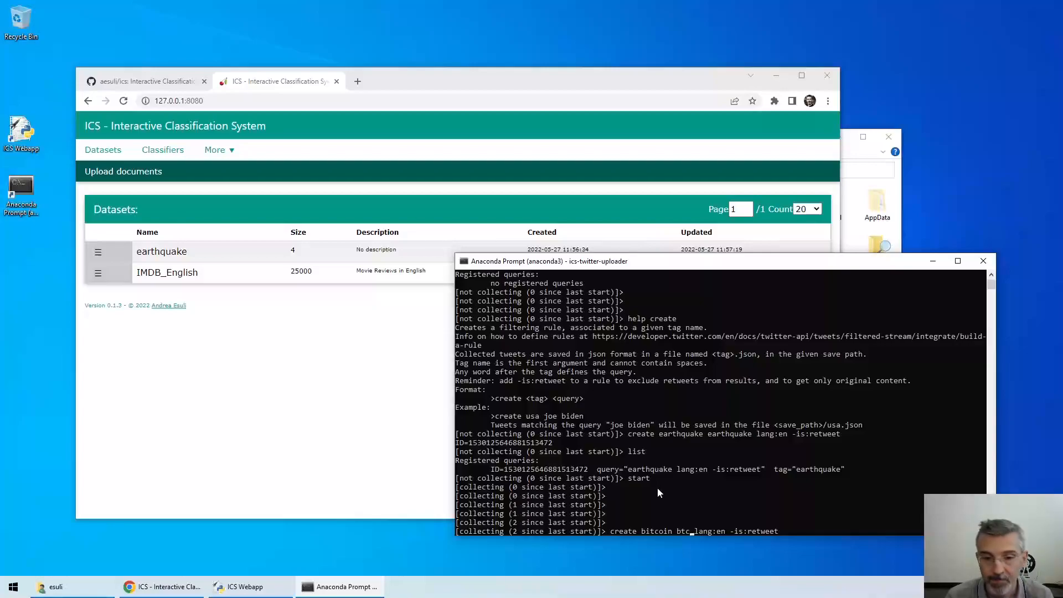
key(Return)
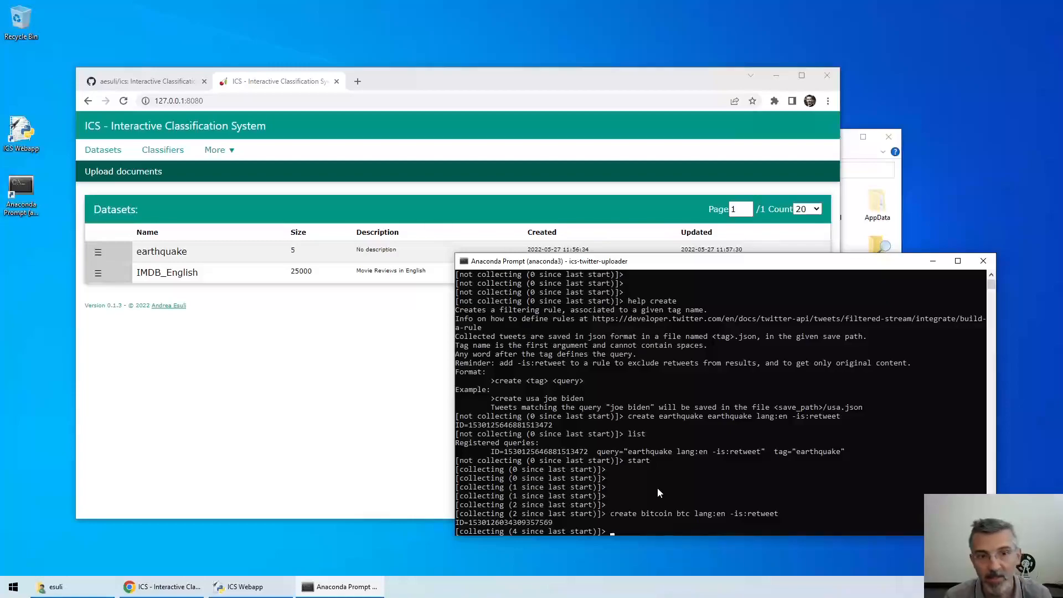
Add a second bitcoin-tagged rule with query 'bitcoin lang:en -is:retweet'
key(Up)
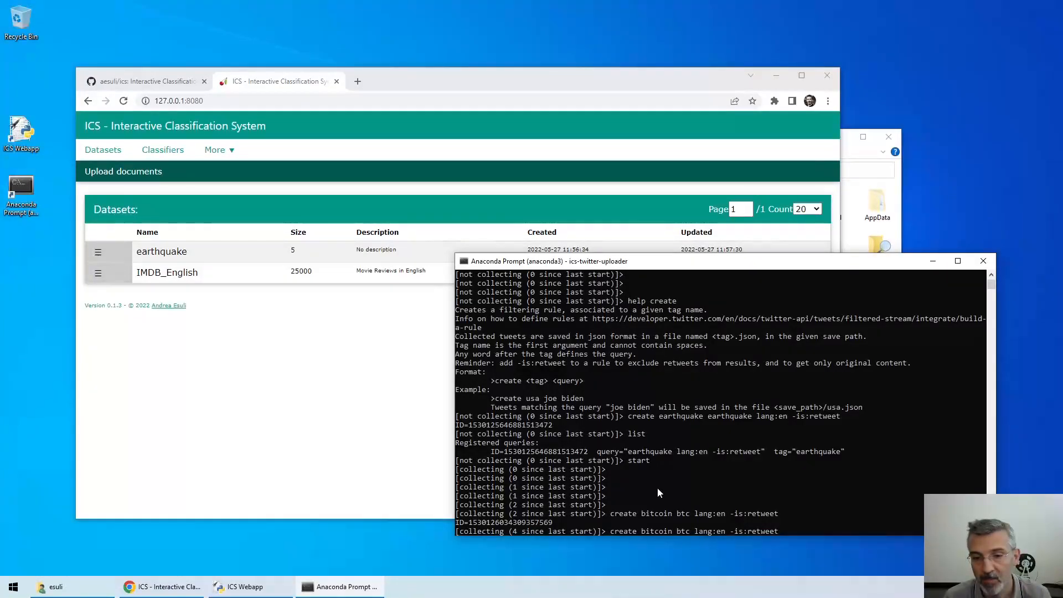
key(Left)
key(Left)
key(Left)
key(Left)
key(Left)
key(Left)
key(Left)
key(Left)
key(Left)
key(Left)
key(Left)
key(Left)
key(Left)
key(Left)
key(Left)
key(Left)
key(Left)
key(Left)
key(Left)
key(Left)
key(BackSpace)
key(BackSpace)
text(itcx)
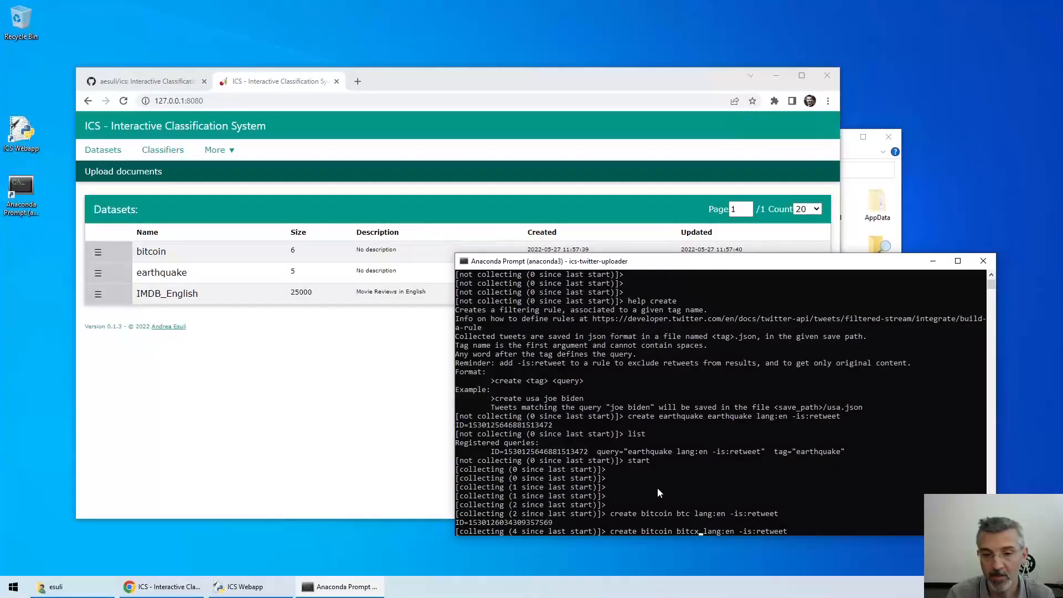
key(BackSpace)
text(oin)
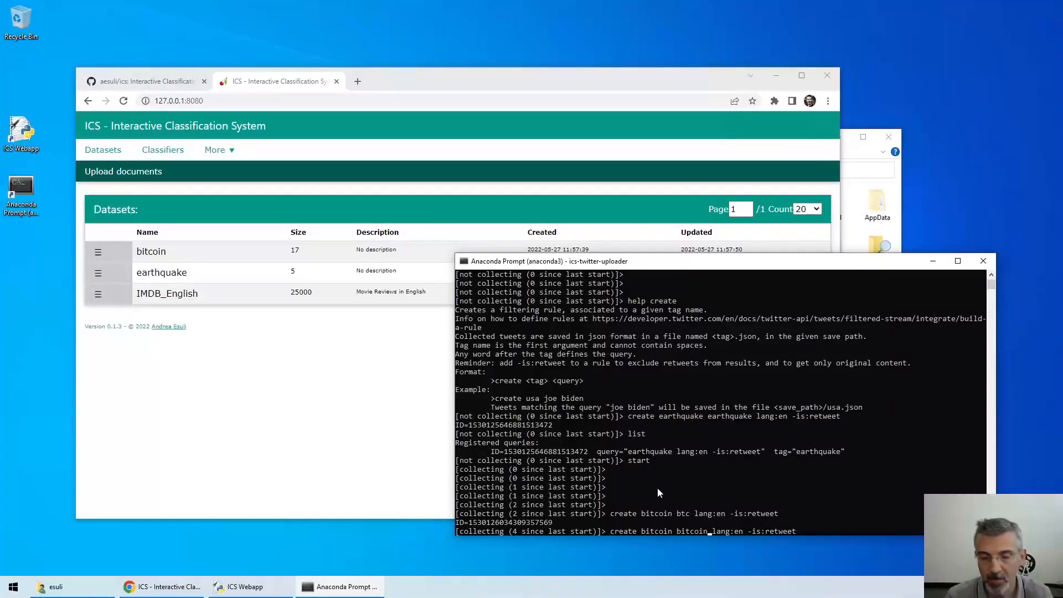
key(Return)
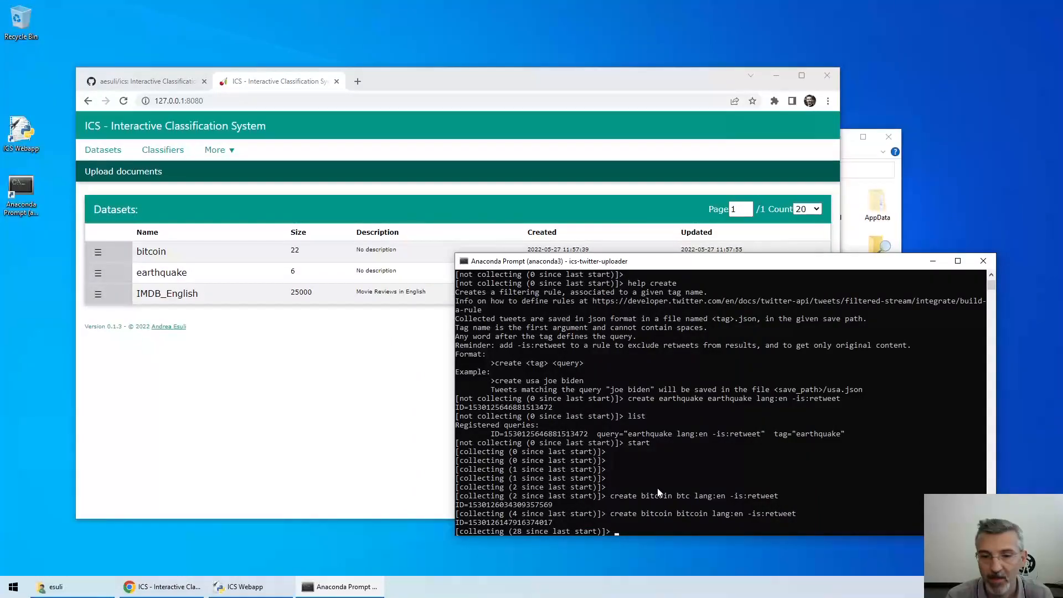
List the three registered queries and print the uploader's available commands
text(list)
key(Return)
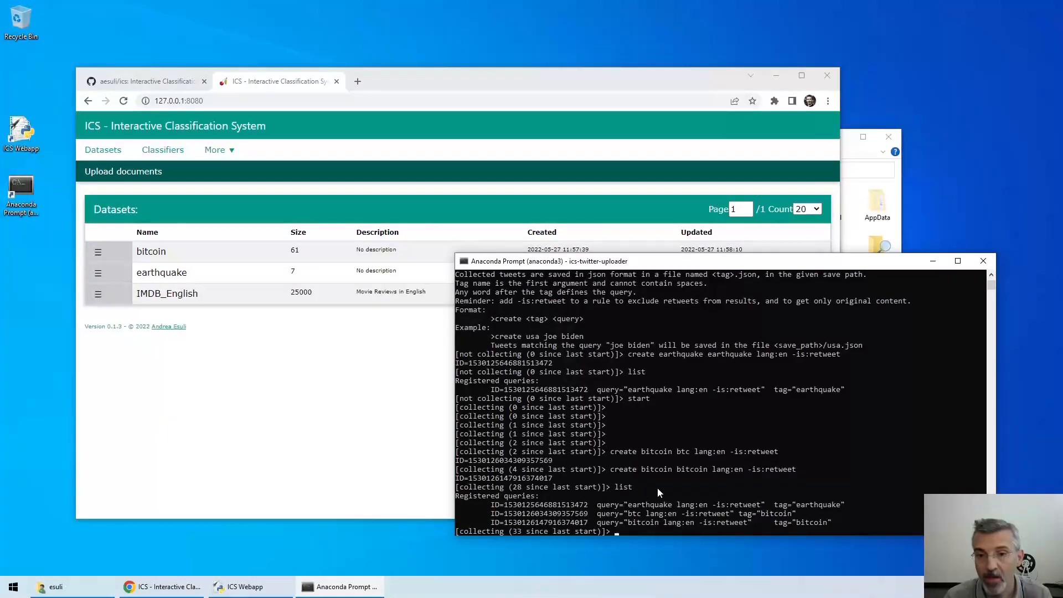
text(help)
key(Return)
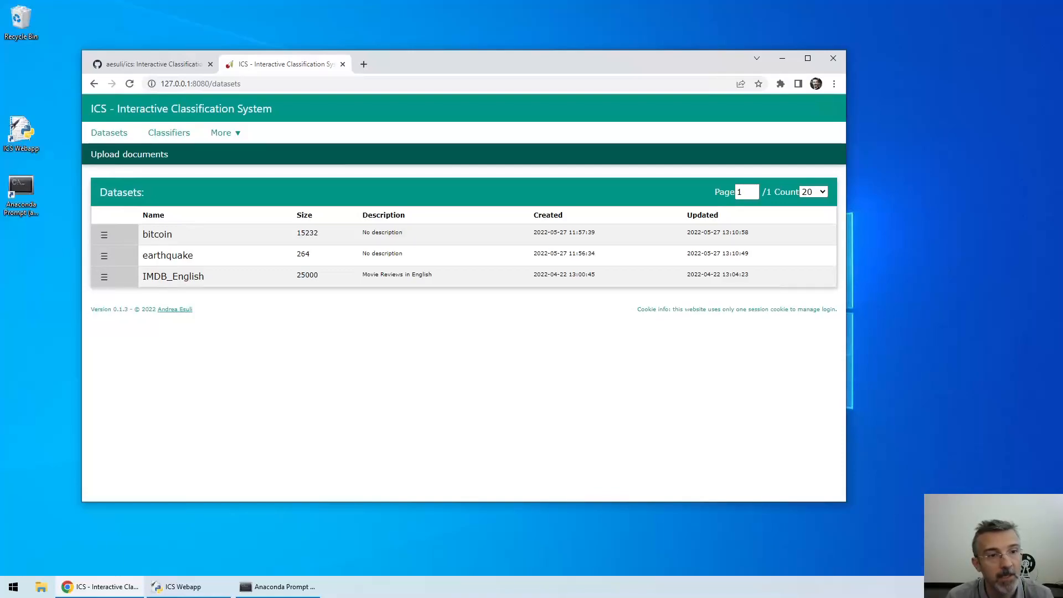
Open Browse & code for the earthquake dataset and step forward to document 7
click(105, 258)
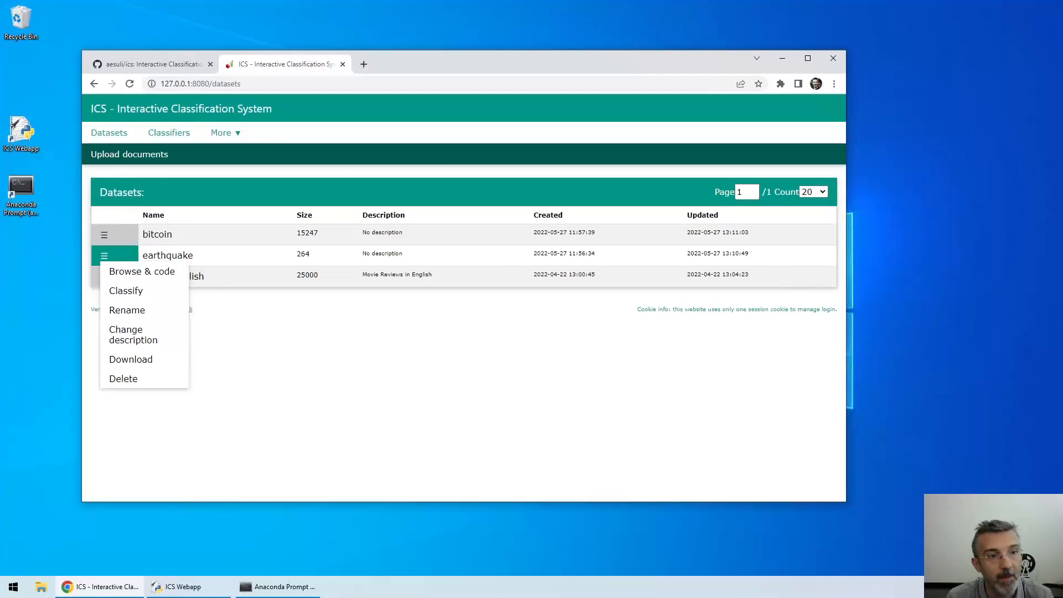
click(115, 276)
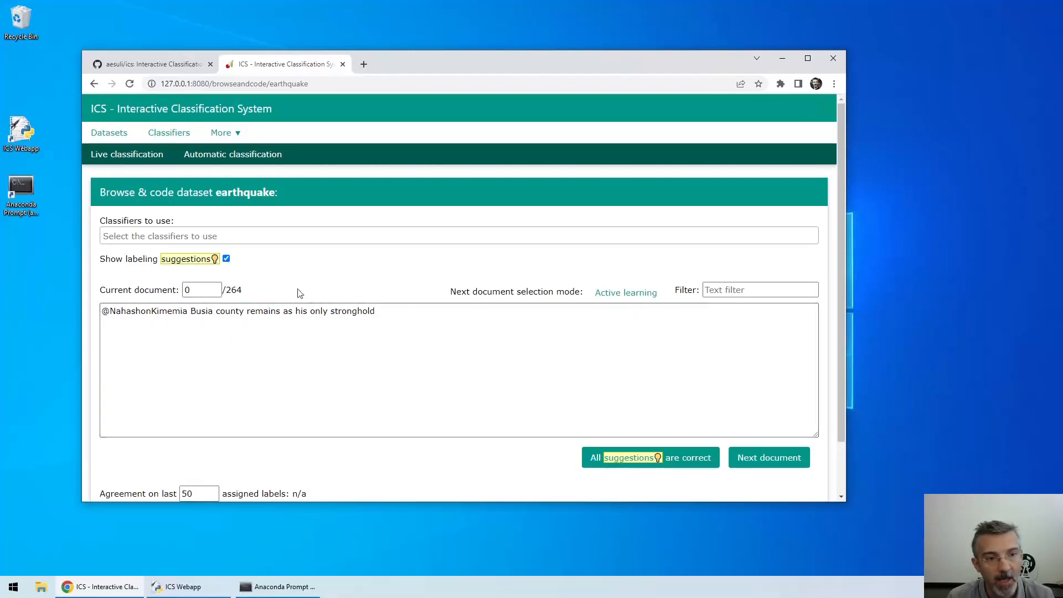
click(216, 294)
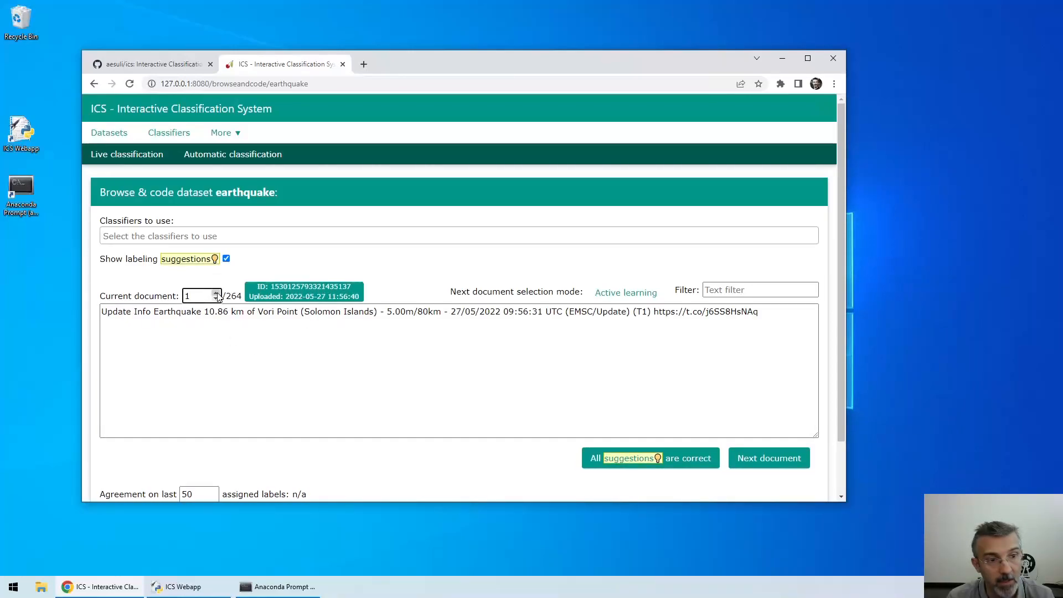
click(217, 294)
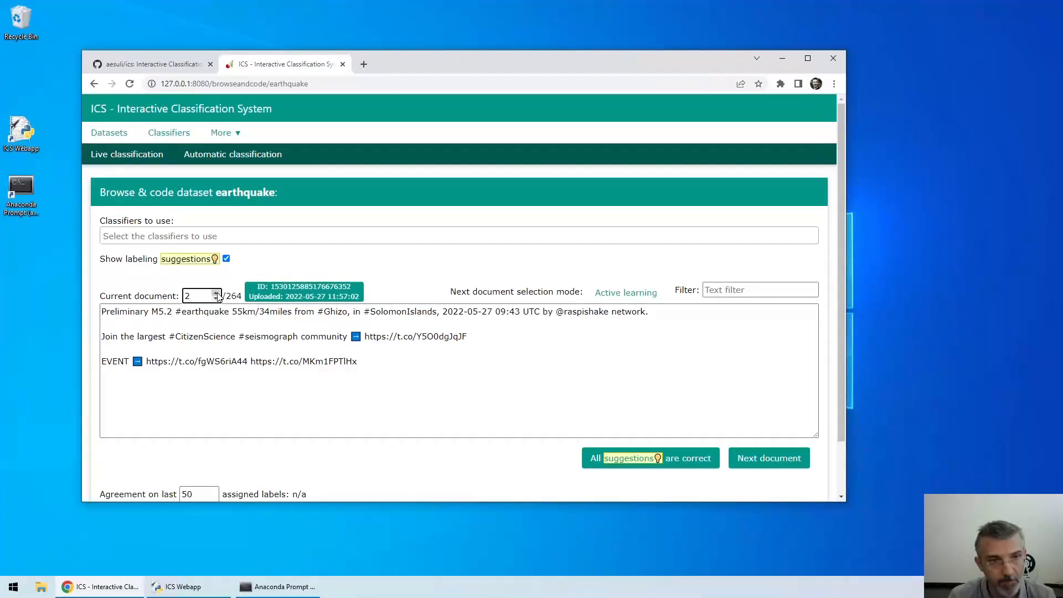
click(217, 294)
click(217, 294)
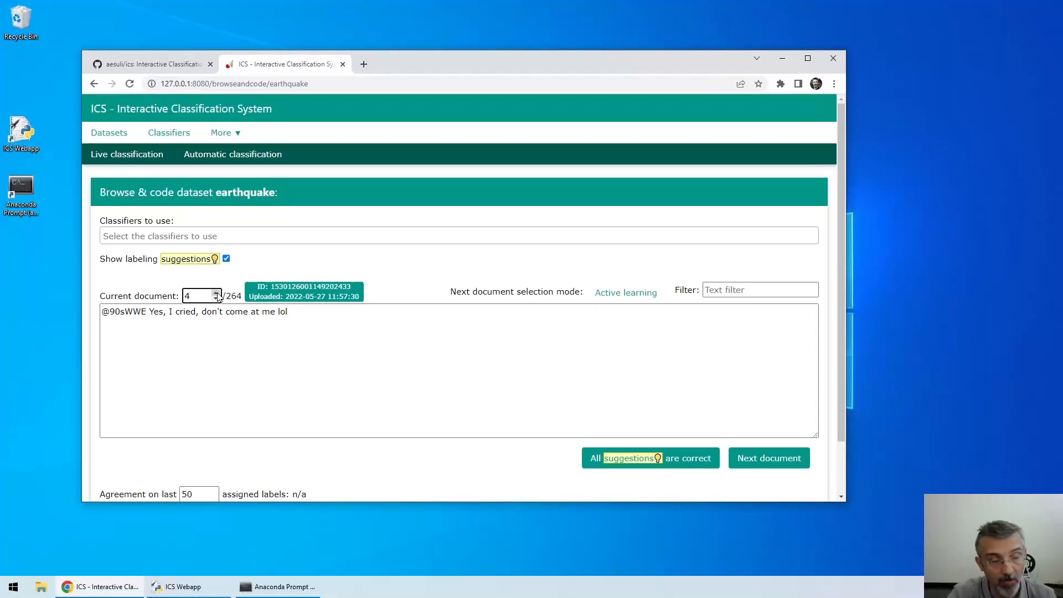
click(217, 294)
click(216, 293)
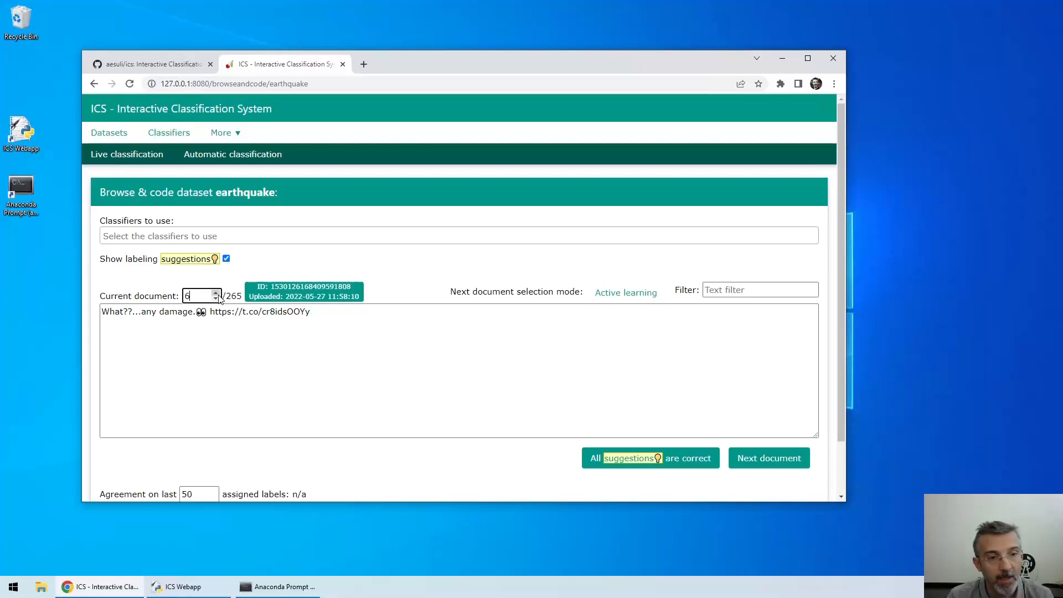
click(217, 293)
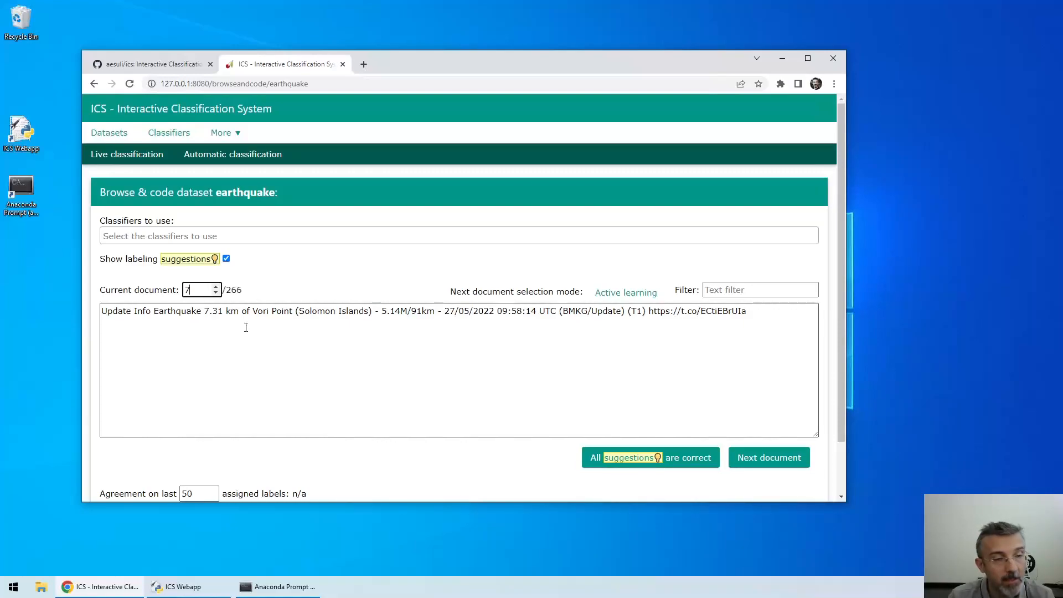
Open the Classifiers page in a new window snapped right, with the earthquake view snapped left
click(128, 239)
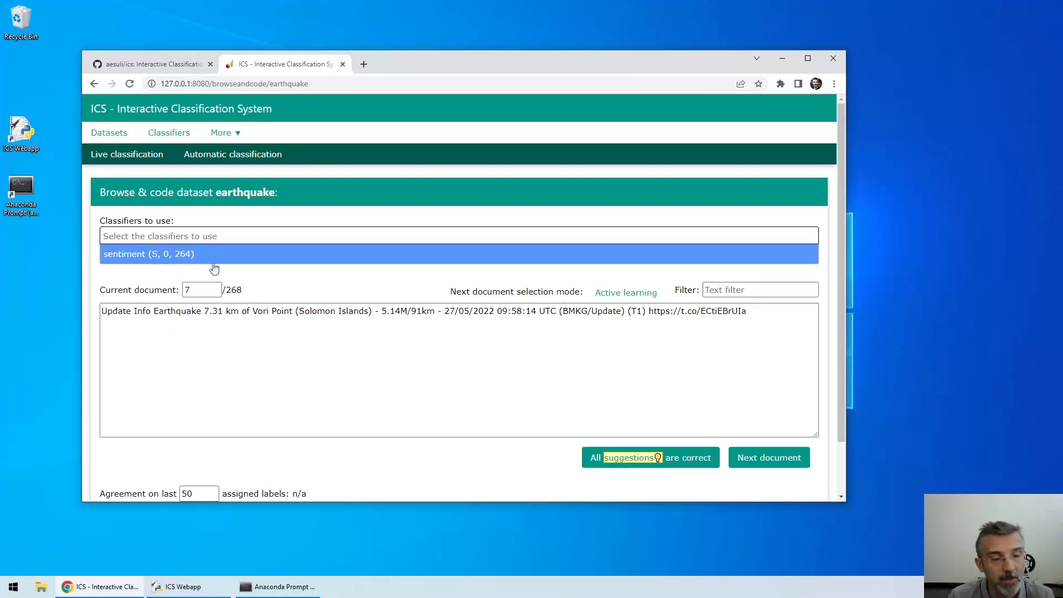
click(326, 287)
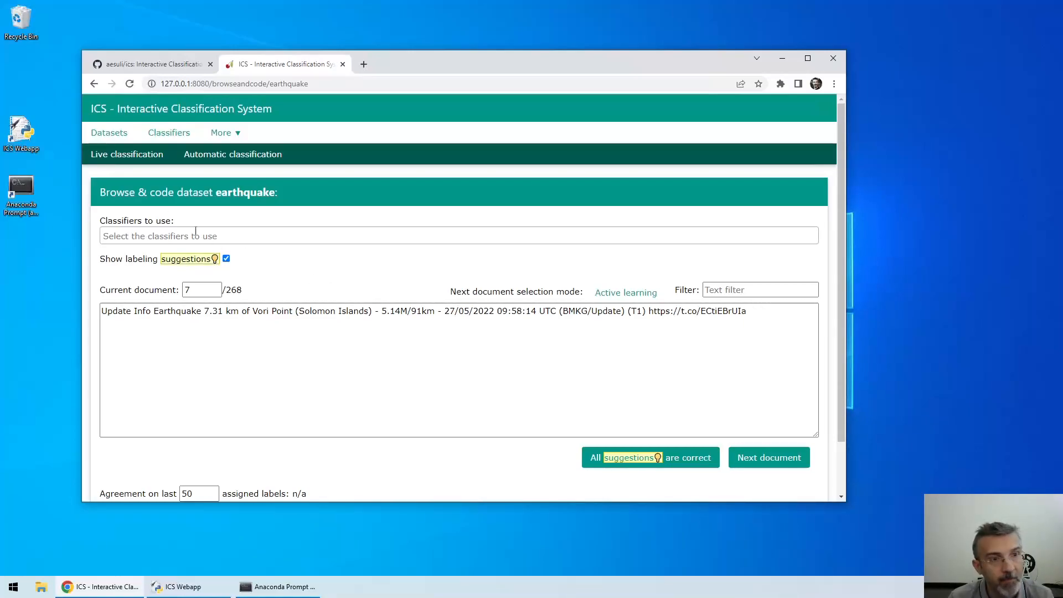
right_click(170, 135)
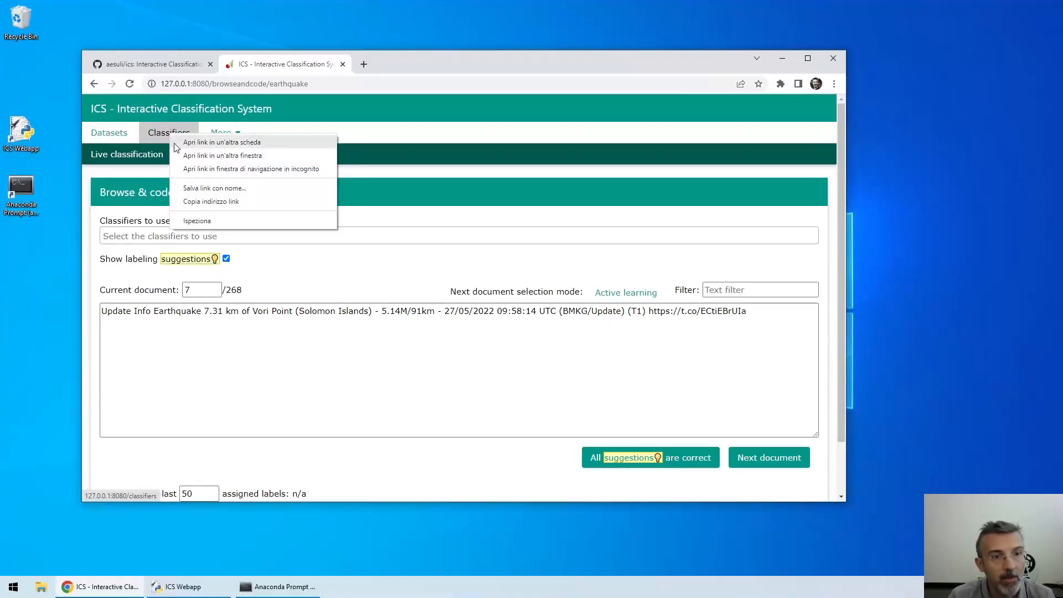
click(222, 156)
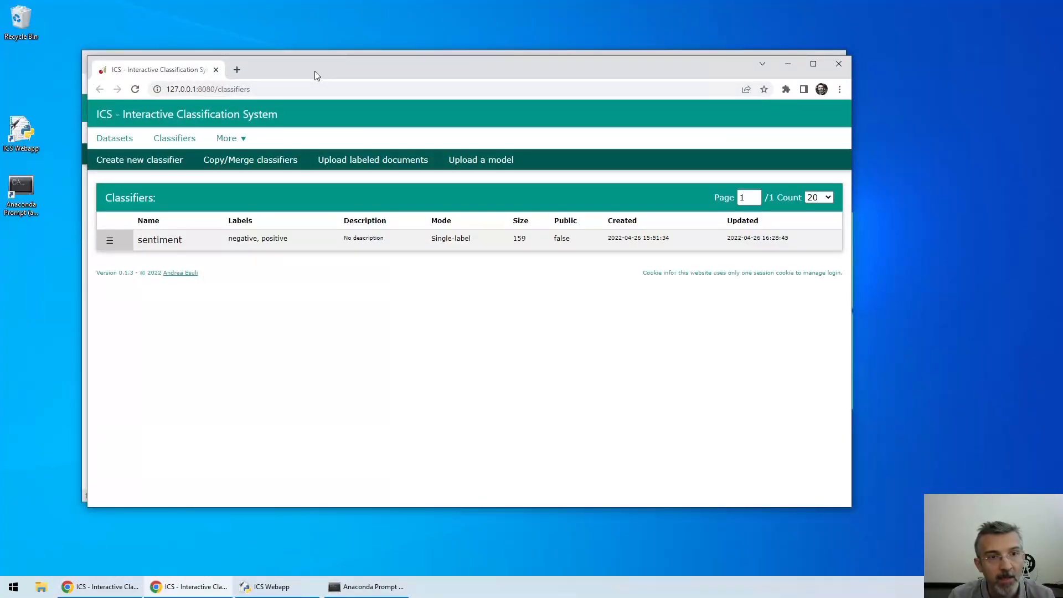
drag(312, 65, 1060, 148)
click(446, 63)
drag(401, 65, 1, 119)
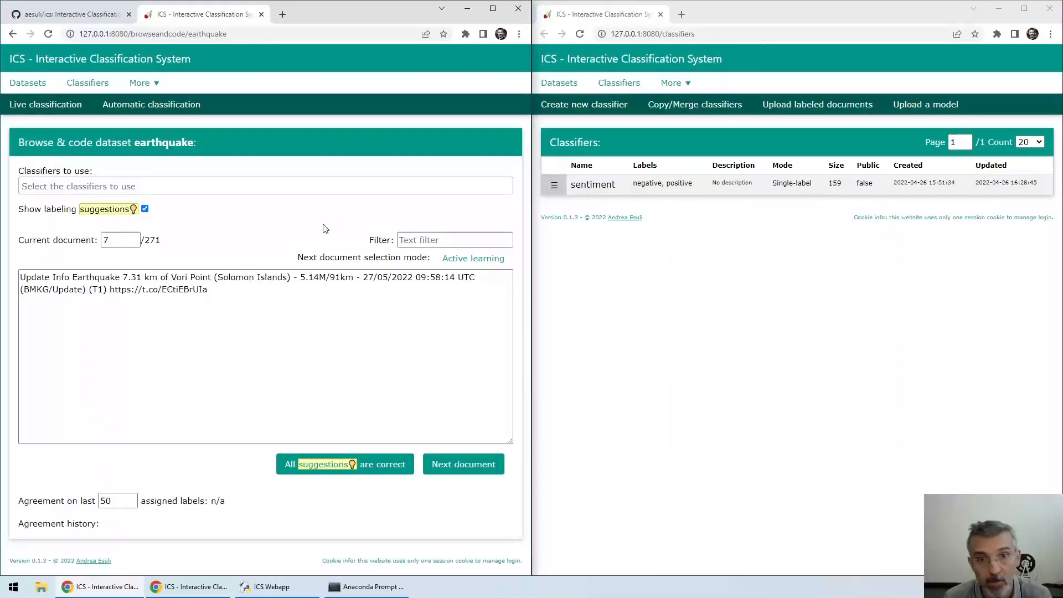
Create a single-label classifier named 'earthquake' with labels report and nonrel
click(568, 113)
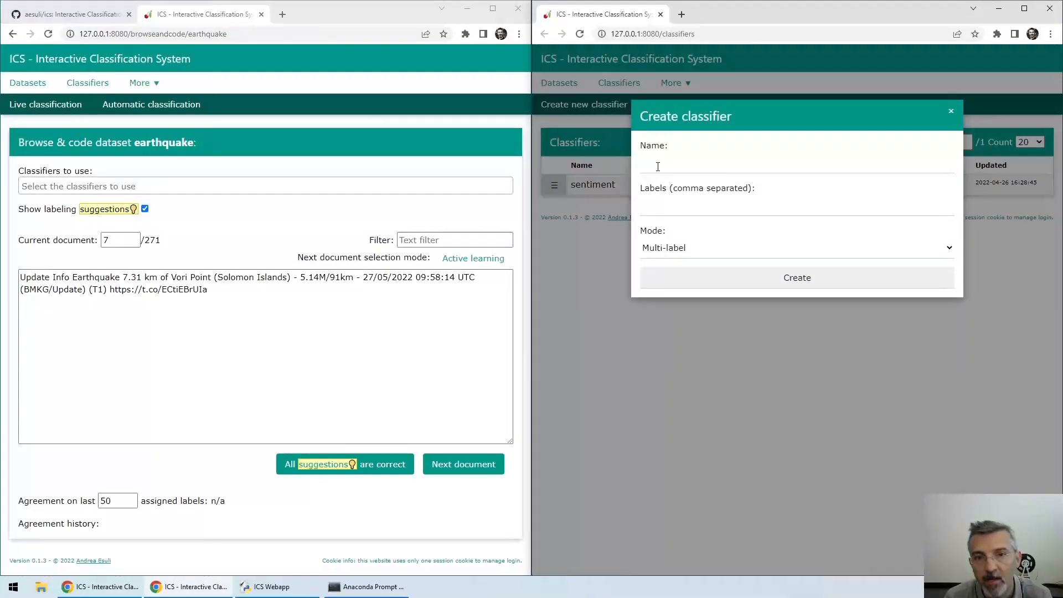
click(658, 166)
text(ear)
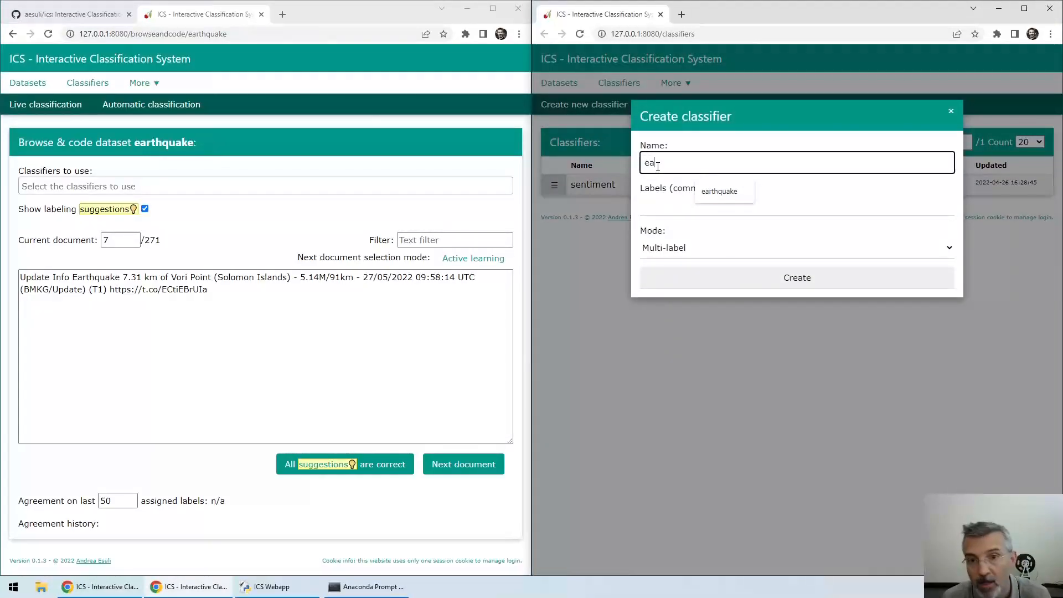
click(709, 194)
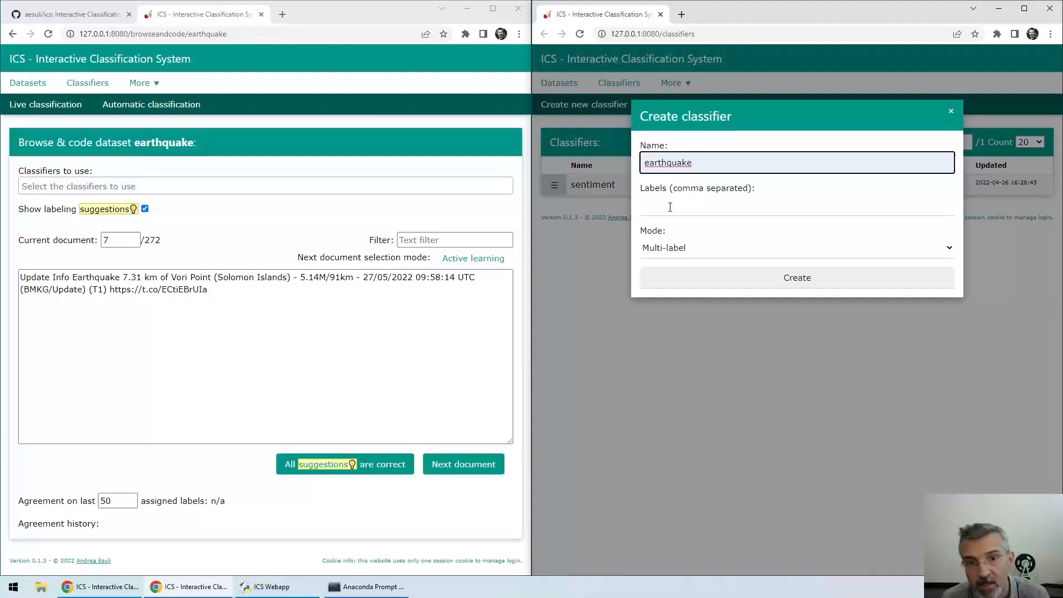
click(674, 252)
click(674, 273)
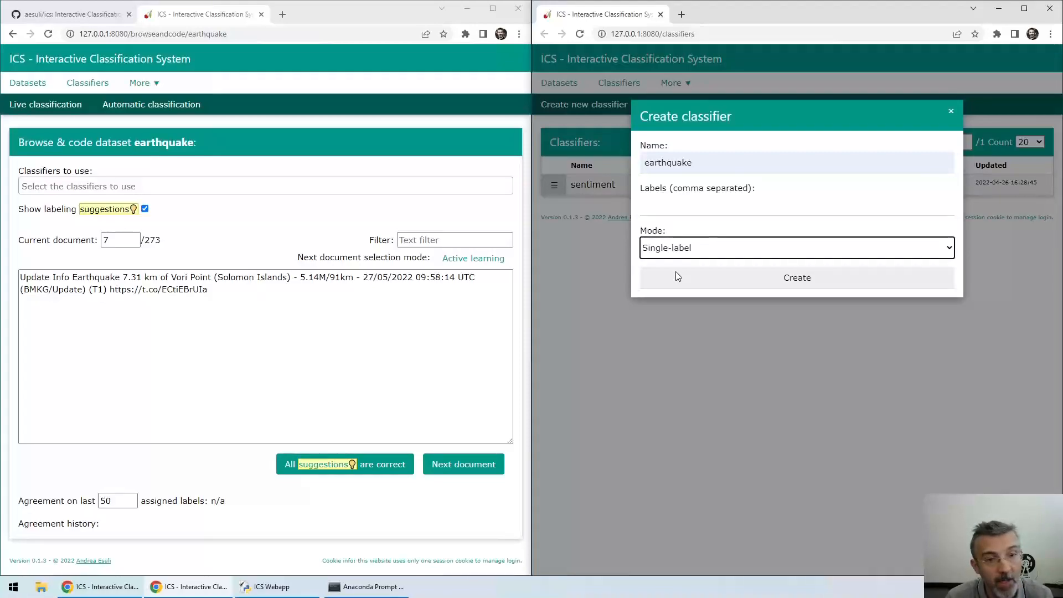
click(665, 215)
text(re)
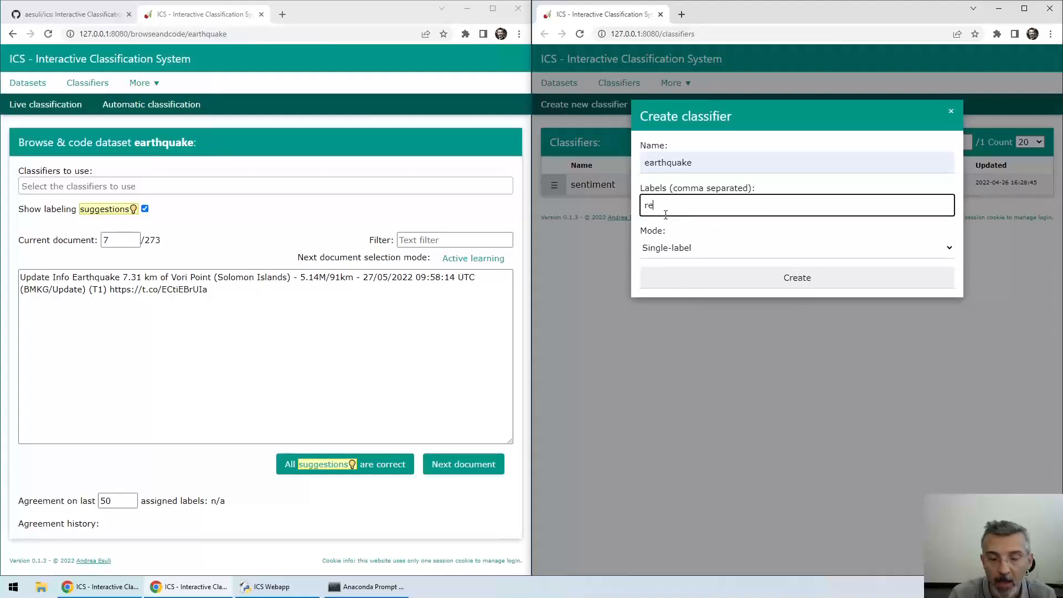
text(port)
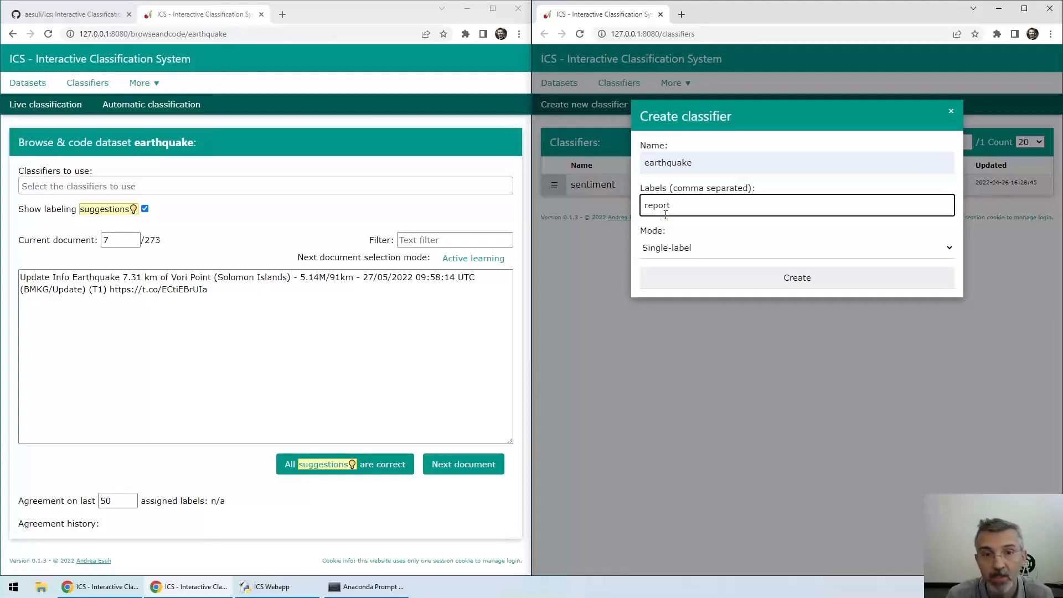
text(,)
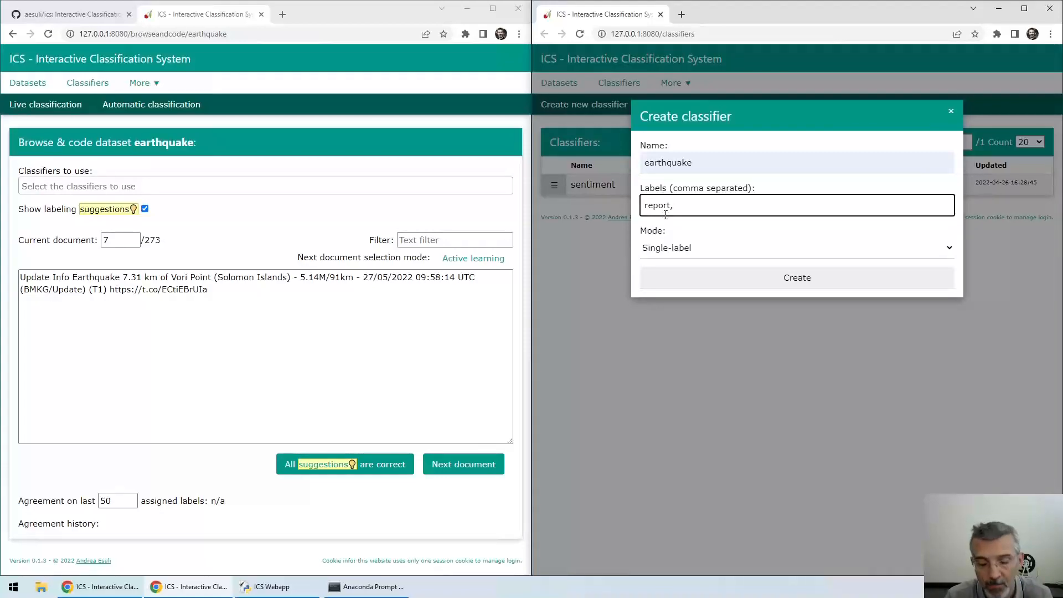
text(no)
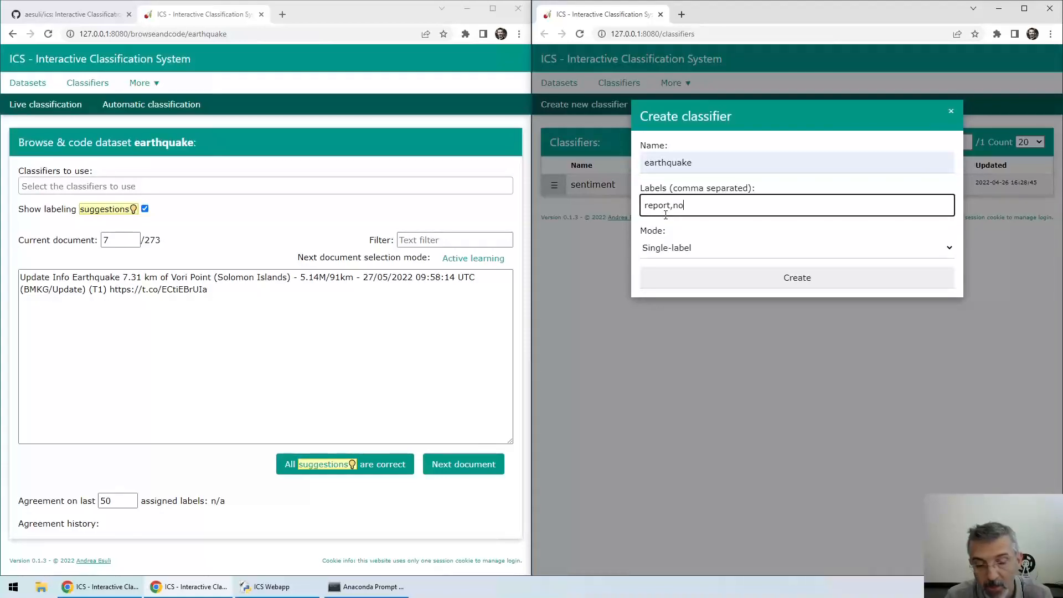
text(nrel)
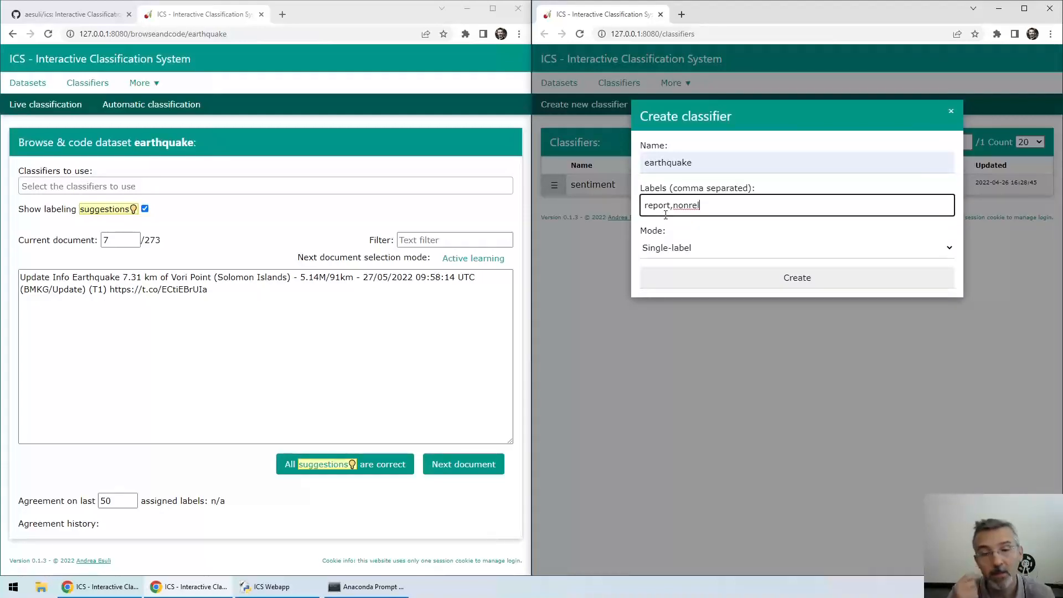
click(730, 279)
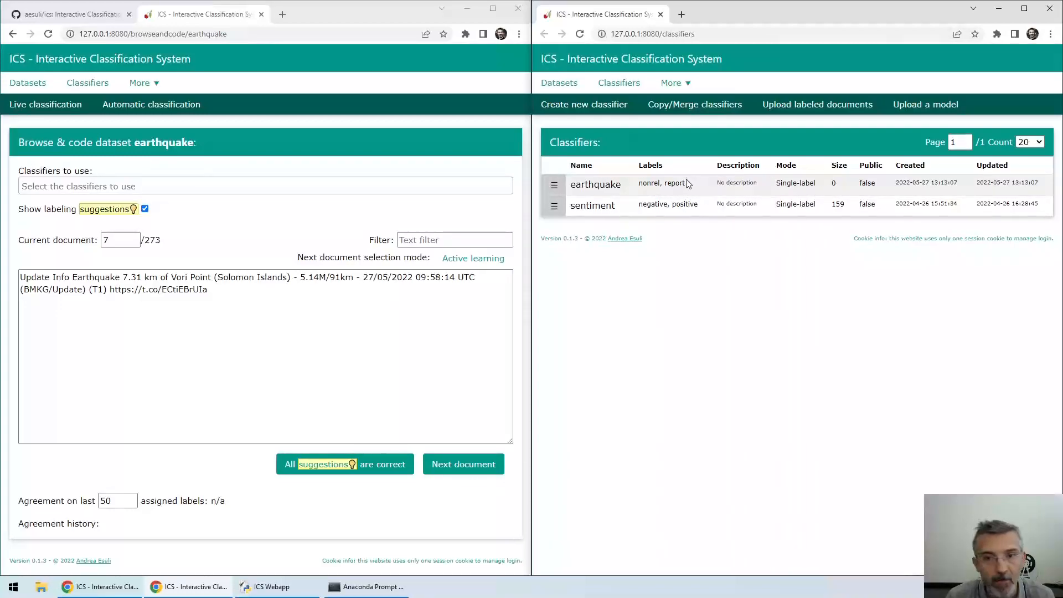
Apply the earthquake classifier to the dataset and label document 7 as nonrel
click(168, 186)
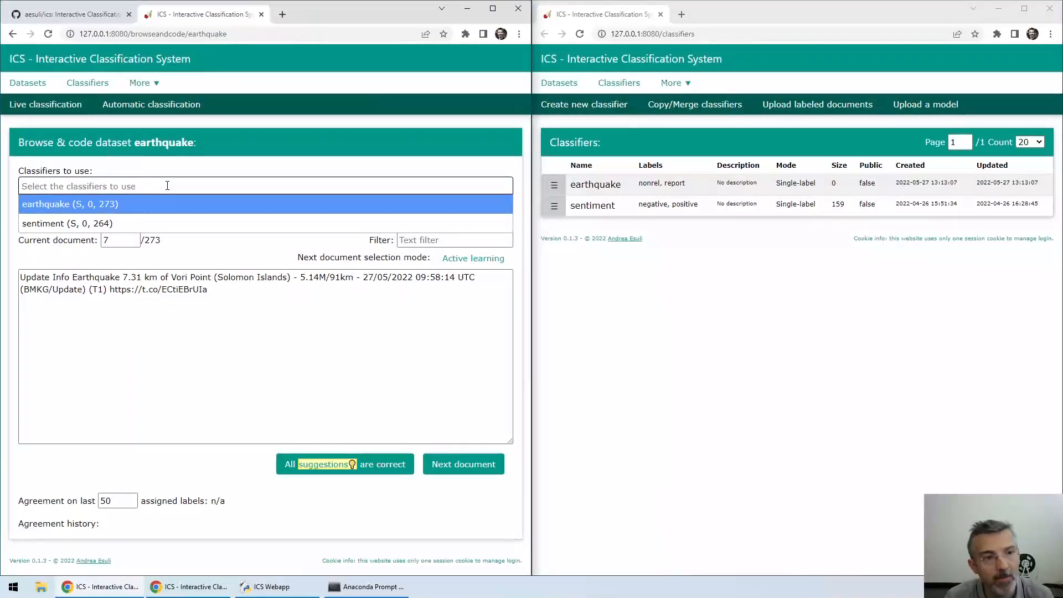
click(79, 206)
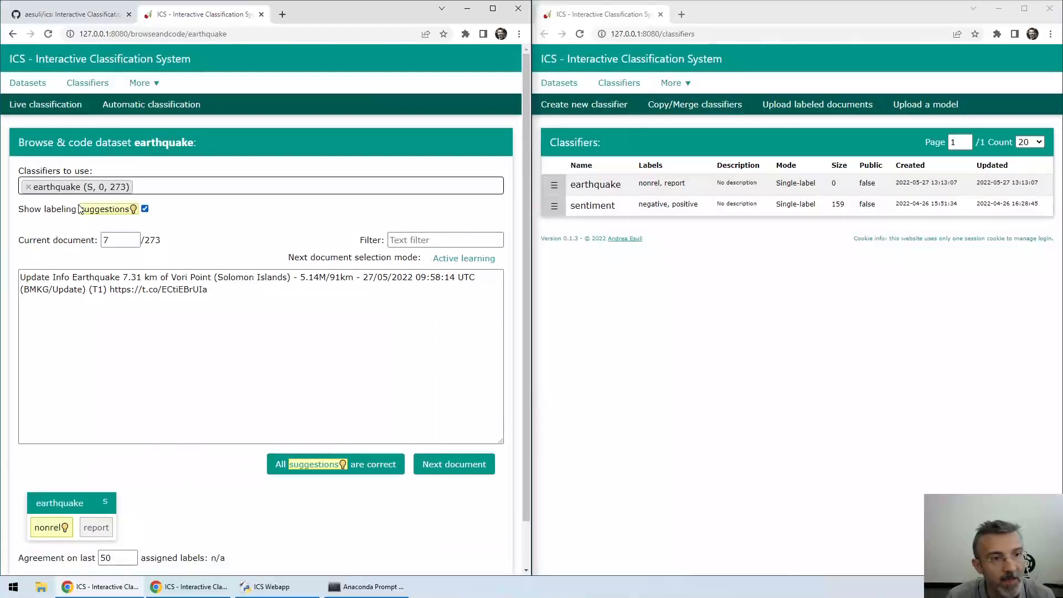
scroll(136, 498, down, 1)
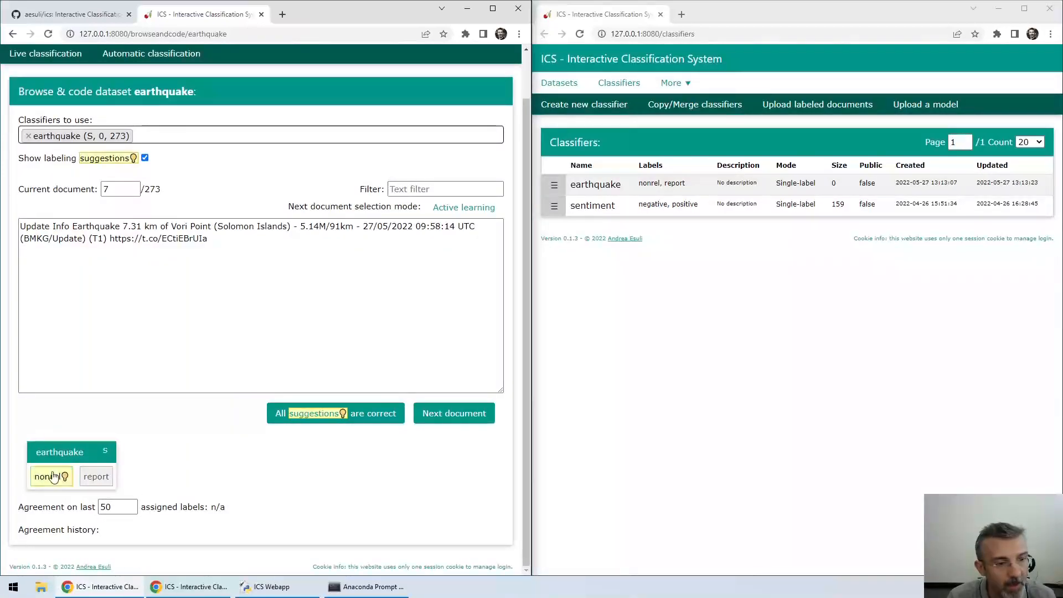
click(67, 483)
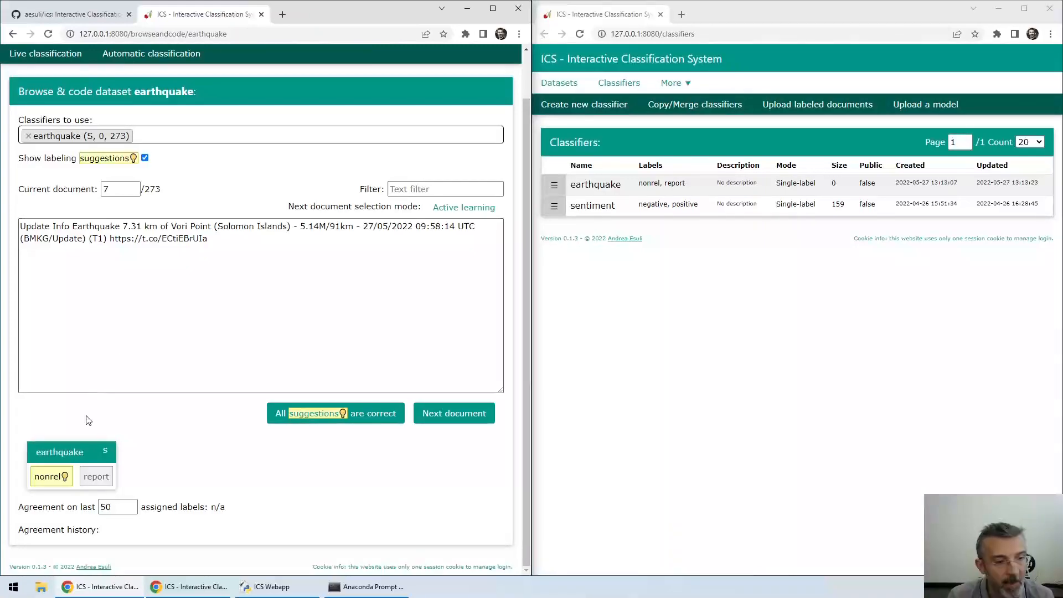
click(48, 477)
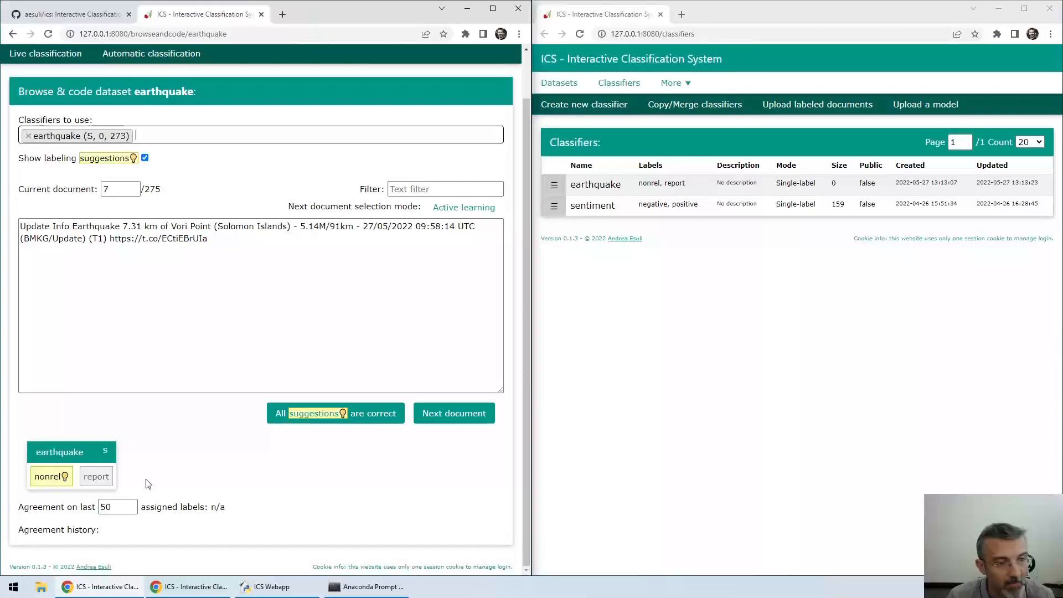
Label the Vori Point earthquake tweet as report and the next four tweets as nonrel
click(96, 476)
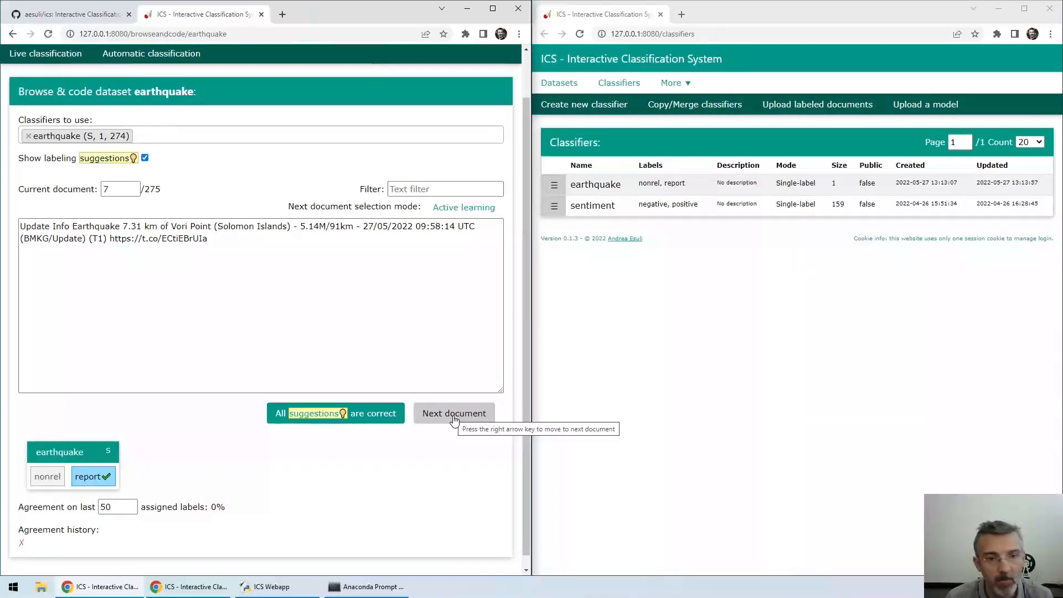
click(454, 415)
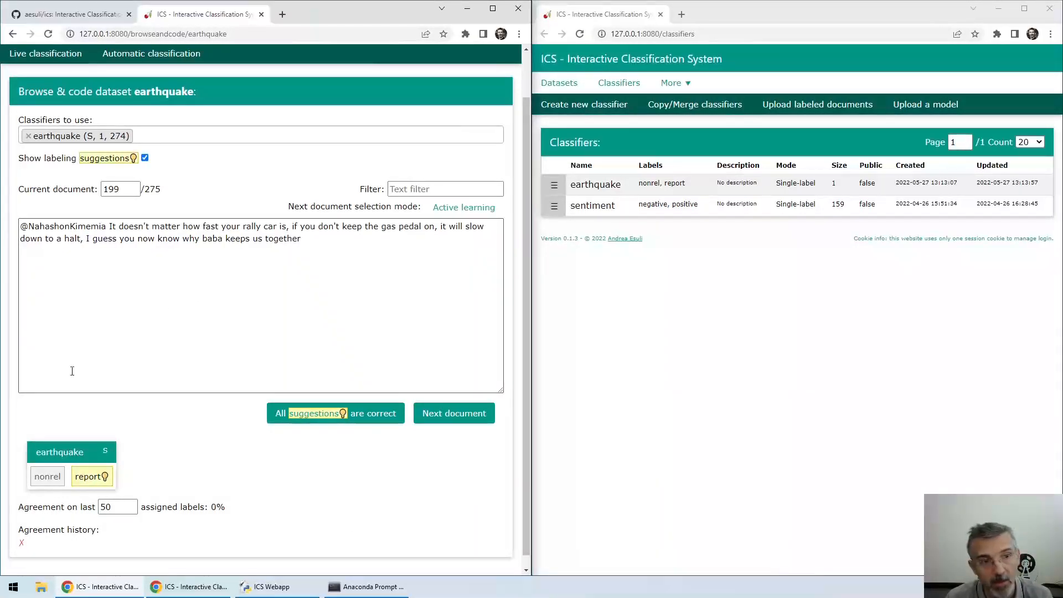
click(40, 479)
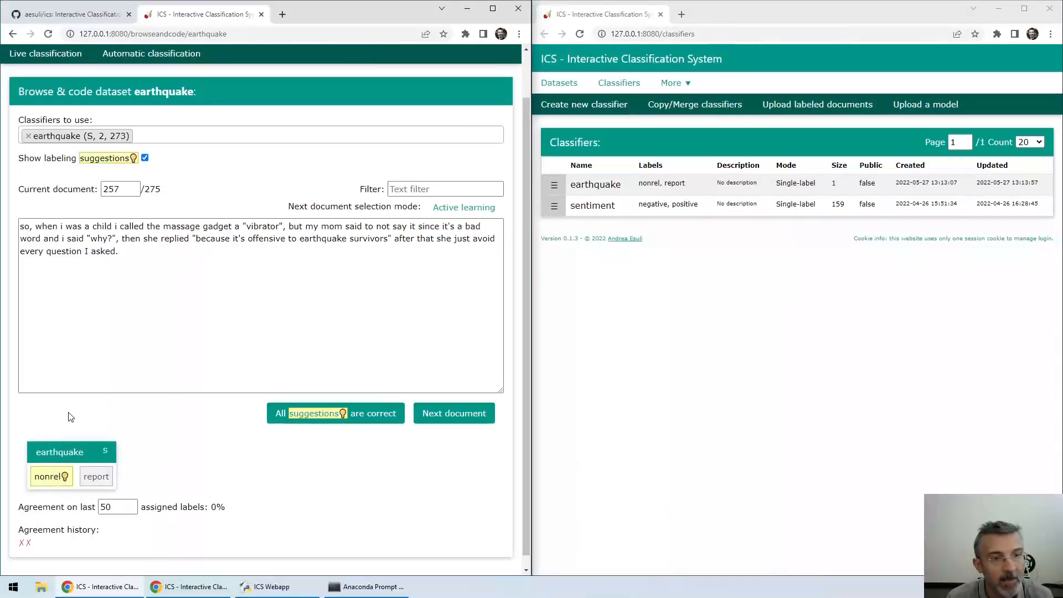
click(47, 477)
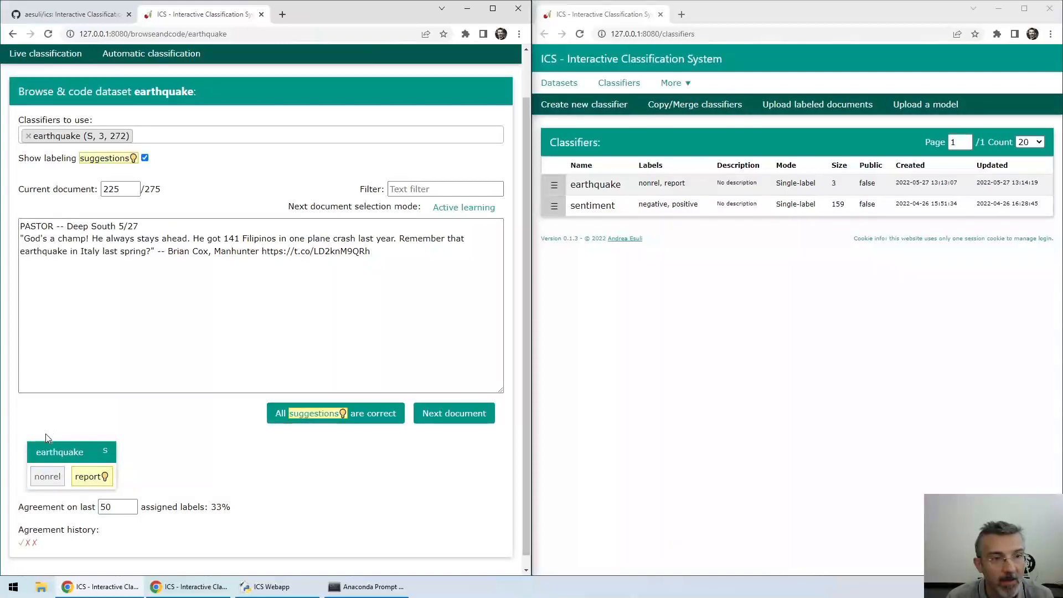
click(39, 482)
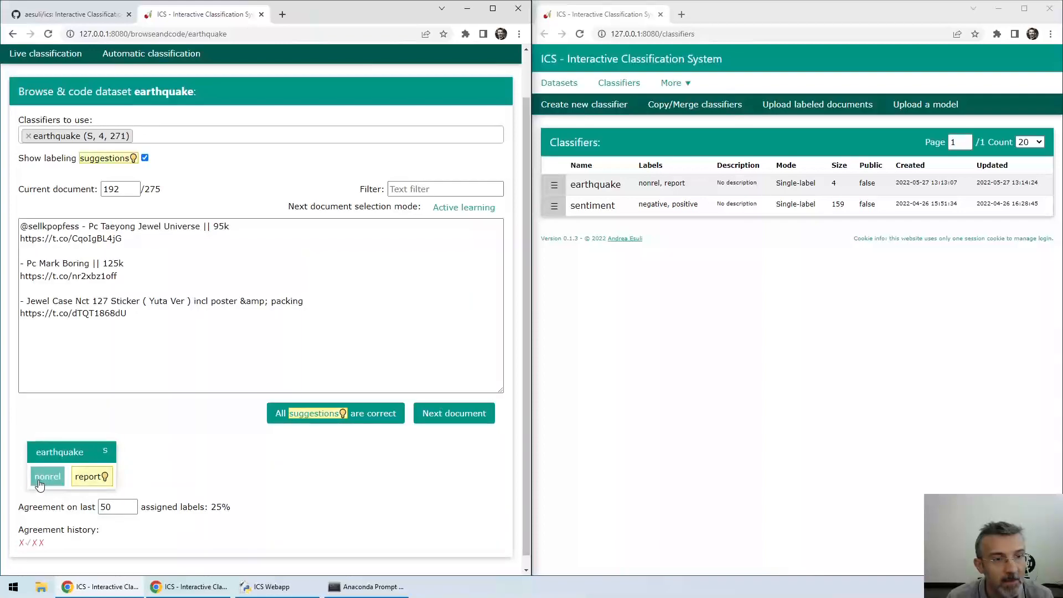
click(40, 482)
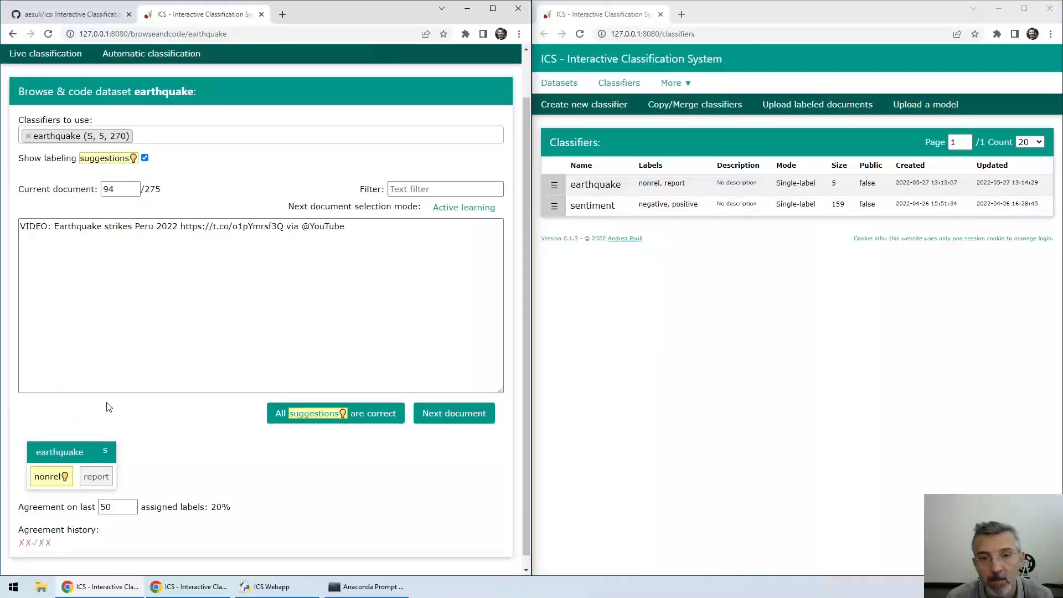
click(554, 186)
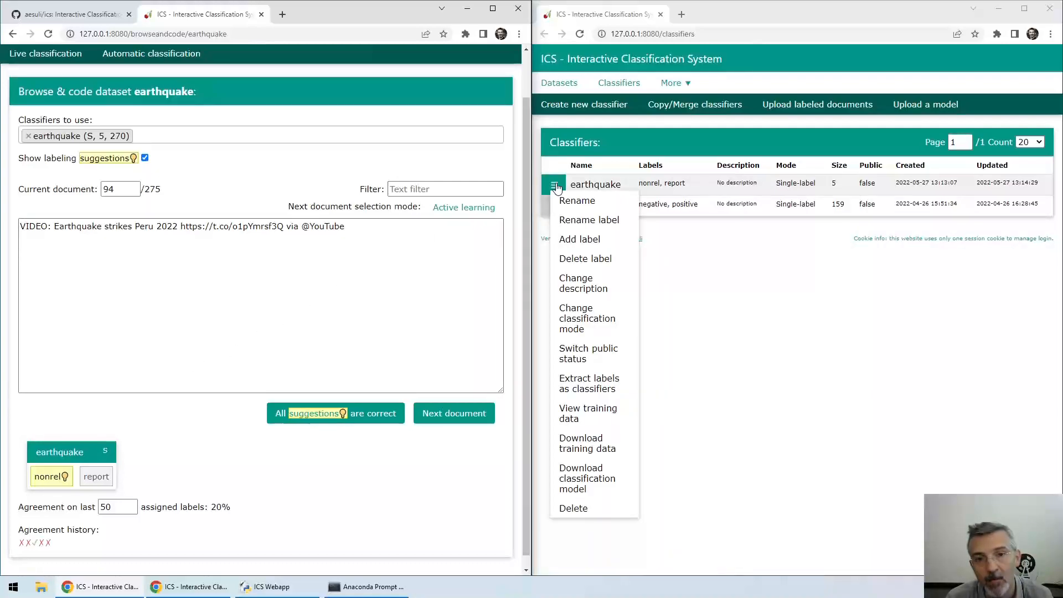
Add a new label named 'ontopic' to the earthquake classifier
click(580, 238)
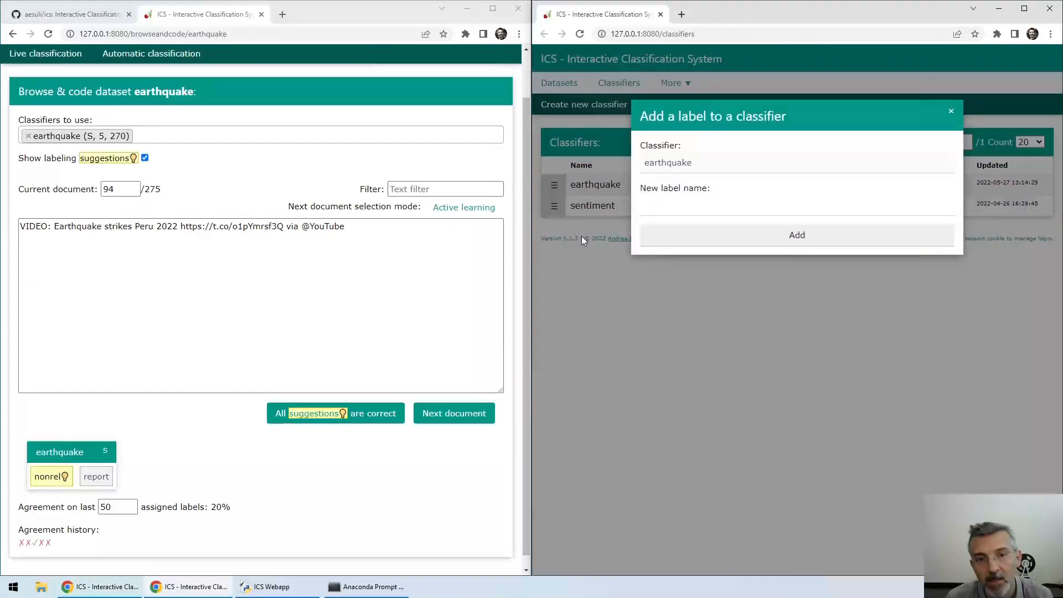
click(651, 213)
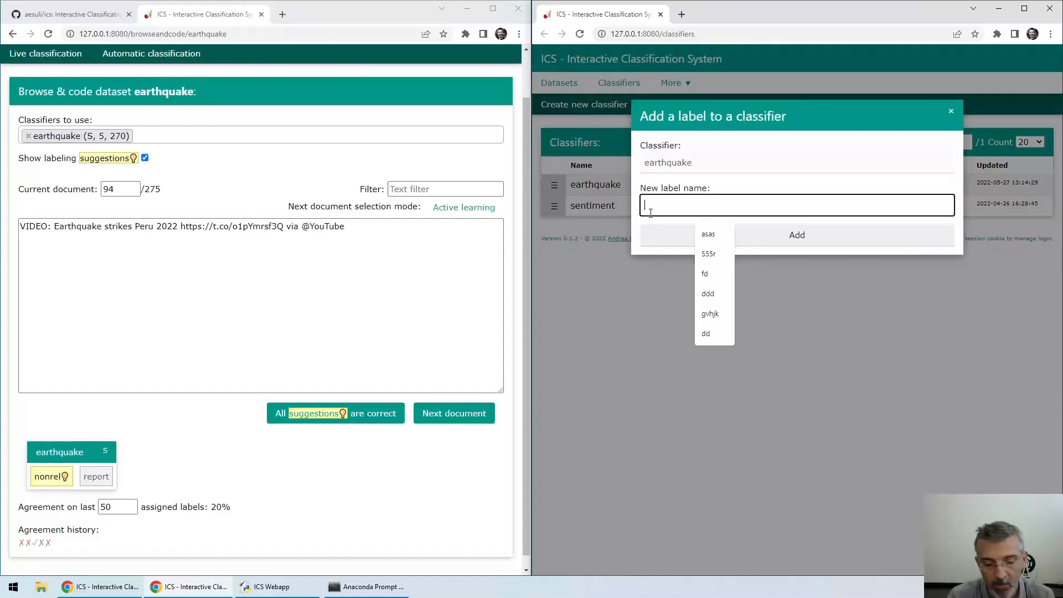
text(ont)
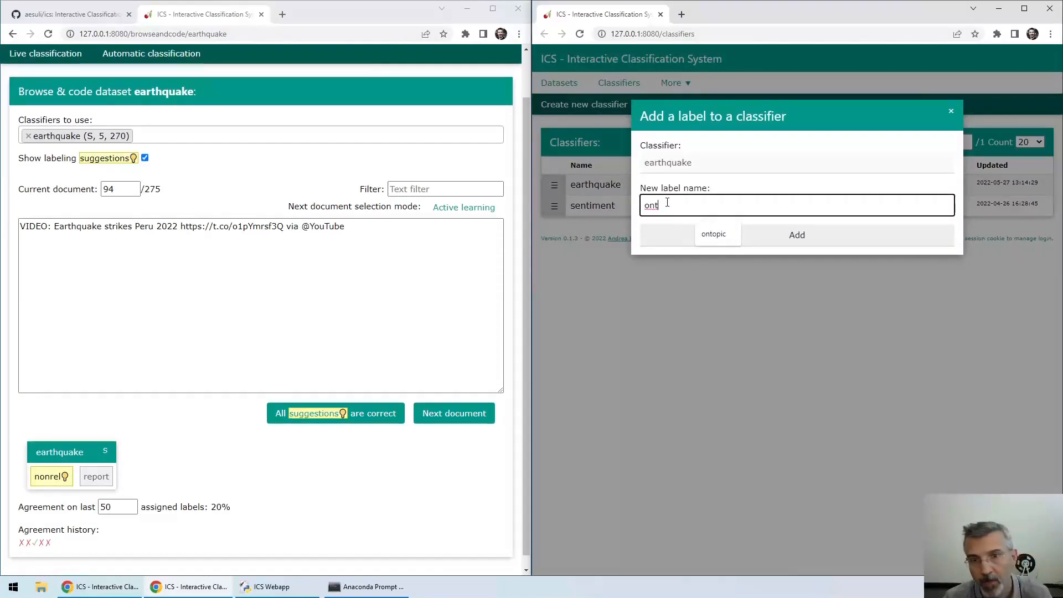
click(714, 234)
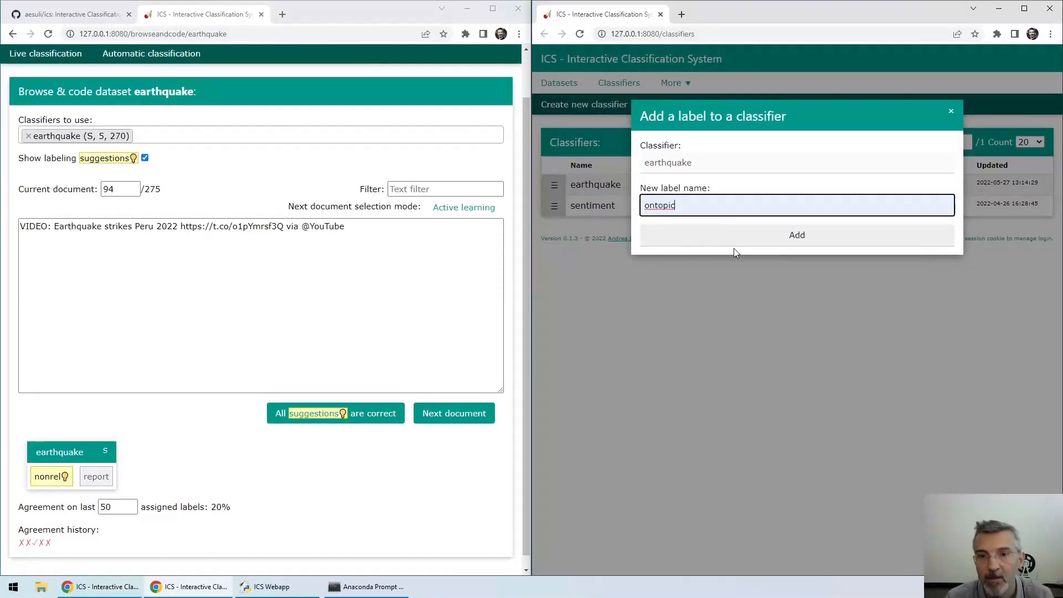
click(774, 244)
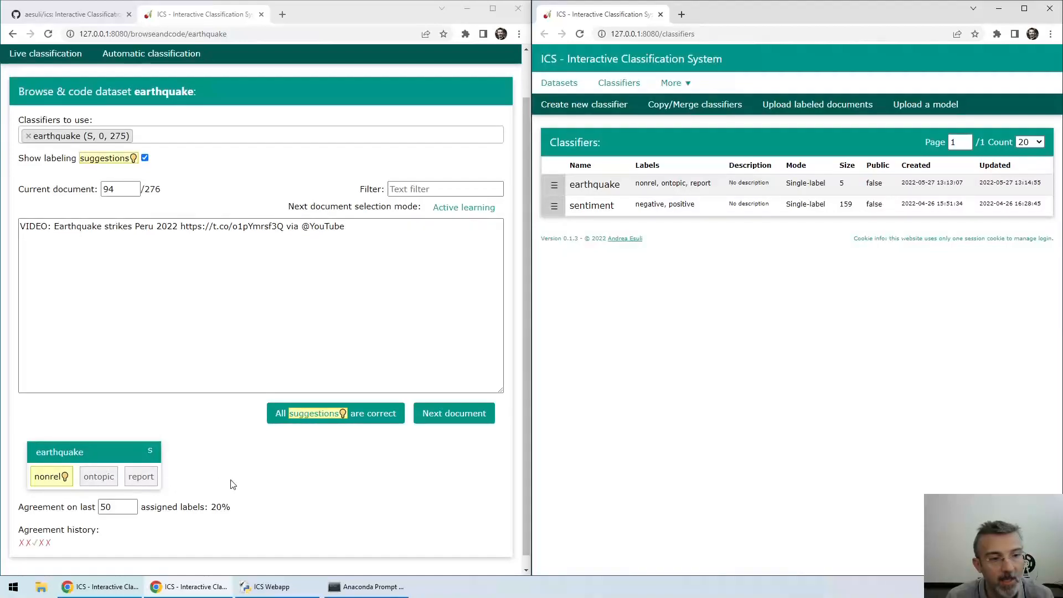
Label the Peru earthquake video and rebuilt cities tweets as ontopic
click(95, 477)
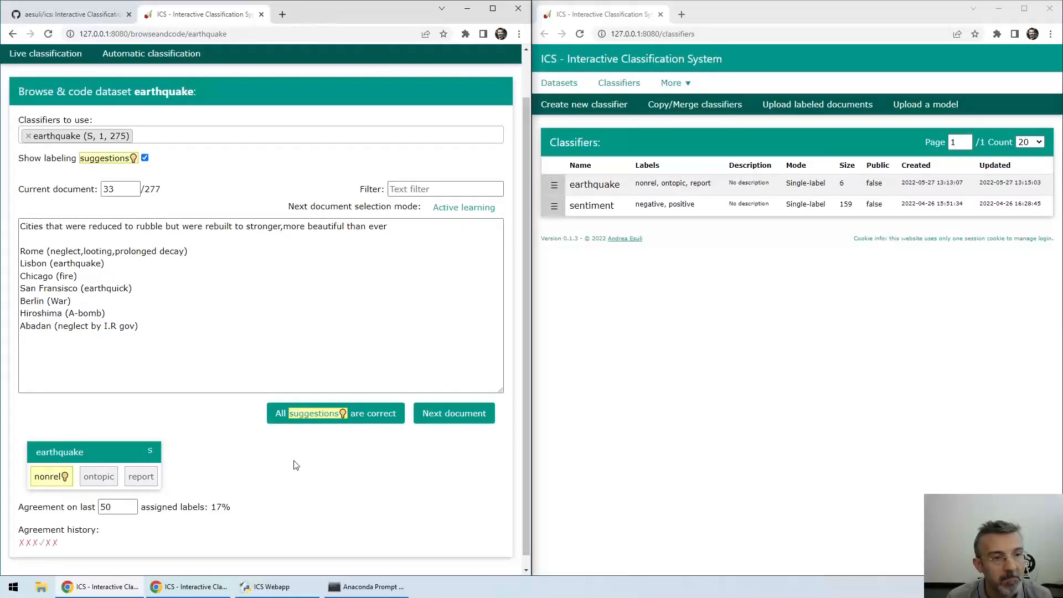
click(99, 476)
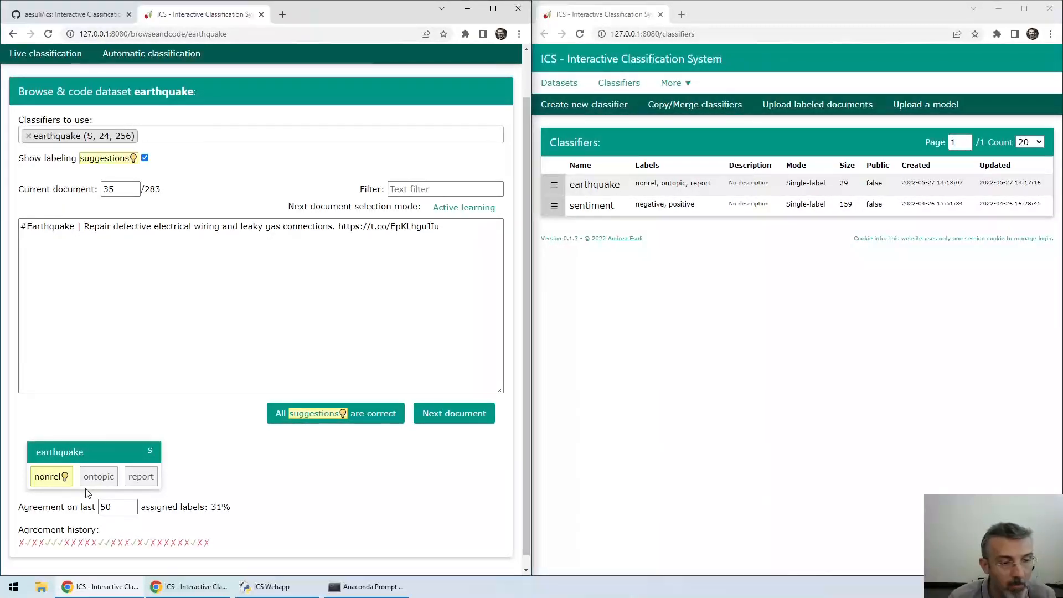
click(555, 186)
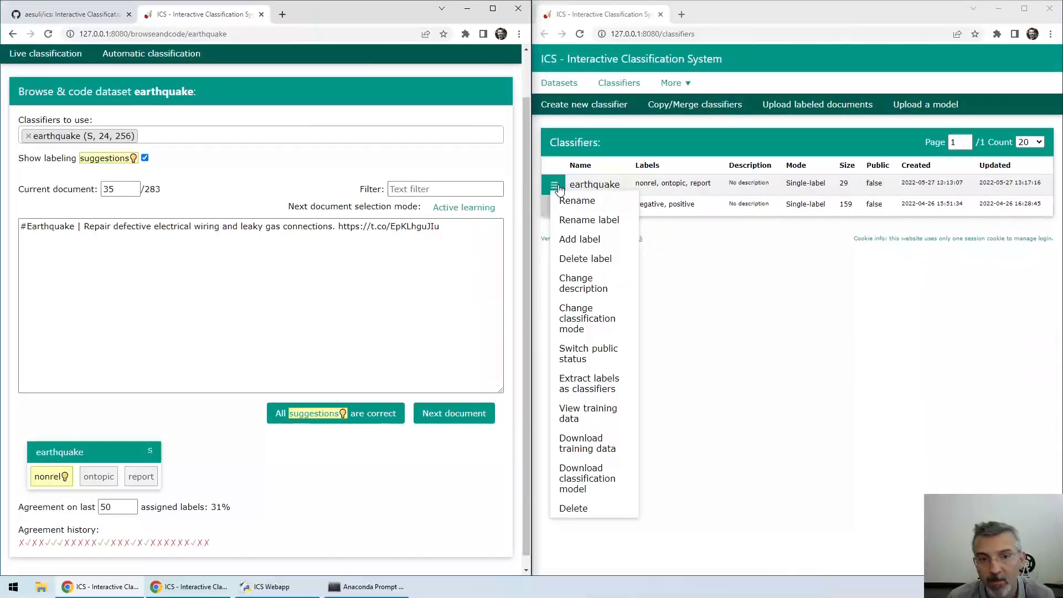
Delete the ontopic label from the earthquake classifier and mark the wiring repair tweet nonrel
click(598, 260)
click(699, 204)
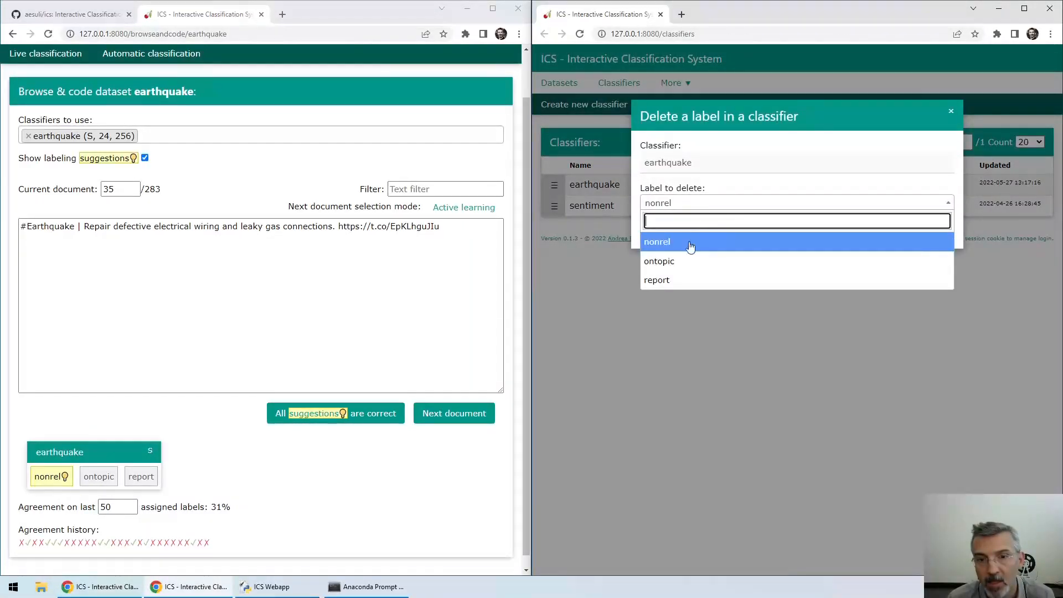
click(693, 261)
click(751, 230)
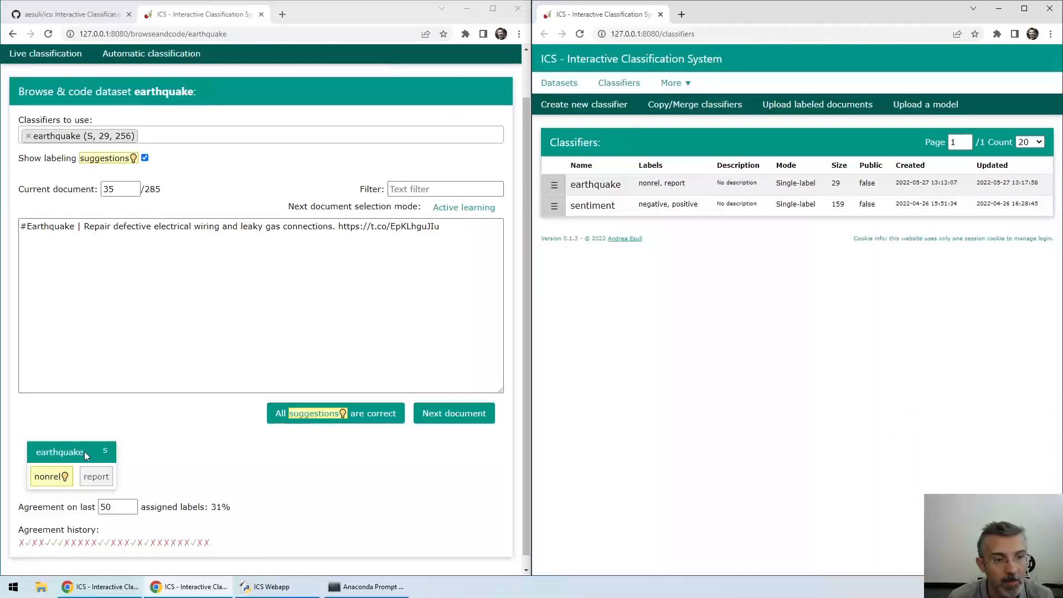
click(51, 476)
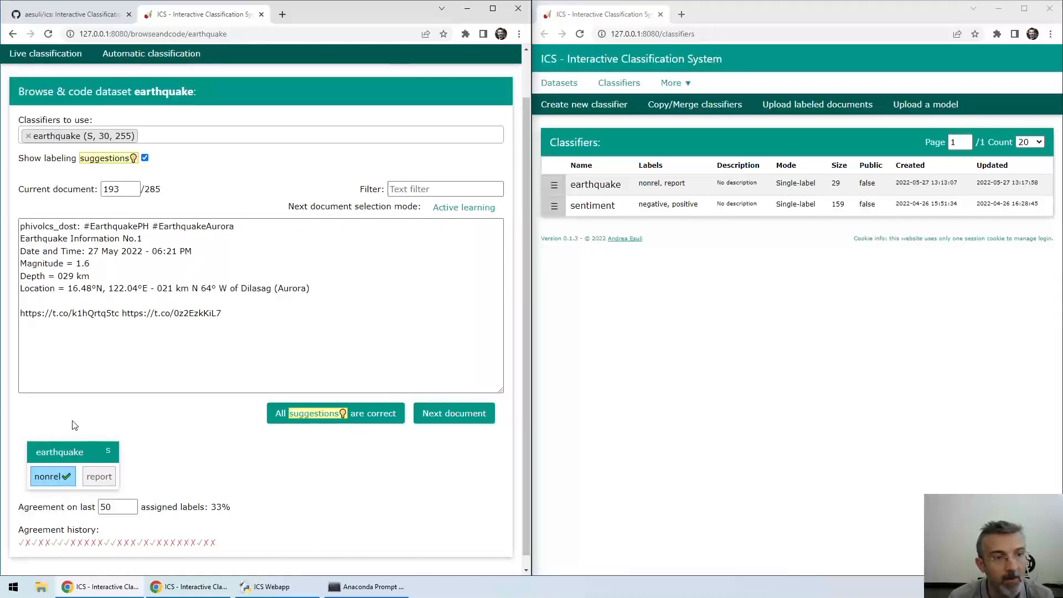
Label the Dilasag earthquake information and Indonesia quake tweets as report
click(91, 475)
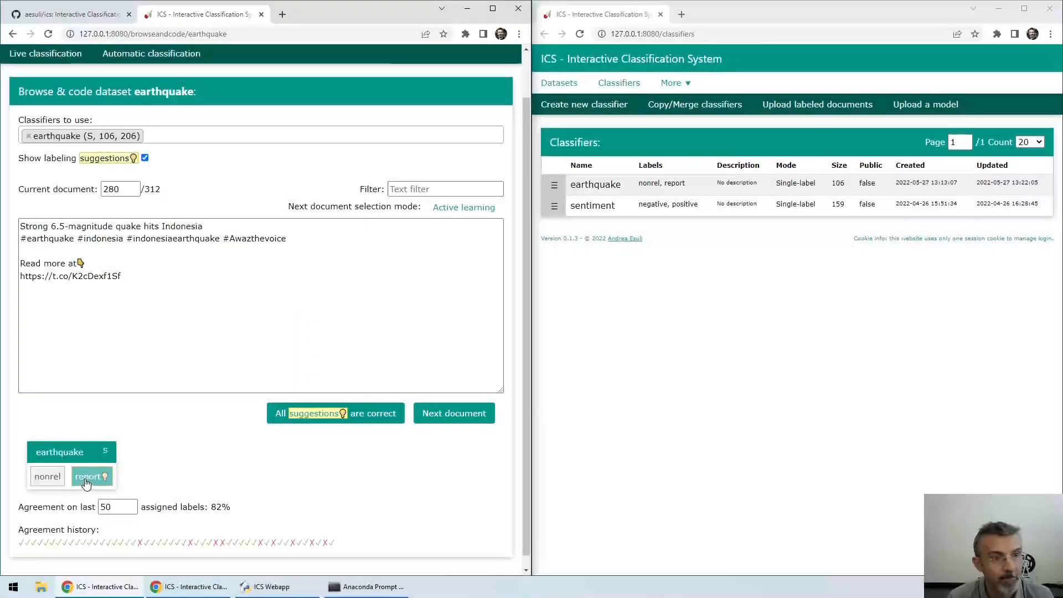
click(86, 480)
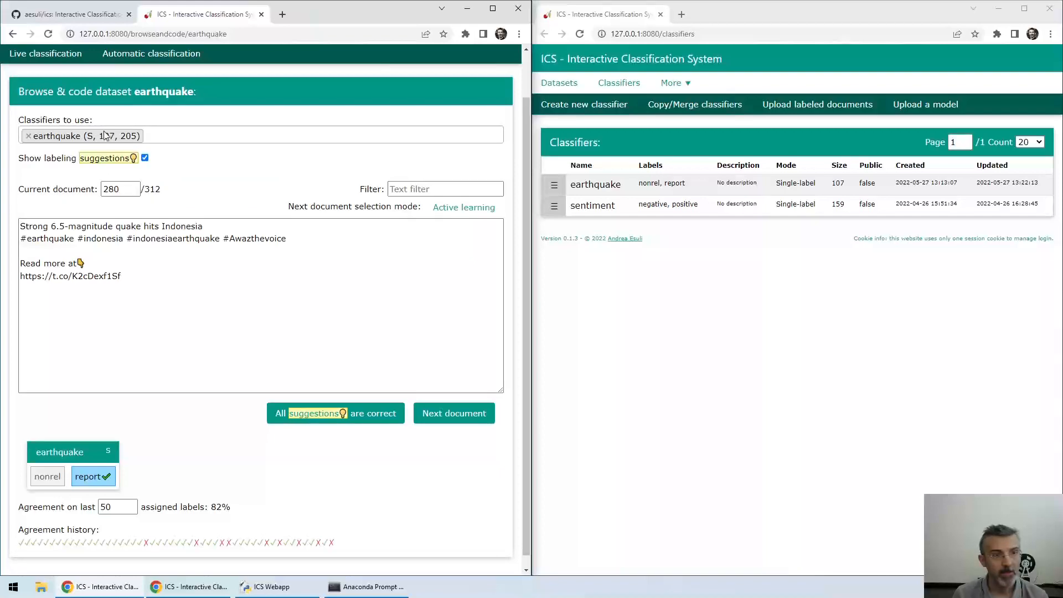
click(182, 137)
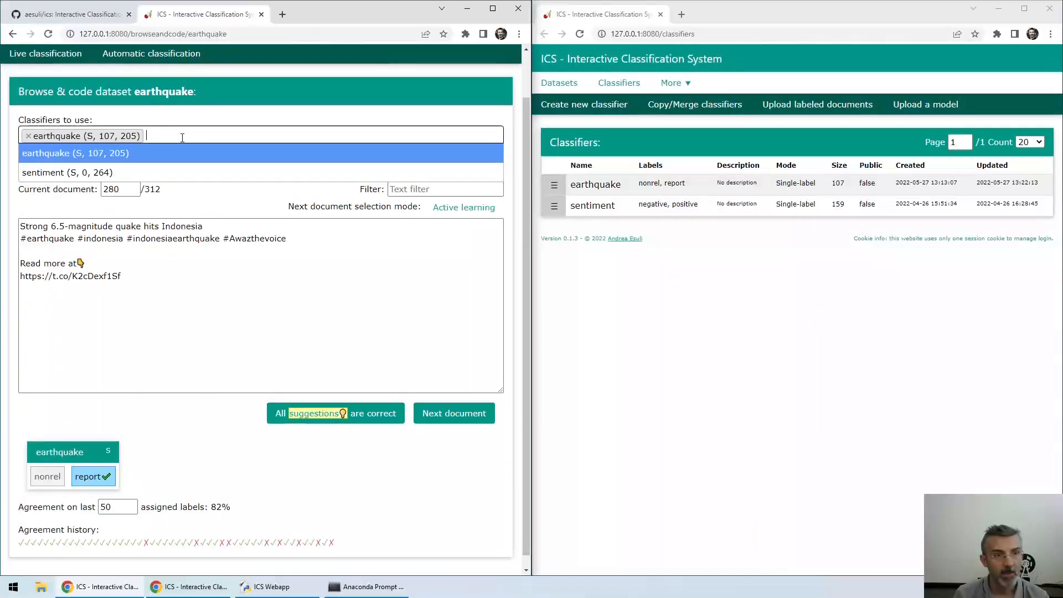
click(176, 216)
mouse_move(152, 199)
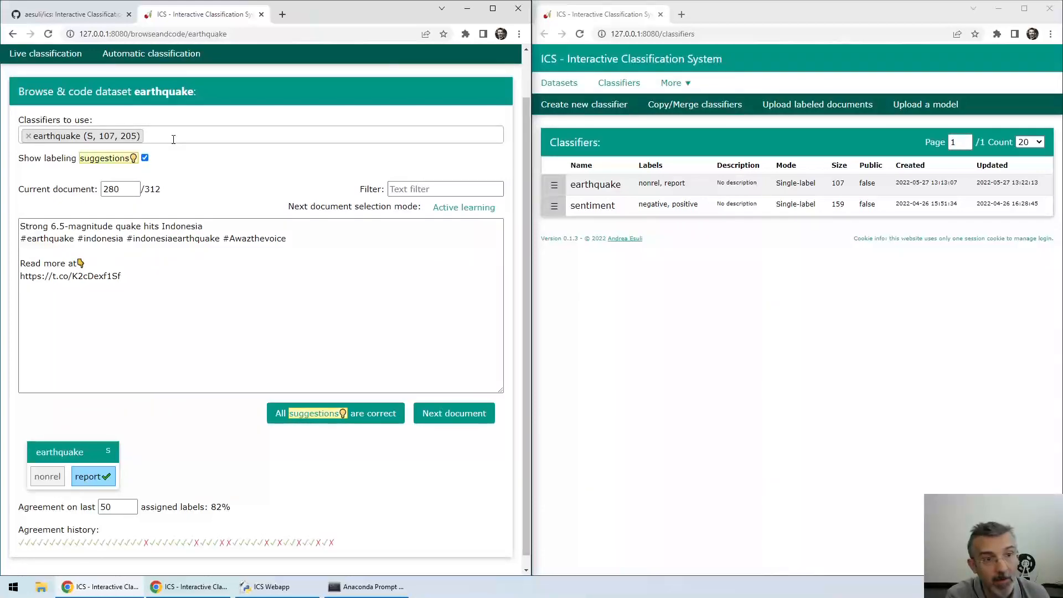
Run a new automatic classification of the dataset using the earthquake classifier
click(161, 59)
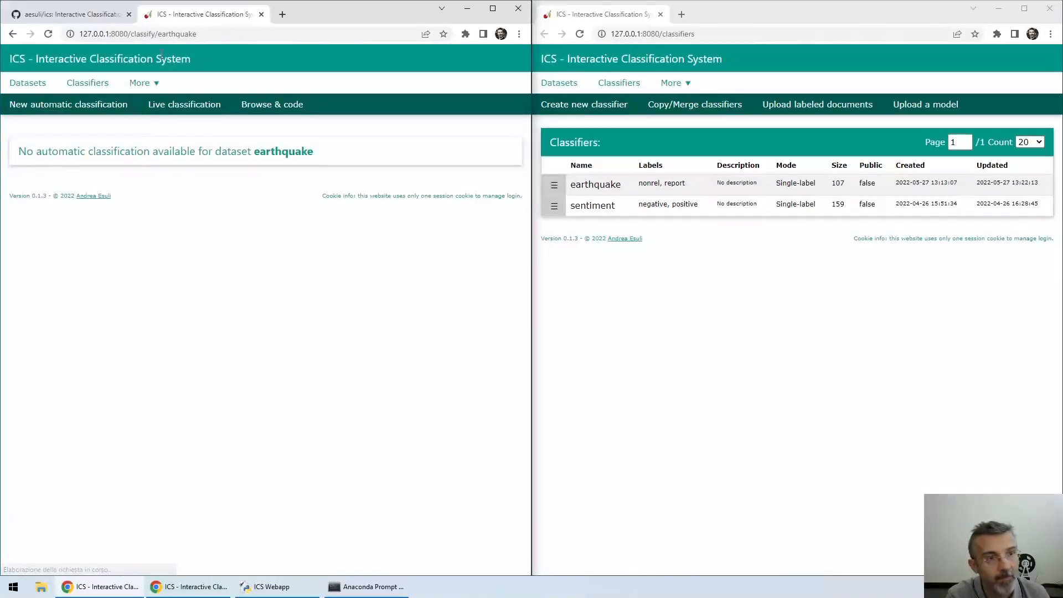
click(64, 107)
click(136, 162)
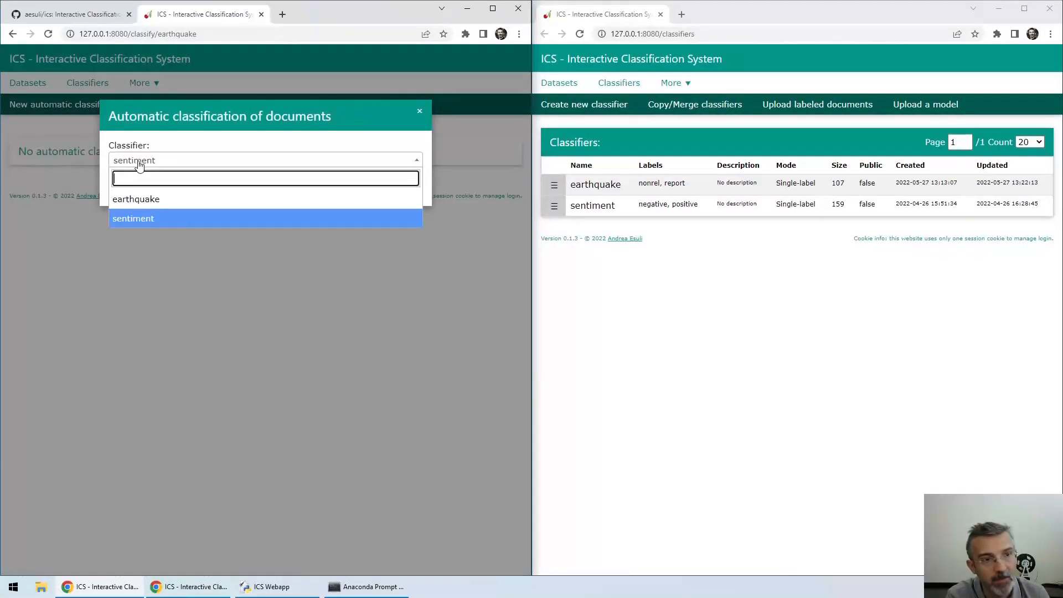
click(170, 202)
click(227, 187)
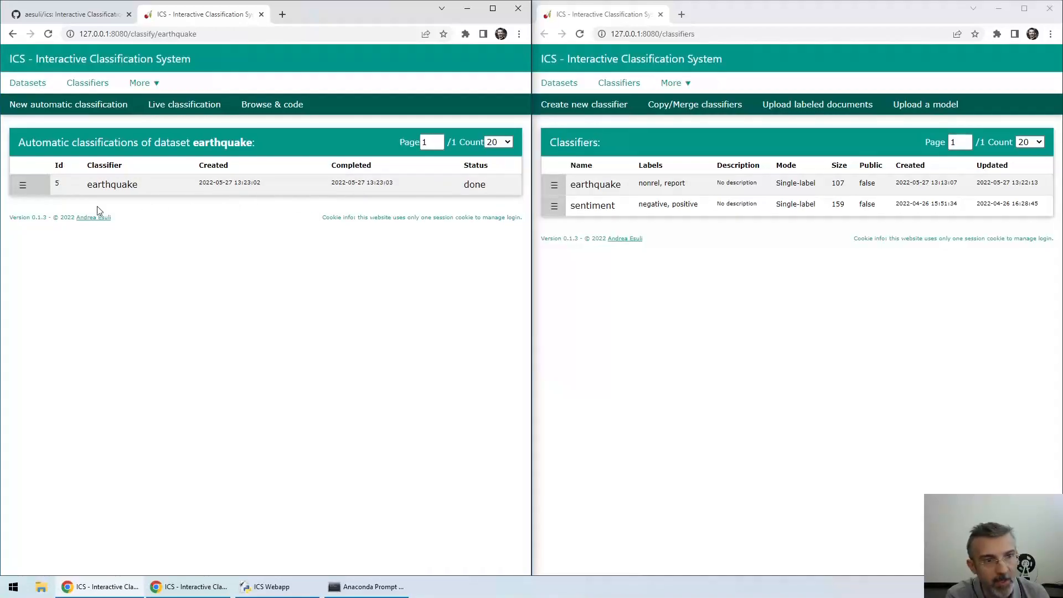
Download the labelled documents as CSV and open the file in Notepad++
click(23, 185)
click(30, 205)
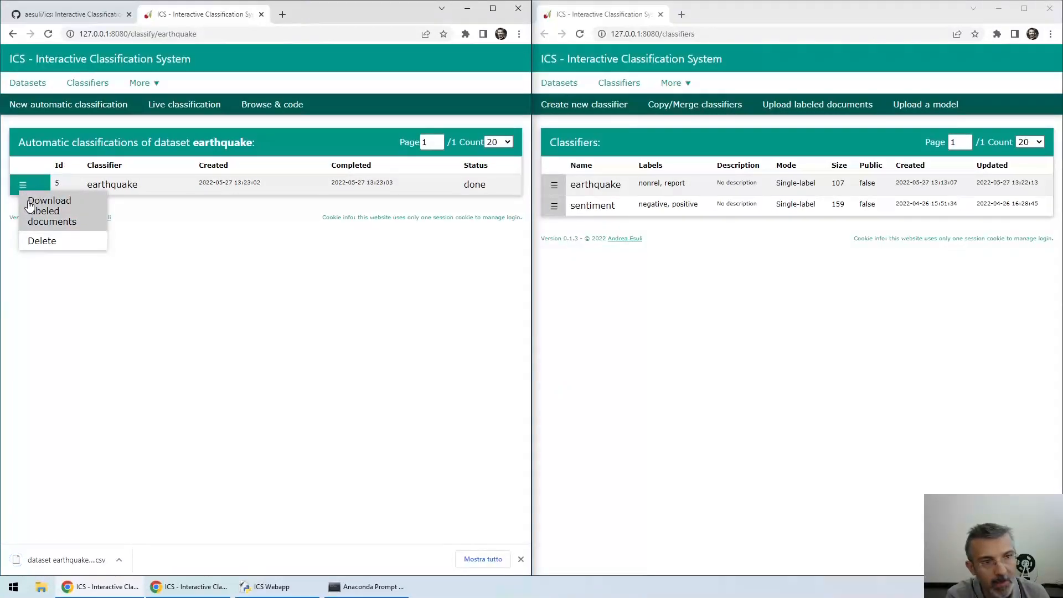
click(119, 561)
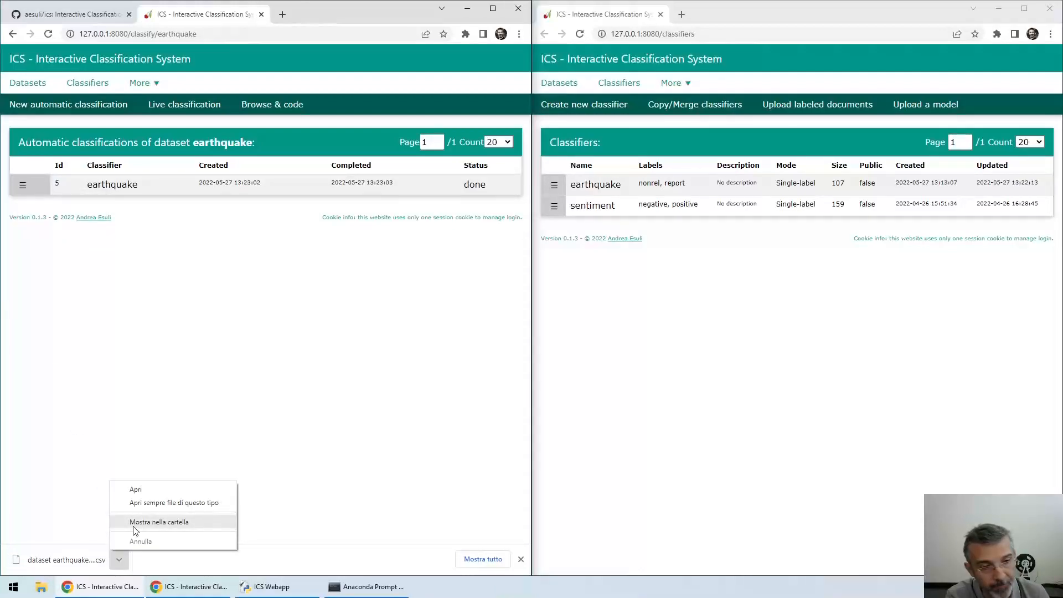
click(134, 526)
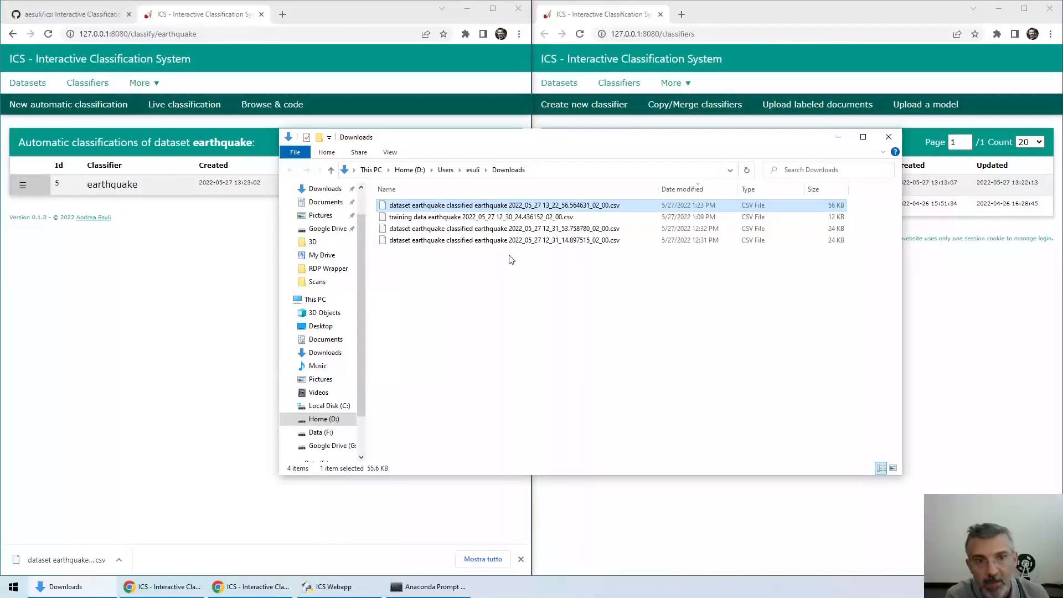
right_click(464, 211)
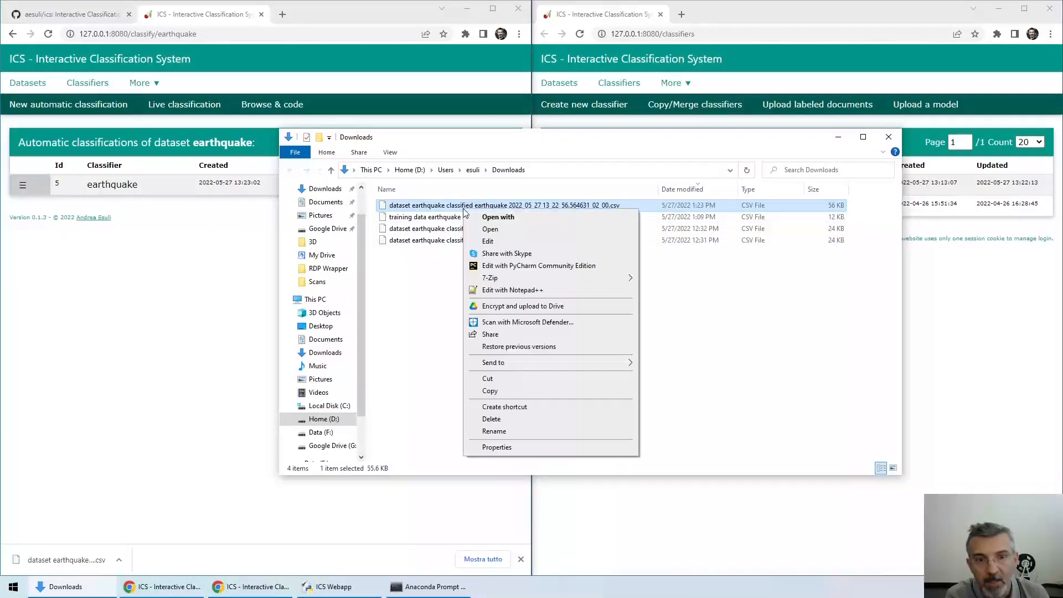
click(526, 290)
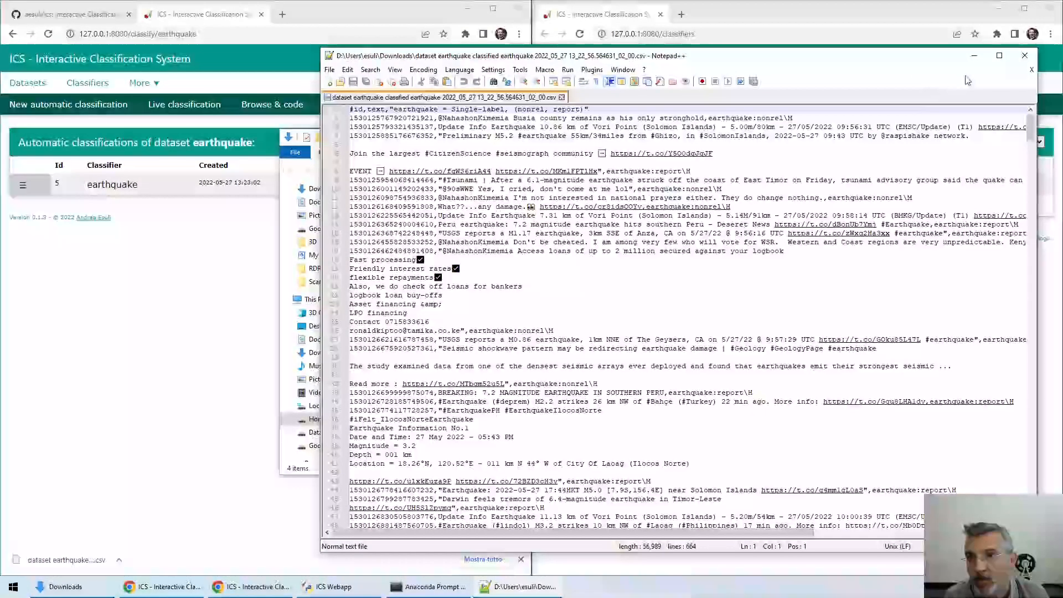
Maximize Notepad++ and search the CSV for ',earthquake:', stepping through the next matches
click(1000, 56)
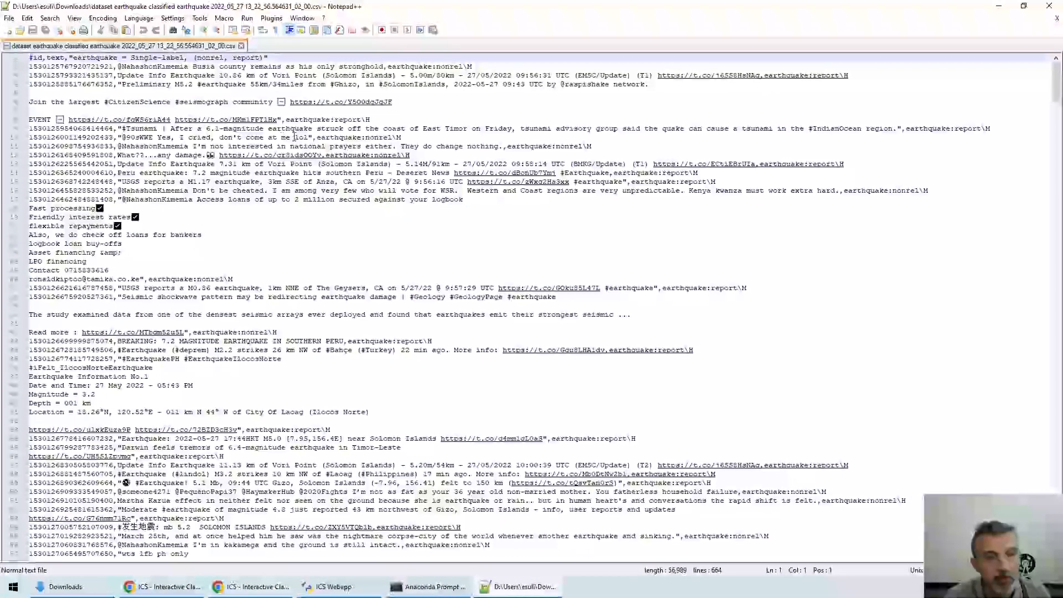
drag(285, 120, 336, 119)
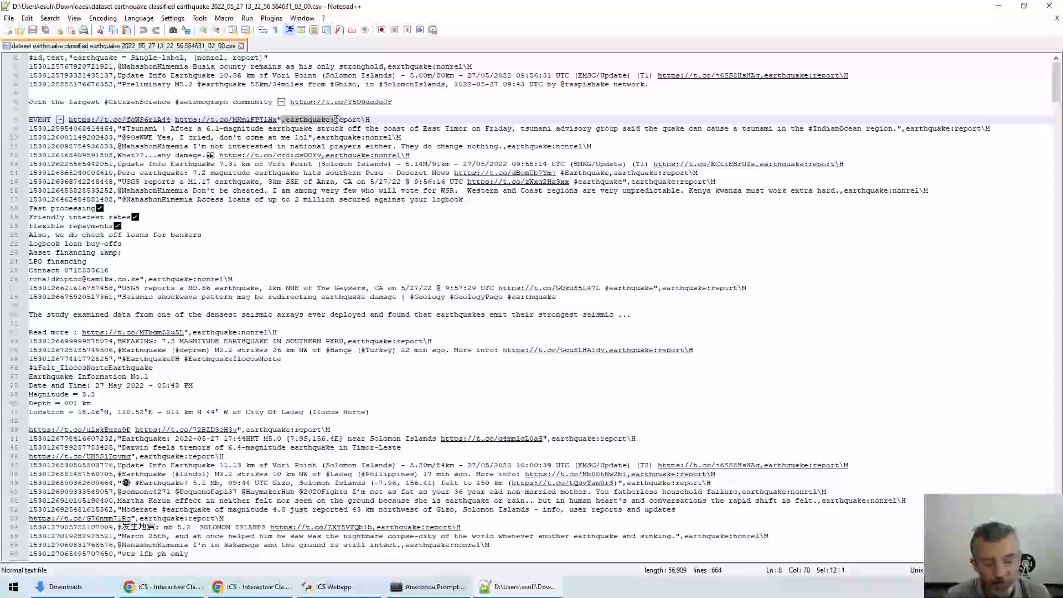
key(ctrl+f)
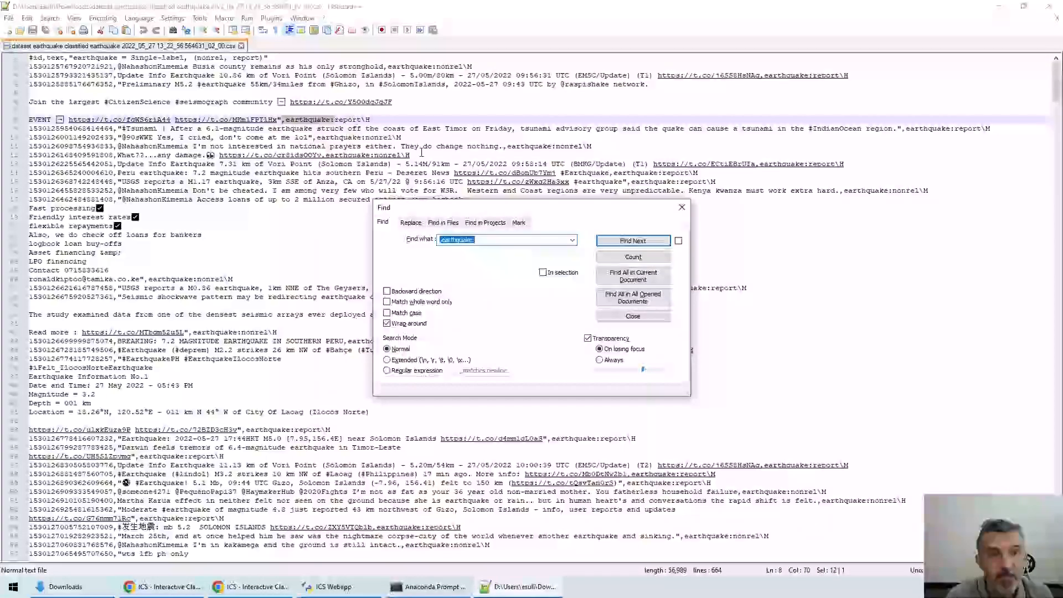
click(630, 242)
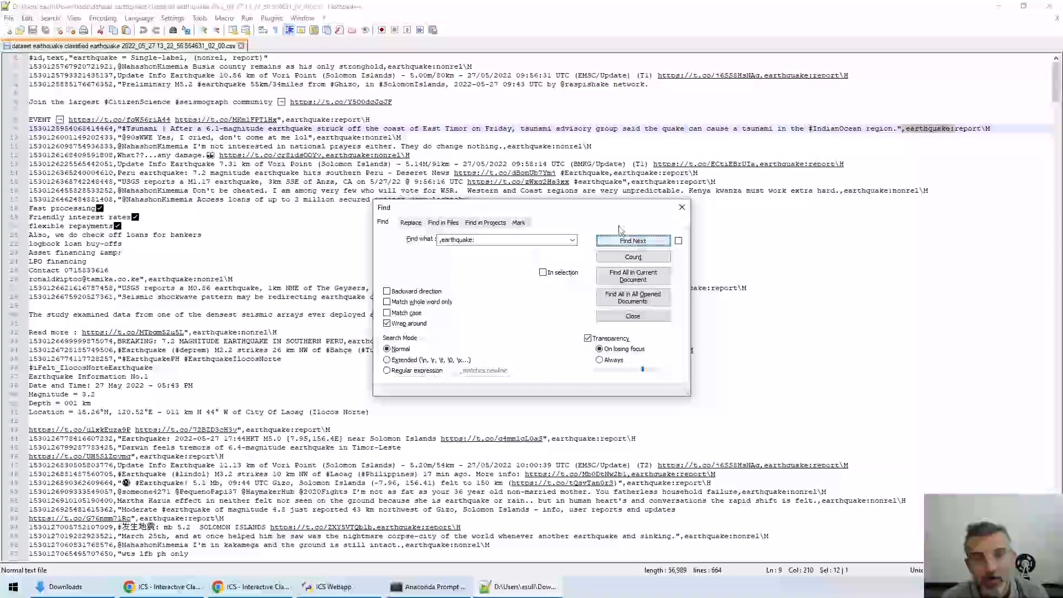
drag(607, 212, 952, 255)
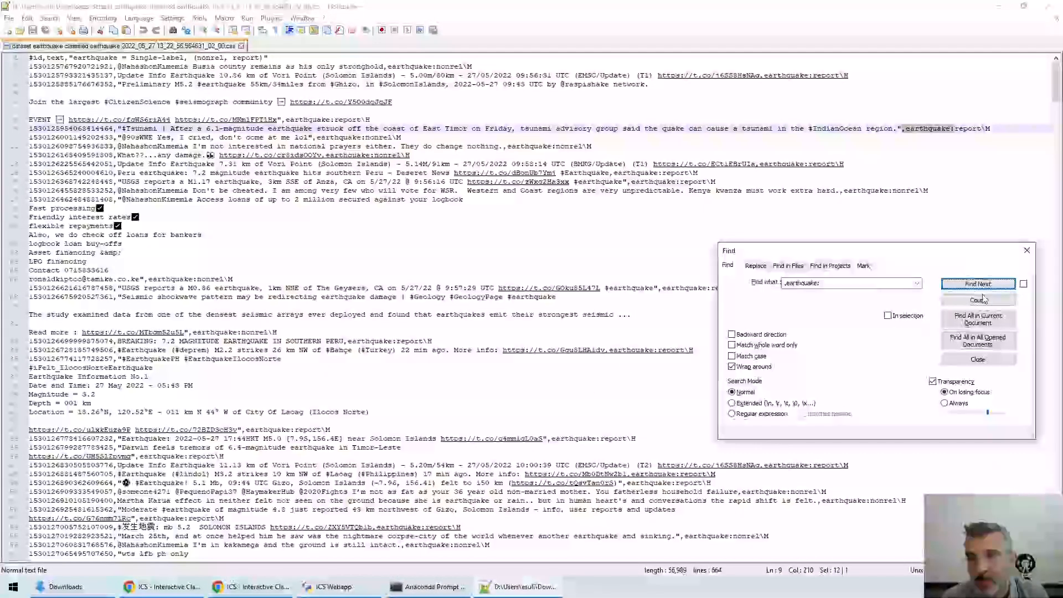
click(978, 284)
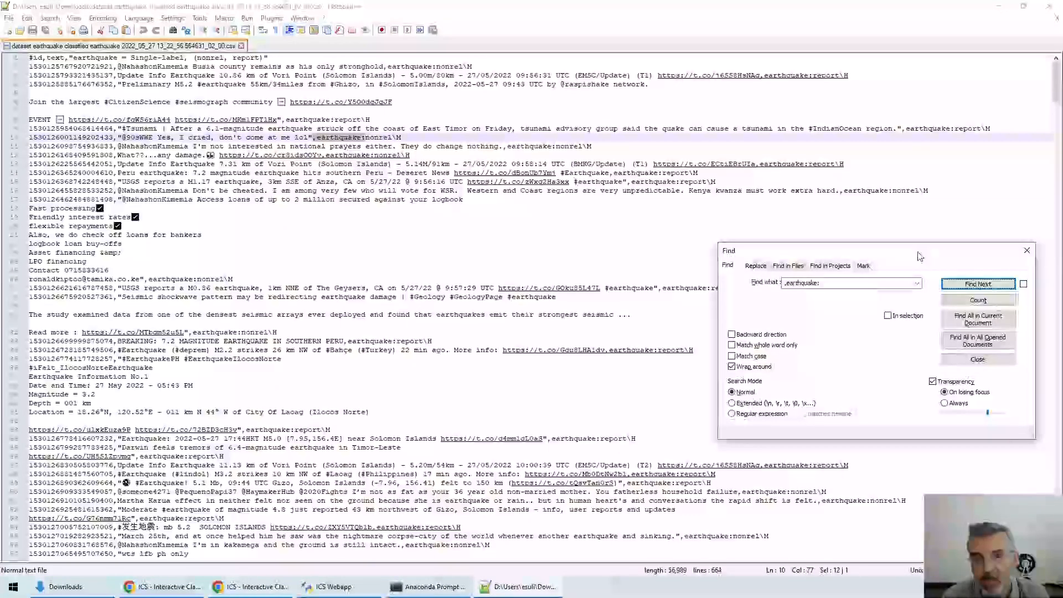
click(978, 284)
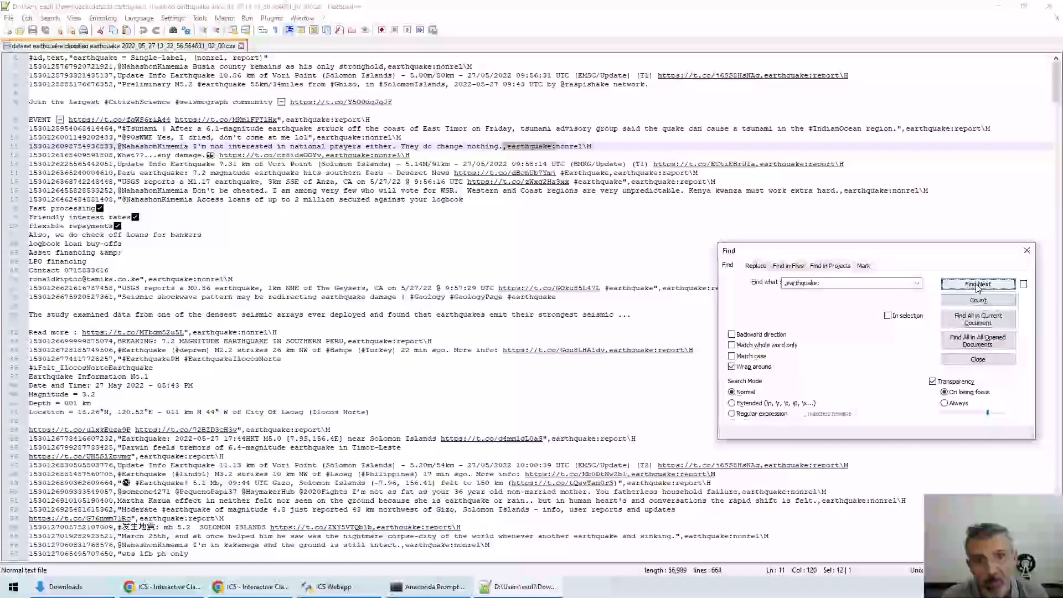
List all 314 ',earthquake:' matches across open documents, then close the CSV file
click(979, 341)
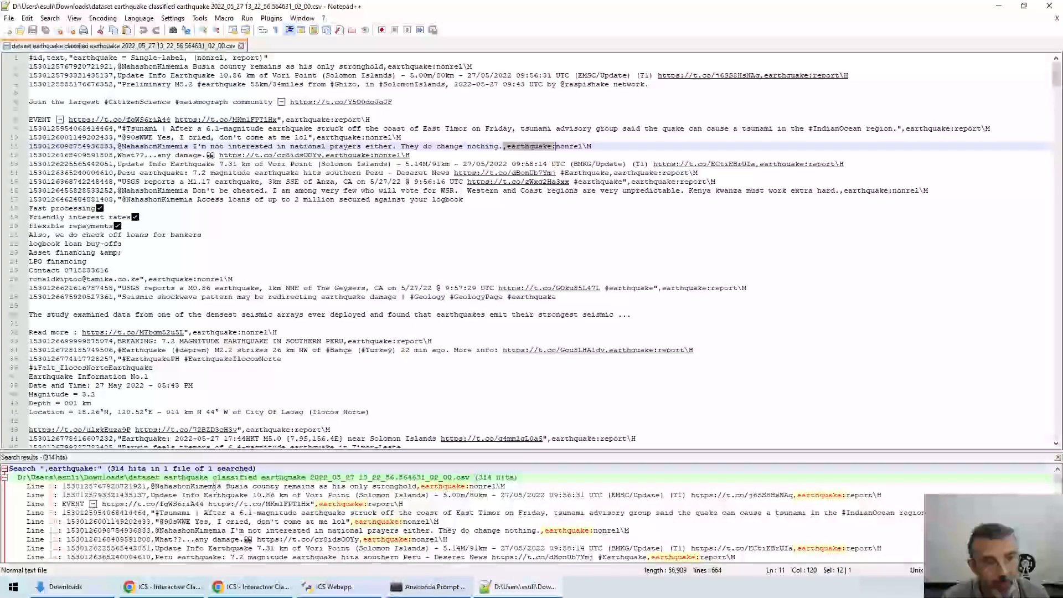
scroll(238, 493, down, 15)
scroll(262, 495, down, 20)
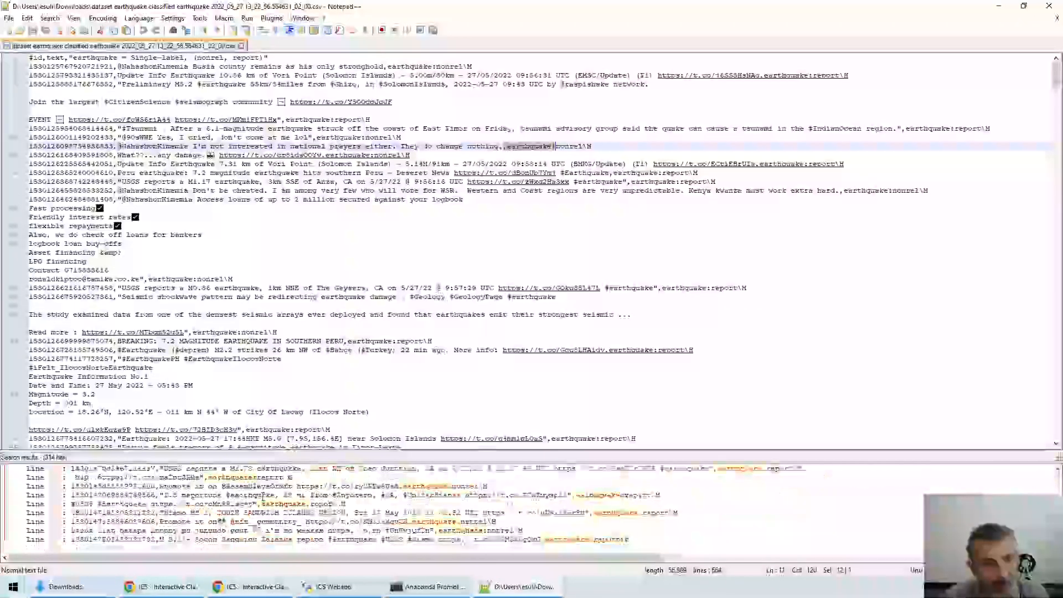
click(242, 46)
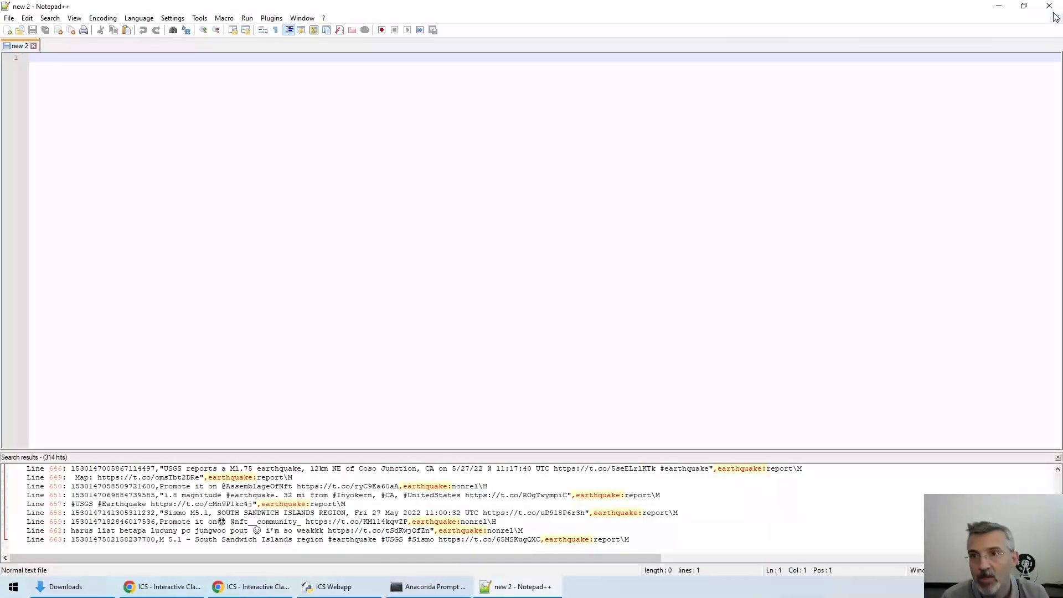
Close Notepad++ and return to the ICS Datasets list, showing bitcoin at 18419 and earthquake at 320 documents
click(1050, 7)
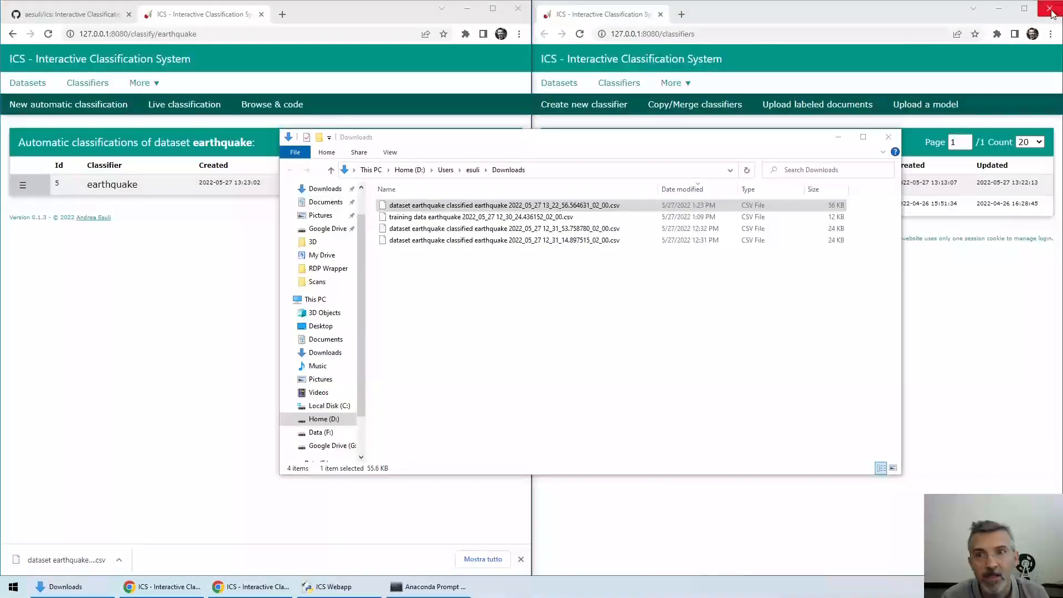
click(227, 320)
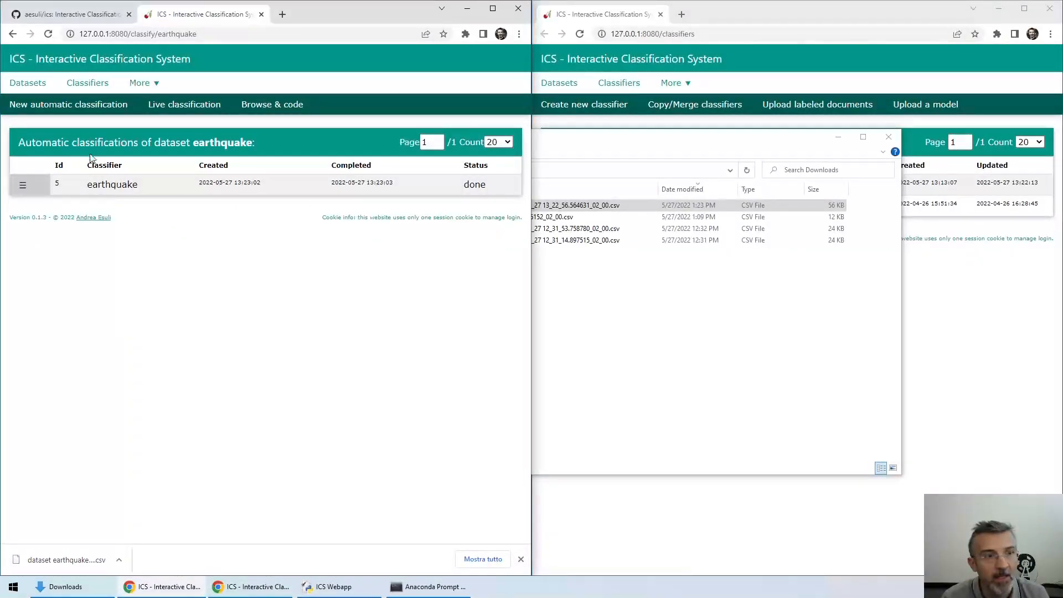
click(30, 83)
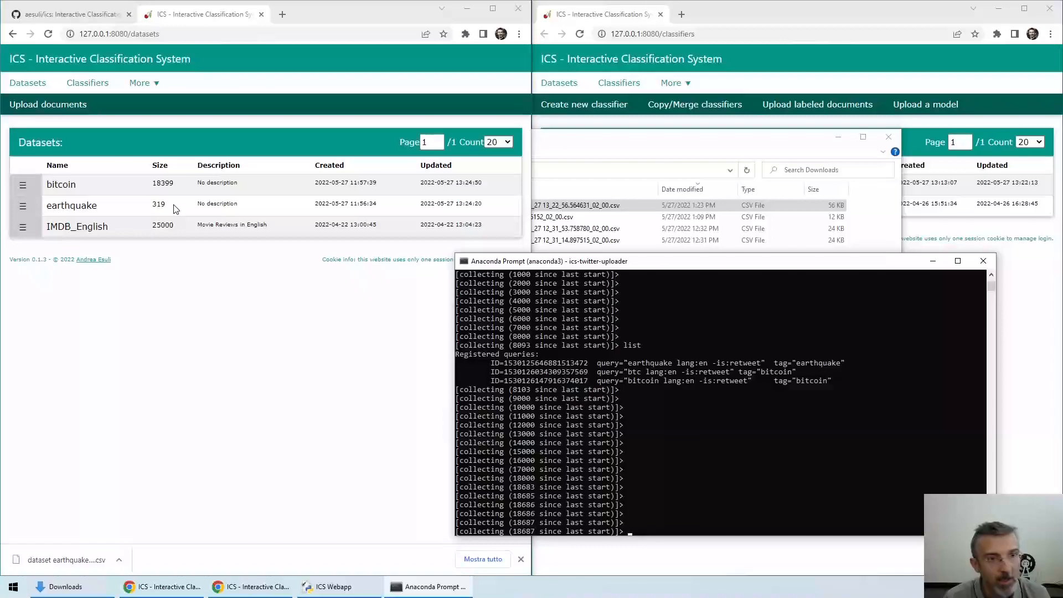
click(18, 210)
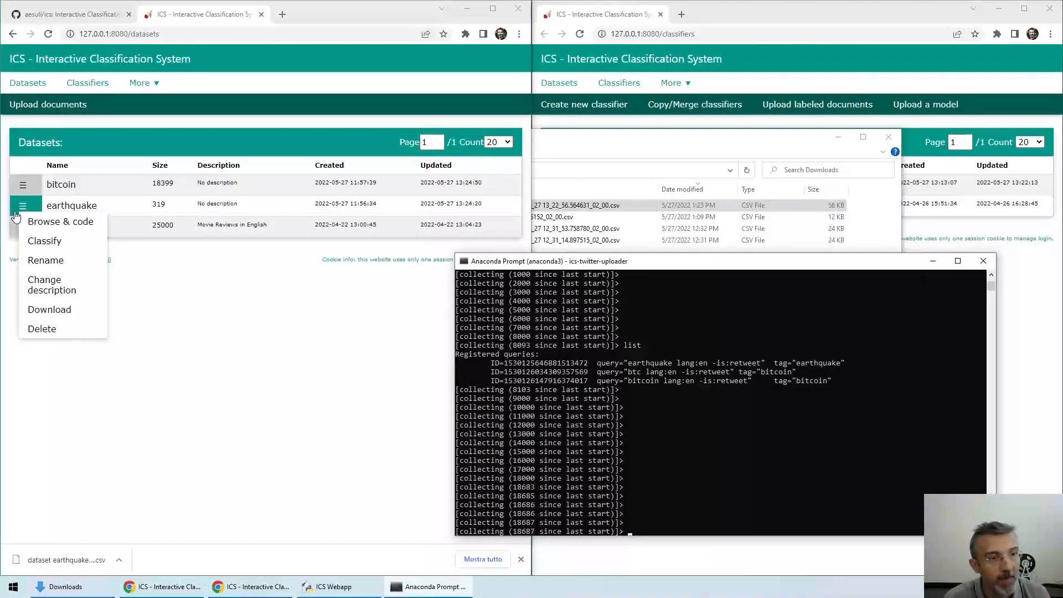
click(214, 308)
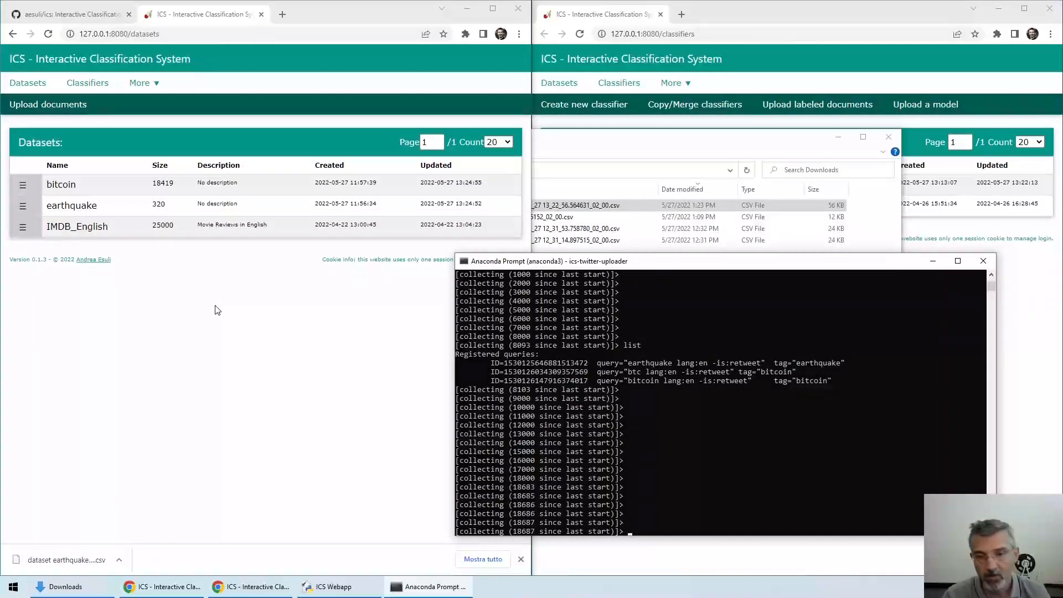